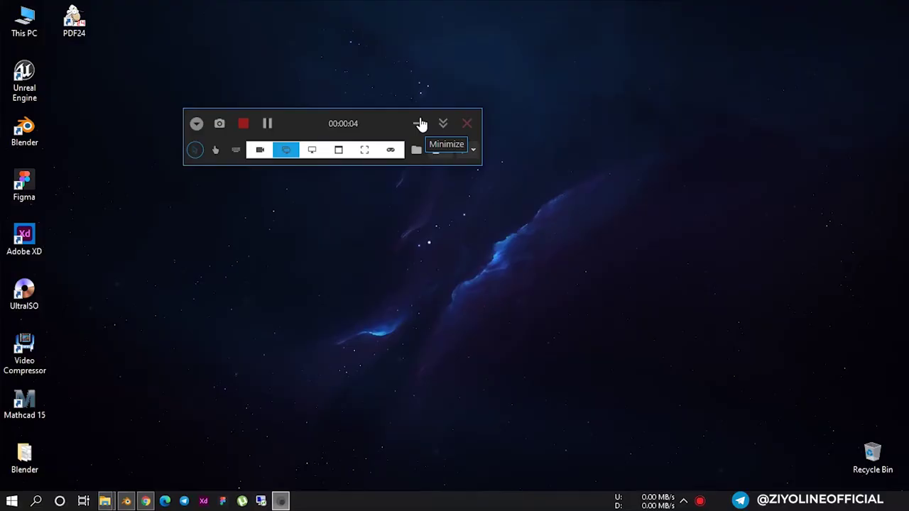
Minimize the screen recorder and refresh the desktop several times
click(419, 123)
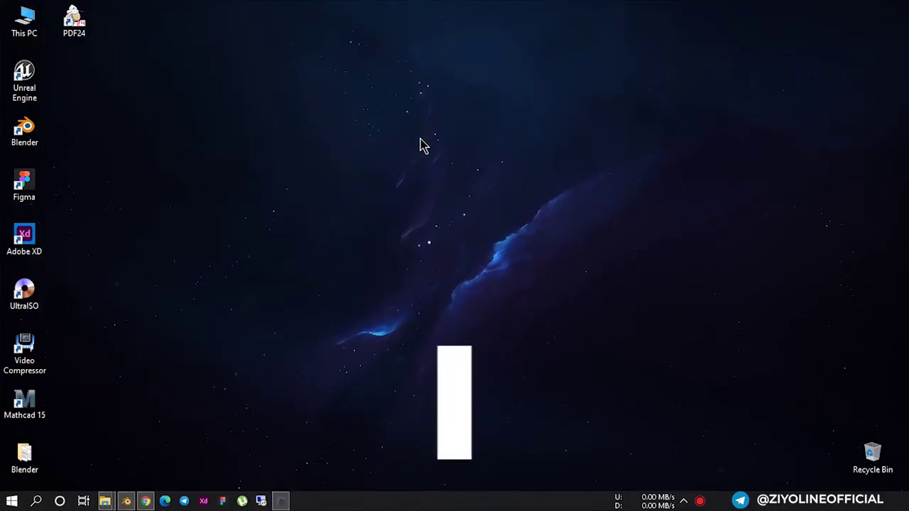
right_click(408, 140)
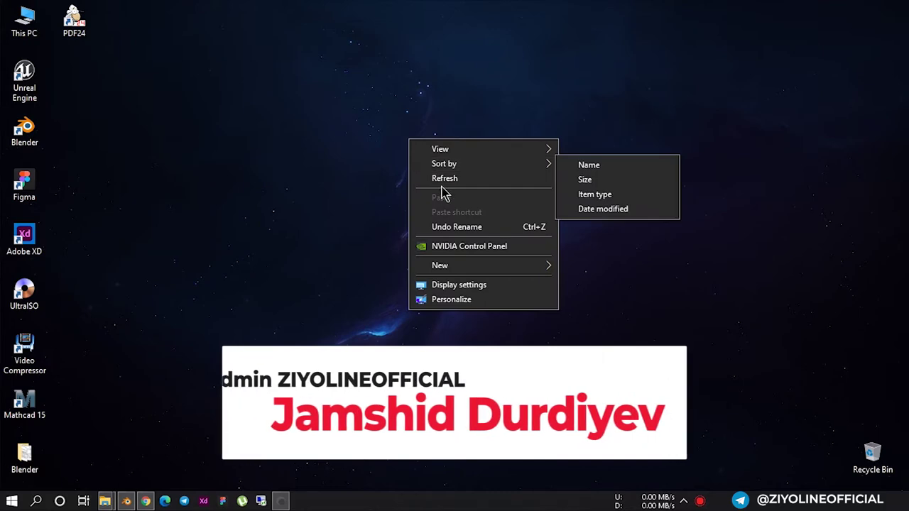
click(443, 185)
right_click(402, 145)
click(426, 184)
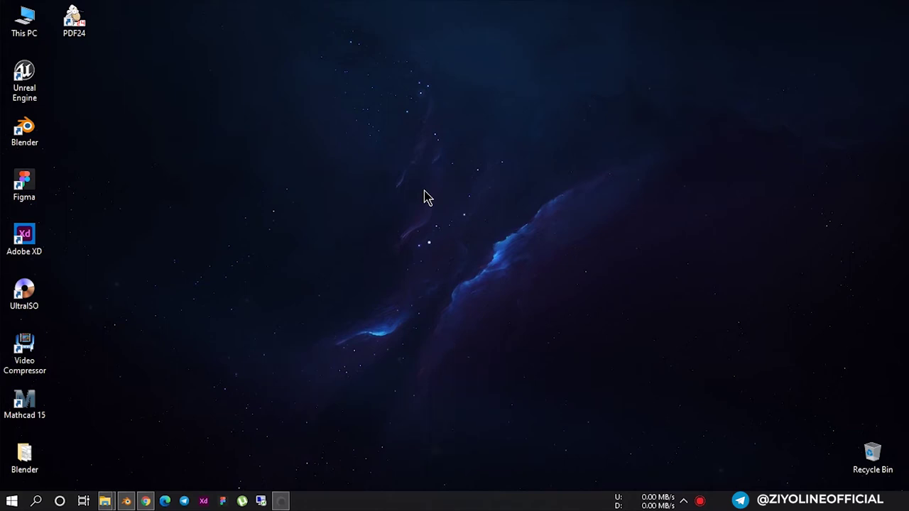
right_click(349, 149)
click(380, 186)
right_click(186, 243)
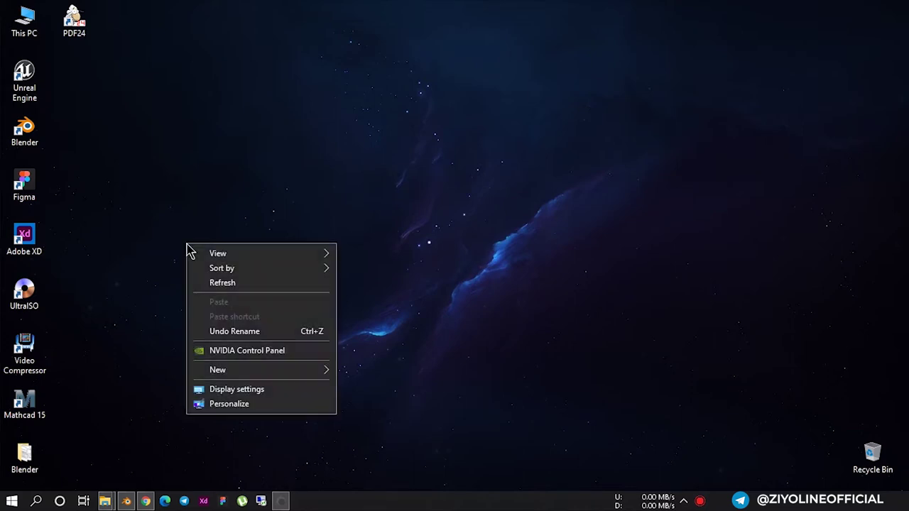
click(213, 282)
right_click(318, 144)
click(364, 186)
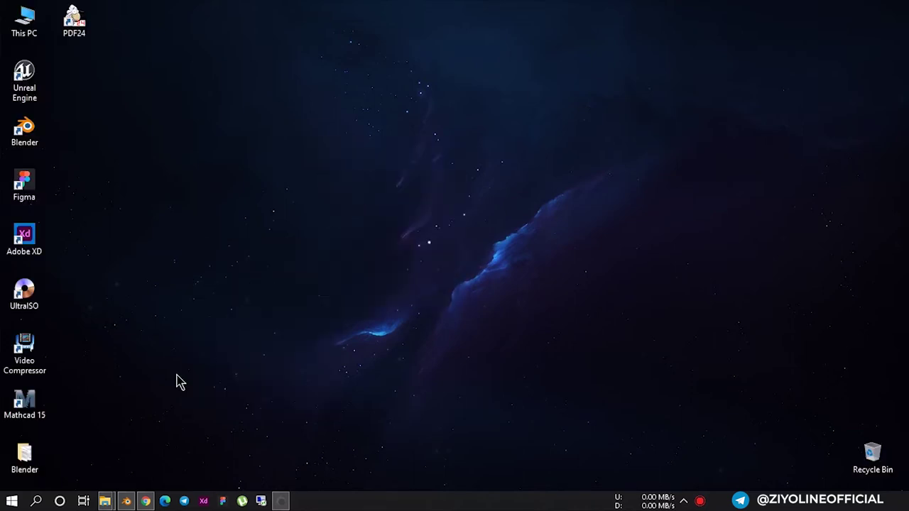
mouse_move(105, 502)
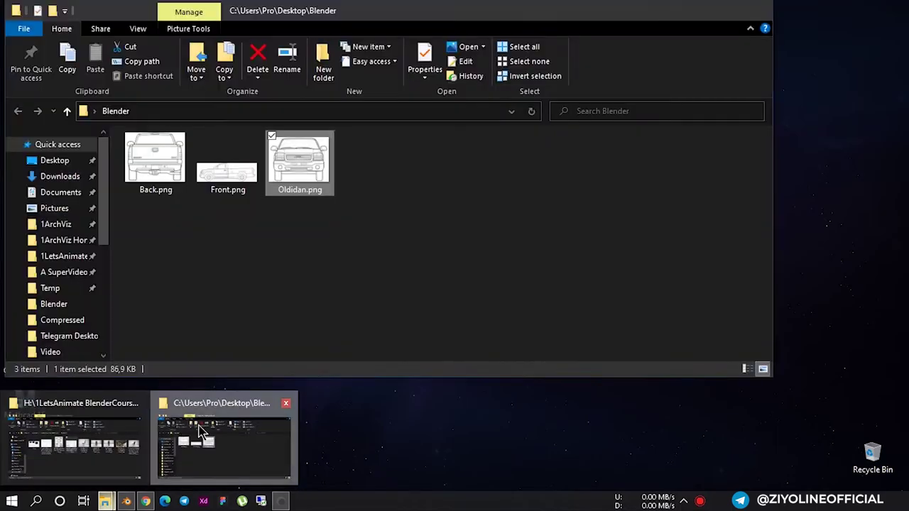
Preview the truck blueprint PNGs from the Blender folder in the Photos viewer
click(206, 434)
double_click(309, 181)
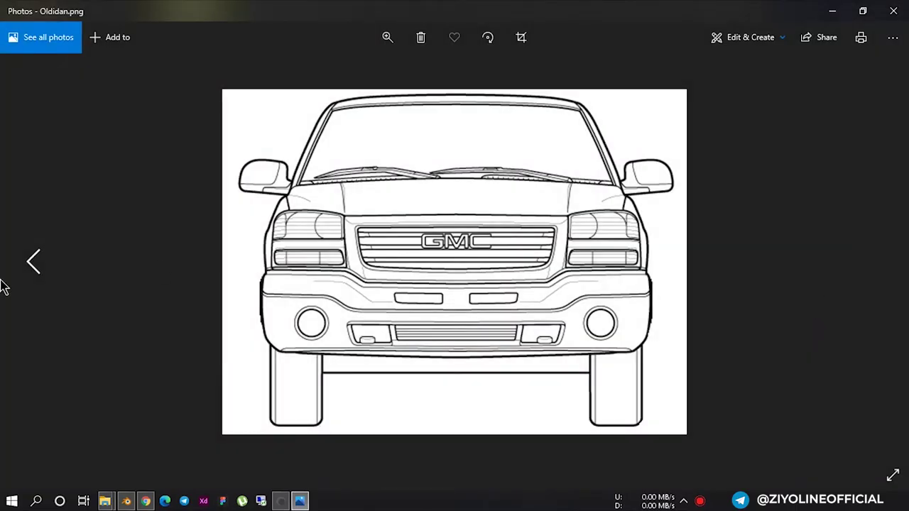
click(3, 286)
click(2, 286)
scroll(440, 281, down, 1)
click(4, 276)
key(Right)
key(Right)
click(893, 11)
click(515, 259)
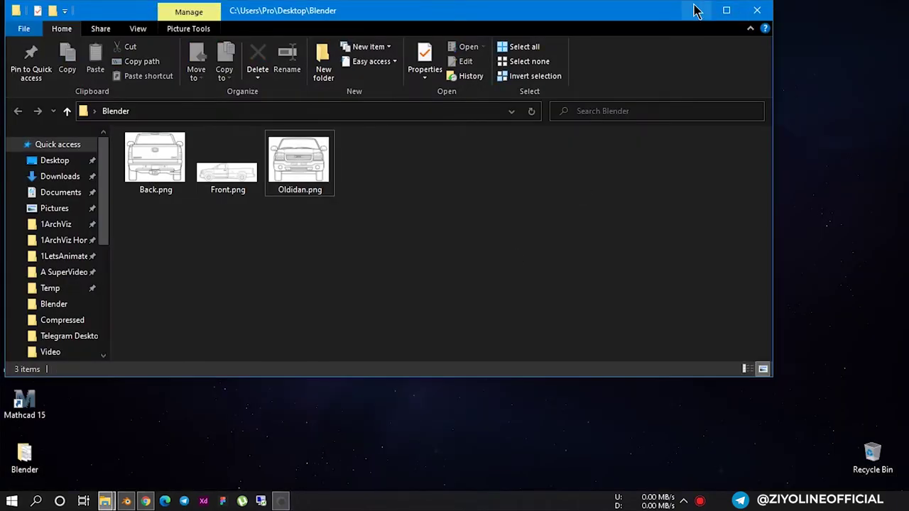
Drag Front.png from the folder into Blender's 3D viewport as a reference image
click(127, 501)
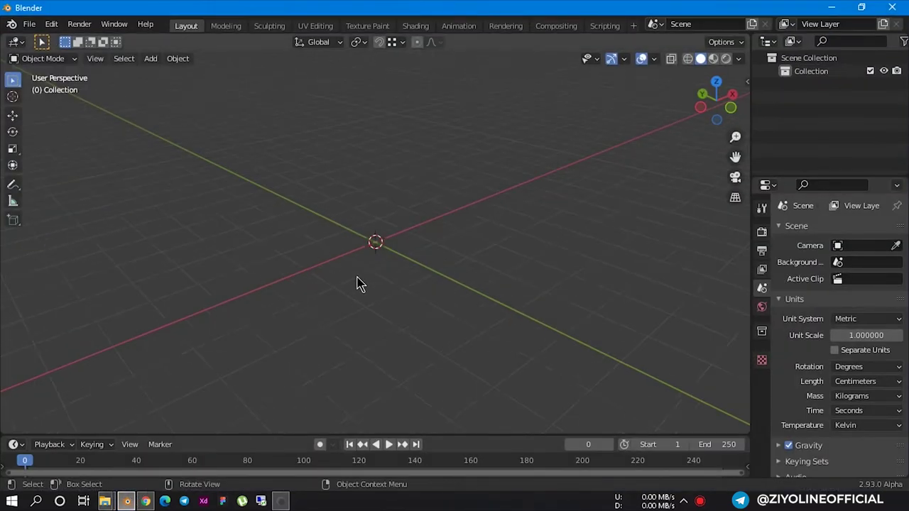
click(105, 501)
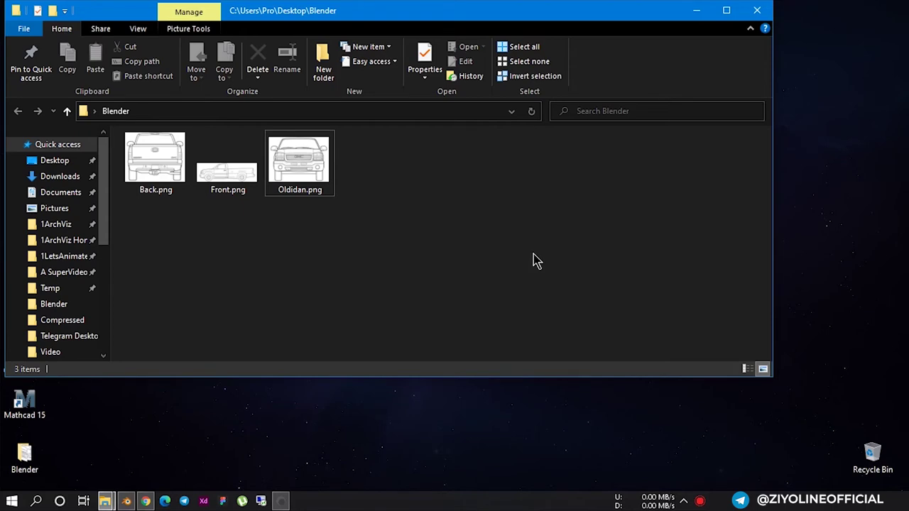
click(226, 193)
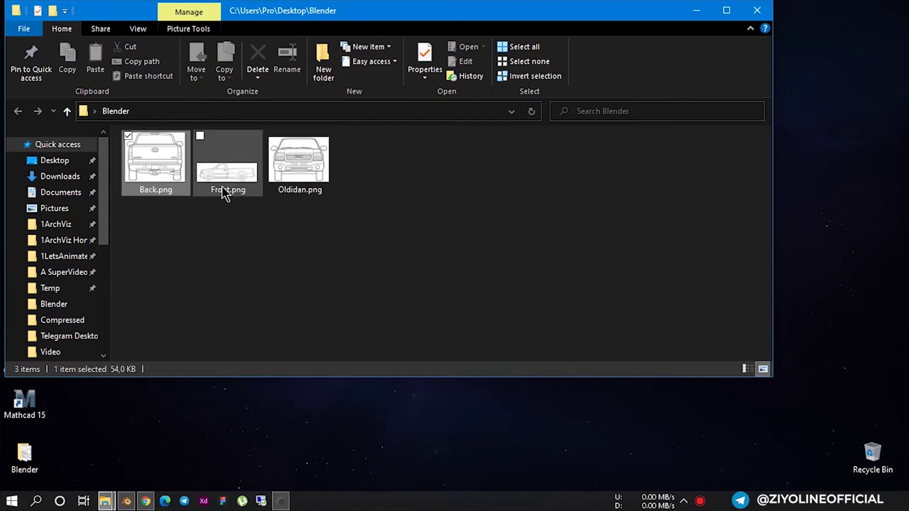
mouse_move(227, 185)
mouse_down()
mouse_move(130, 497)
mouse_move(234, 362)
mouse_up()
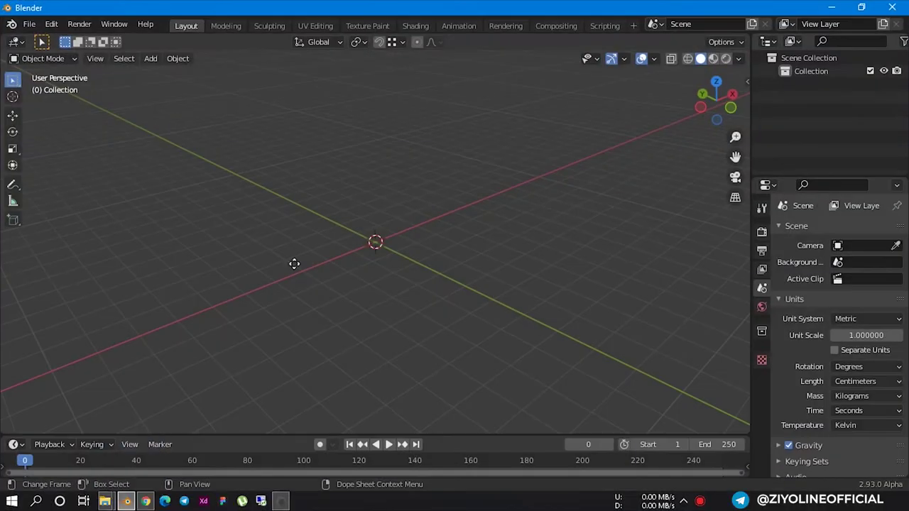
drag(294, 264, 294, 264)
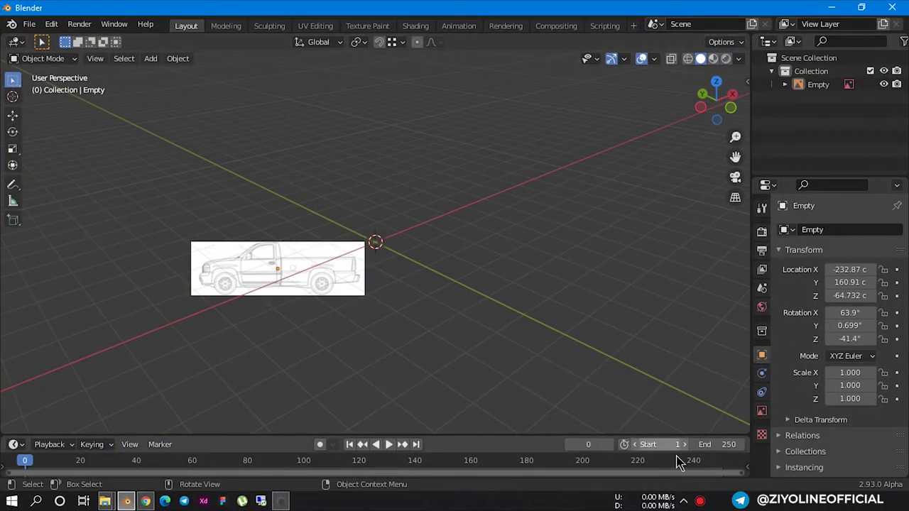
right_click(740, 501)
Zero the Front.png image's location and rotation in the N side panel
click(720, 483)
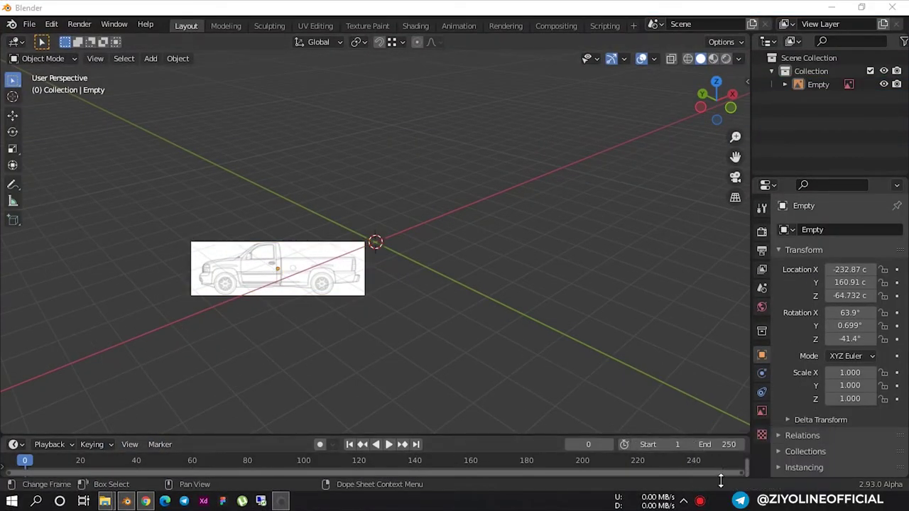
mouse_move(428, 249)
middle_down()
mouse_move(411, 284)
mouse_move(328, 298)
middle_up()
click(302, 297)
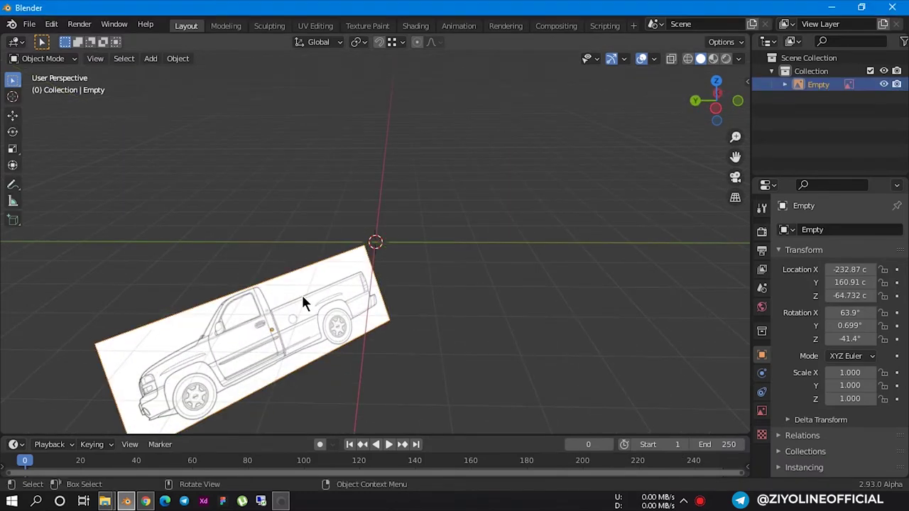
shift+click(302, 298)
click(315, 278)
key(n)
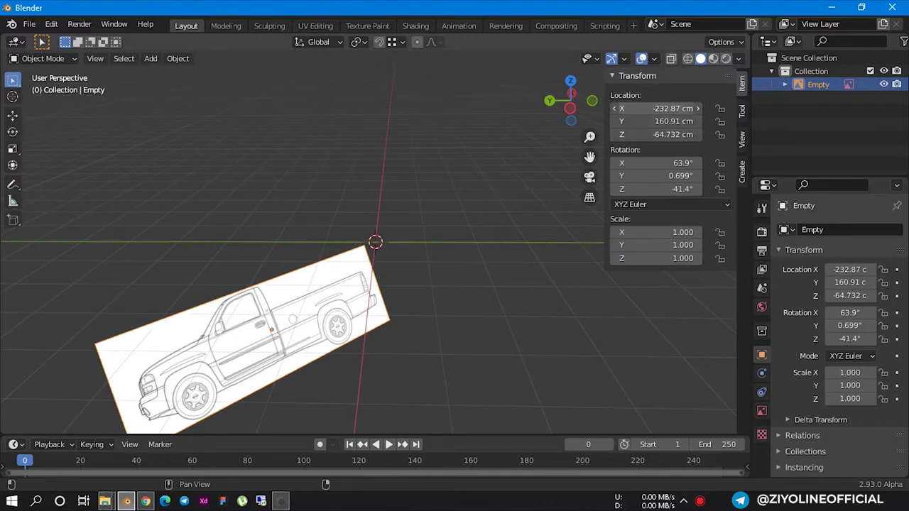
text(0)
key(Return)
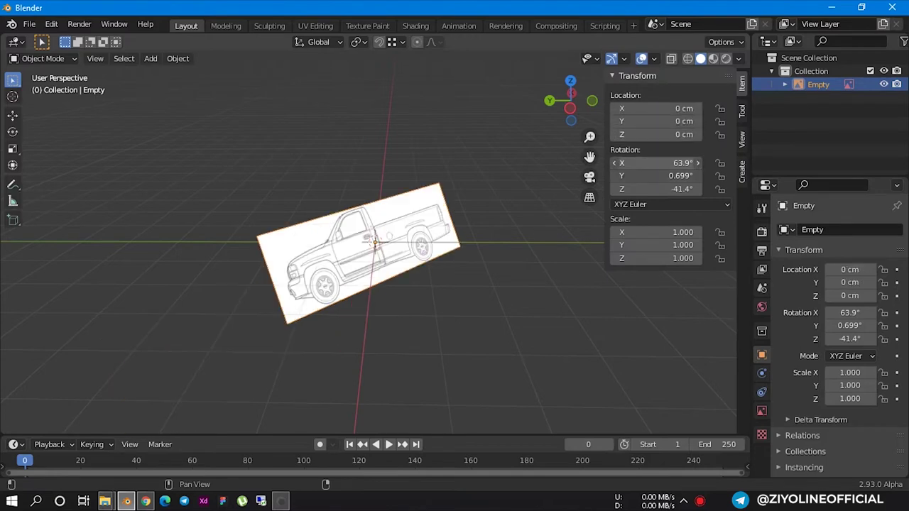
text(0)
key(Return)
Rotate the truck image 90° about X so it stands upright
click(499, 270)
mouse_move(499, 269)
middle_down()
mouse_move(400, 325)
mouse_move(426, 315)
middle_up()
click(400, 257)
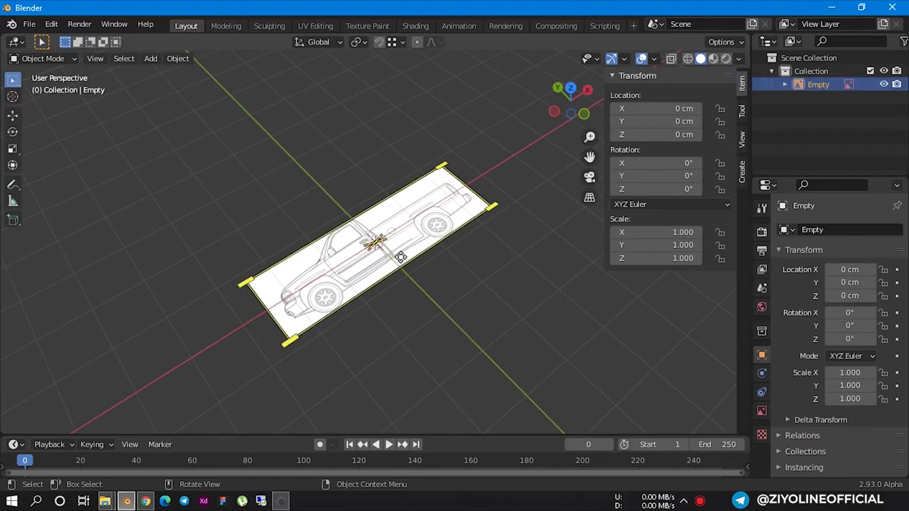
key(r)
text(x)
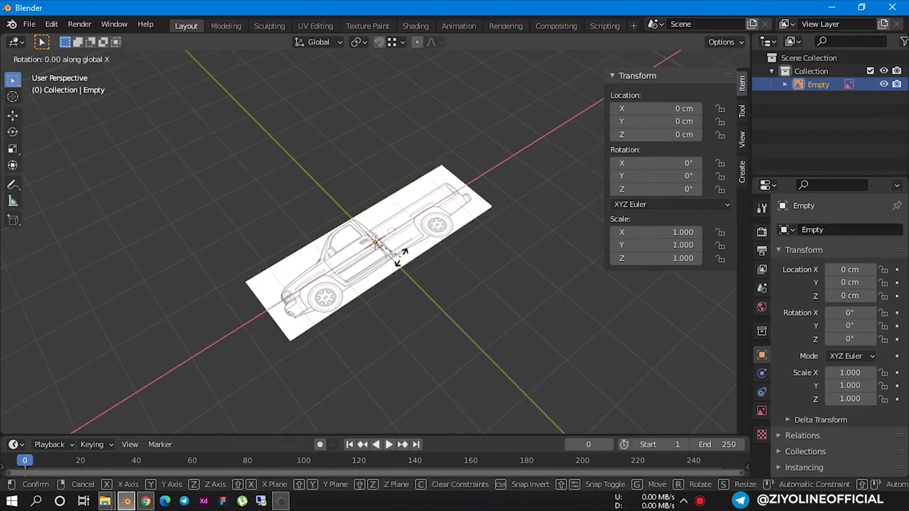
text(90)
key(Return)
mouse_move(432, 280)
middle_down()
mouse_move(355, 174)
mouse_move(438, 247)
middle_up()
click(443, 291)
mouse_move(443, 290)
middle_down()
mouse_move(417, 291)
mouse_move(349, 260)
mouse_move(331, 199)
mouse_move(350, 263)
mouse_move(381, 315)
middle_up()
click(382, 315)
scroll(387, 310, down, 3)
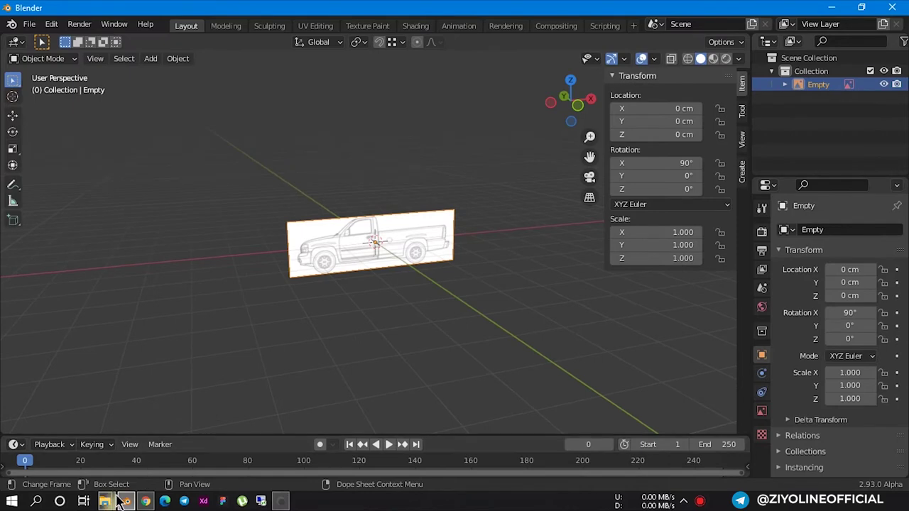
Add Oldidan.png as a second reference image and zero its location and rotation
click(193, 446)
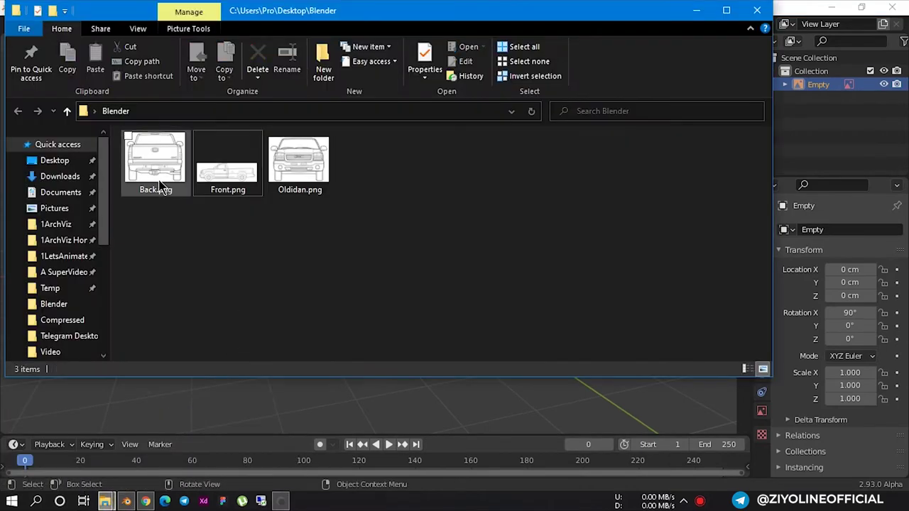
mouse_move(299, 161)
mouse_down()
mouse_move(287, 413)
mouse_move(284, 405)
mouse_up()
click(549, 410)
click(318, 370)
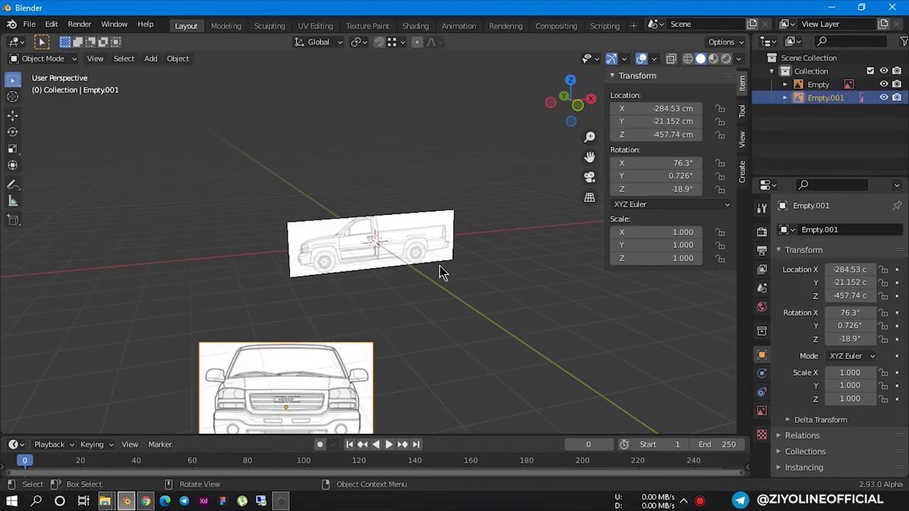
text(0)
key(Return)
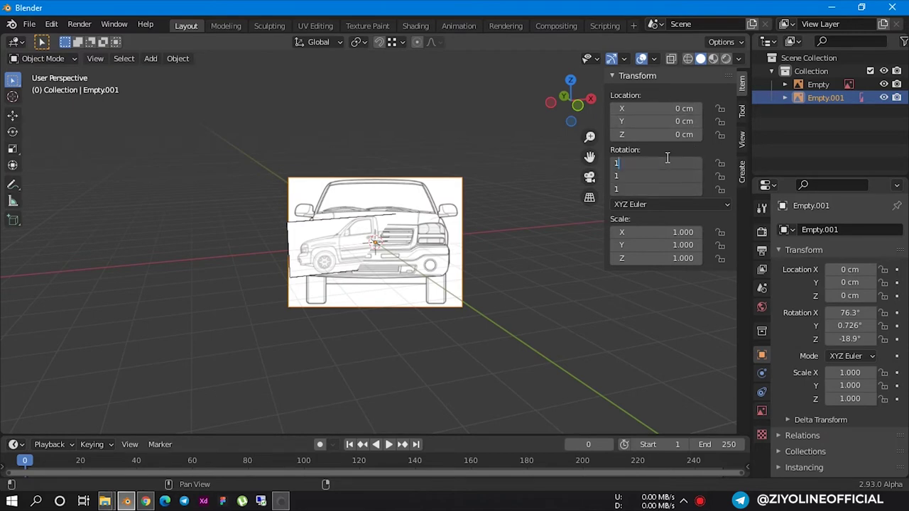
key(Return)
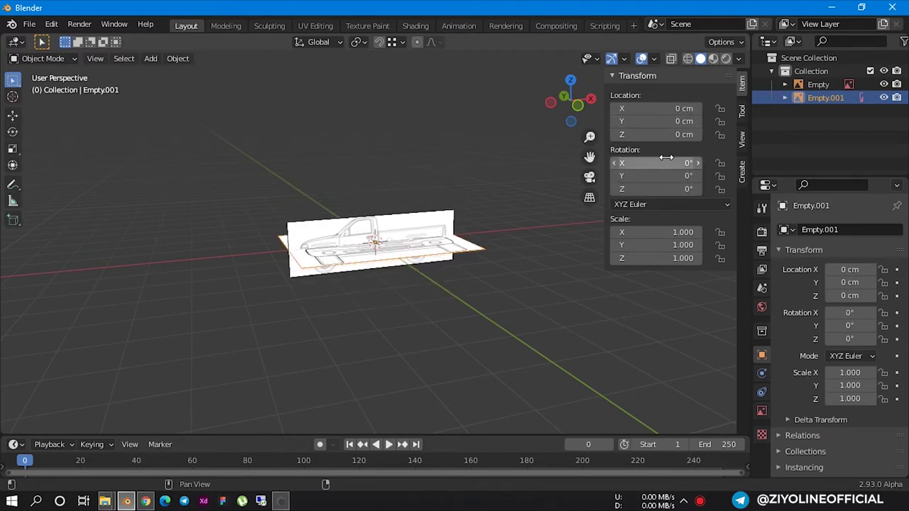
Rotate the front reference image -90° about the global Z axis
click(432, 339)
scroll(369, 252, up, 2)
scroll(376, 256, up, 3)
scroll(386, 266, down, 3)
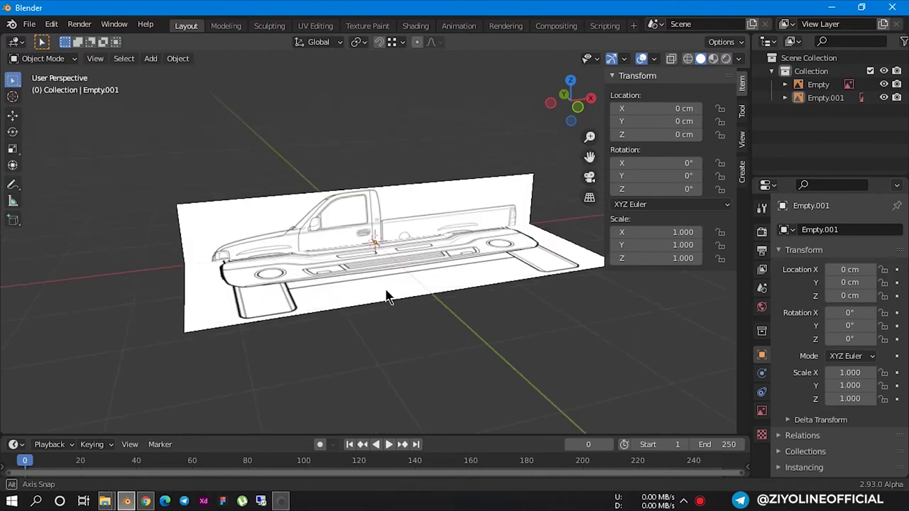
middle_drag(385, 290, 369, 338)
click(573, 299)
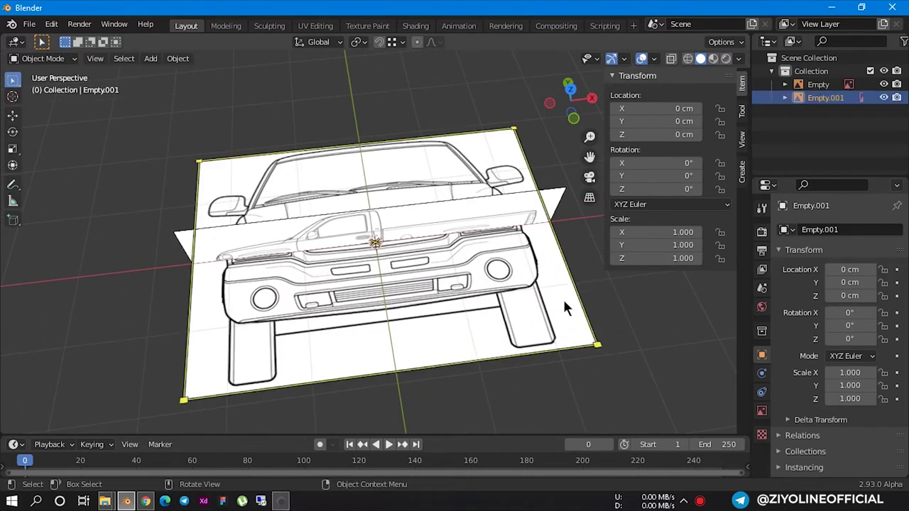
scroll(563, 297, down, 3)
mouse_move(456, 284)
middle_down()
mouse_move(436, 240)
mouse_move(447, 256)
middle_up()
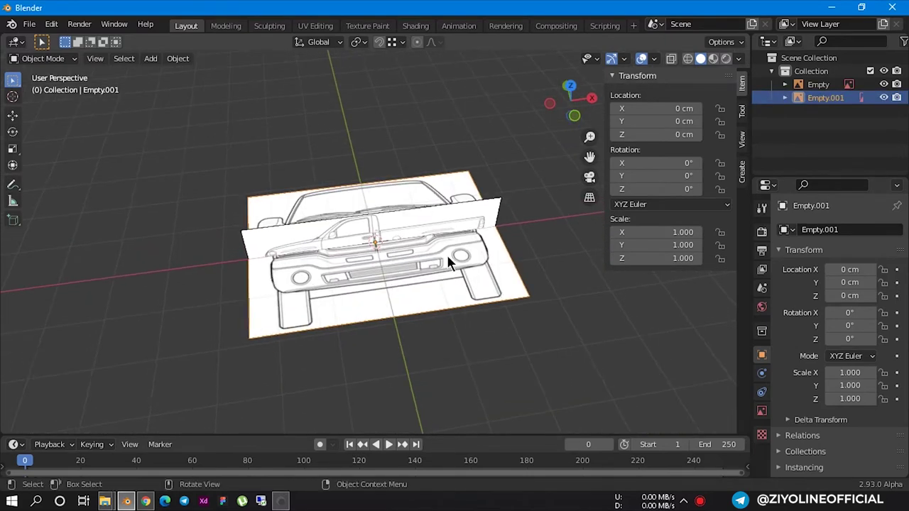
key(r)
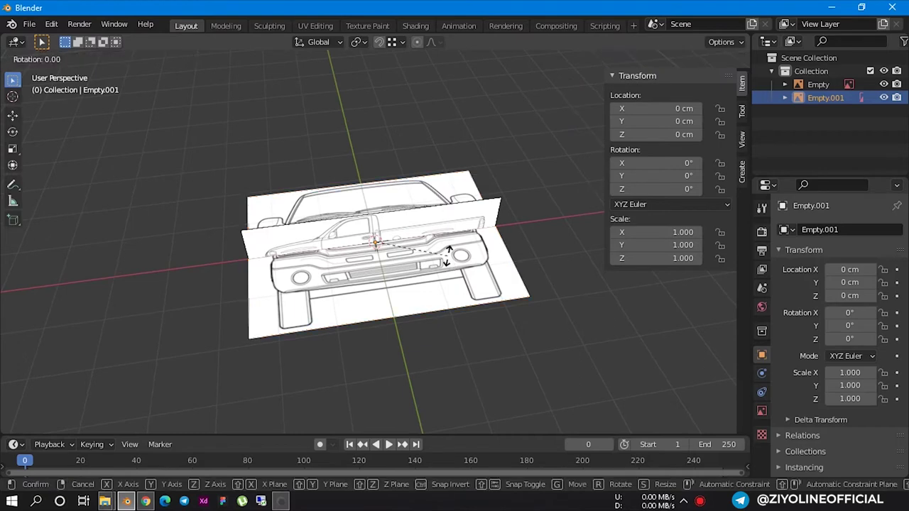
key(z)
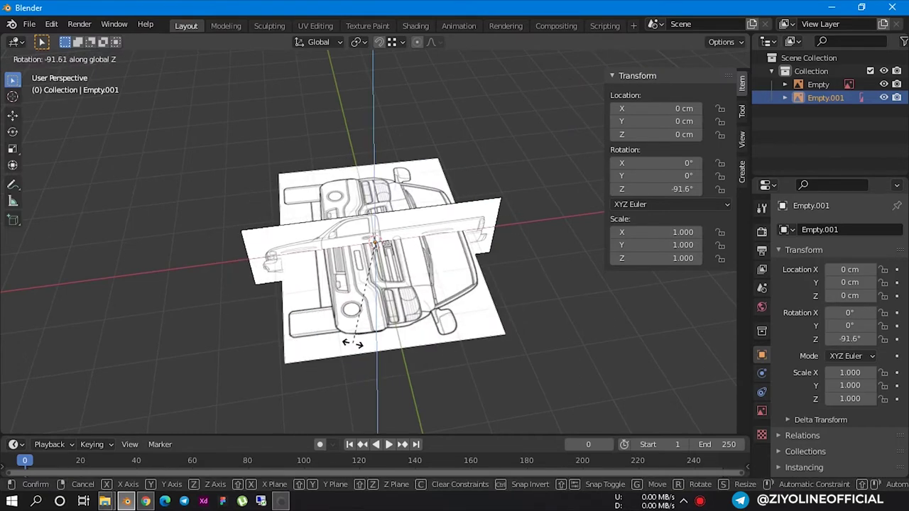
text(90)
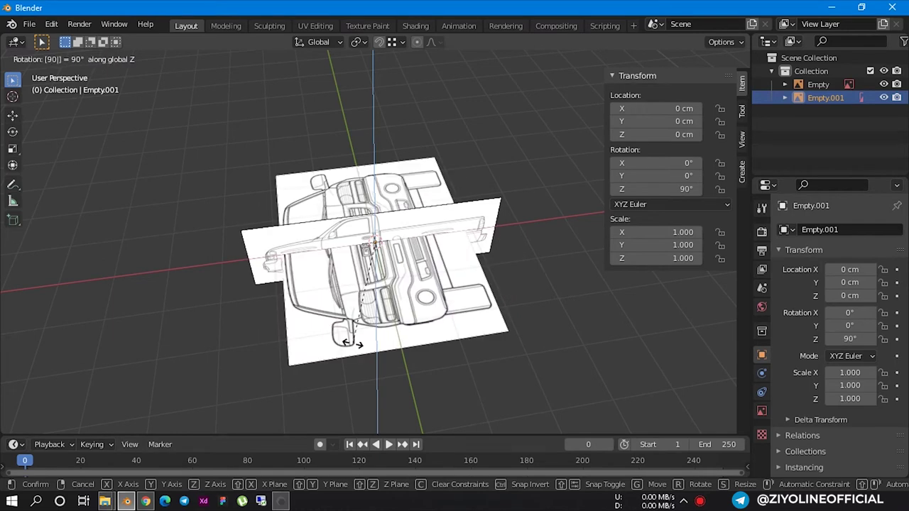
key(minus)
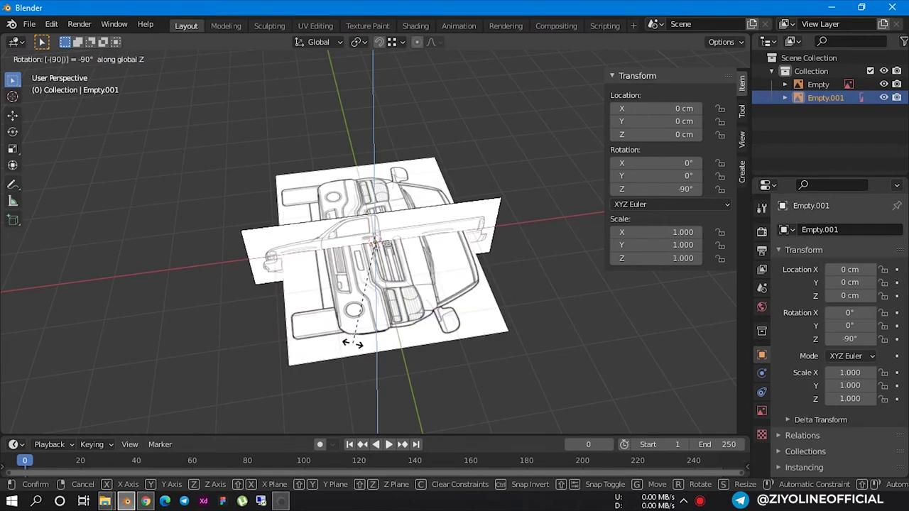
key(Return)
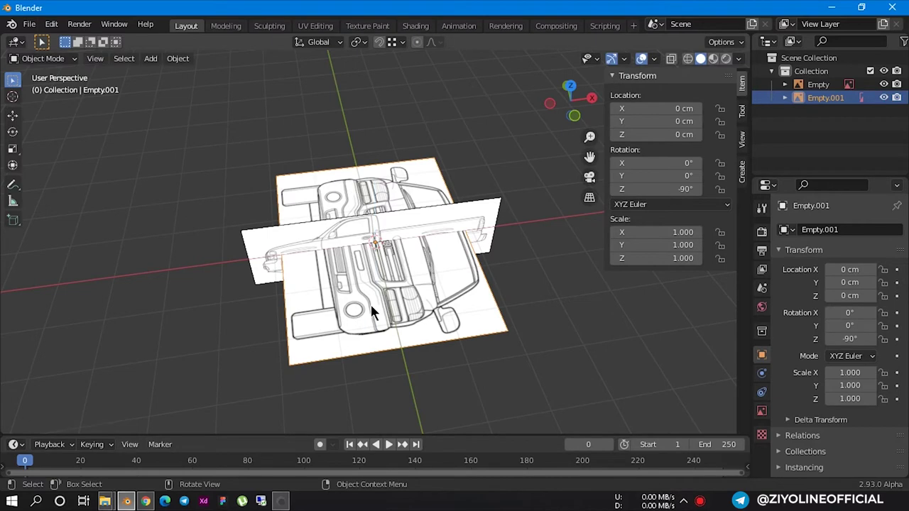
Rotate the front reference image -90° about the Y axis
key(r)
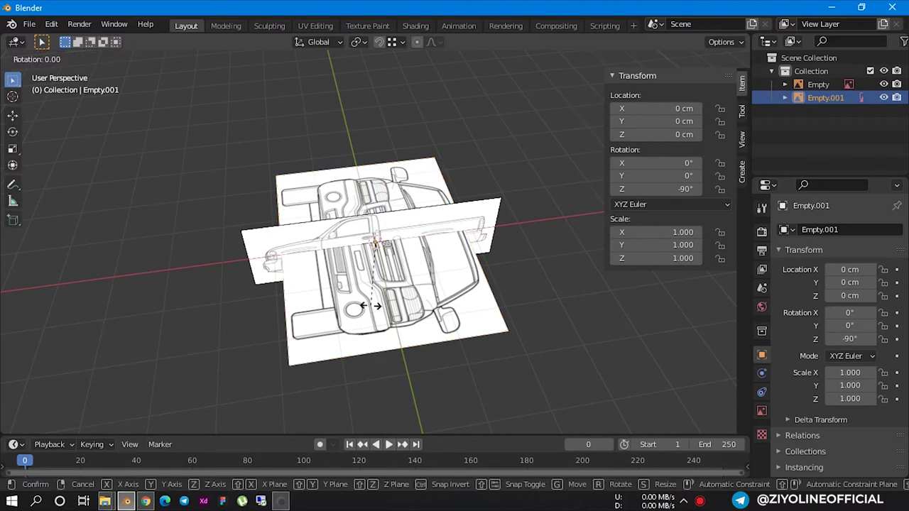
key(y)
text(90)
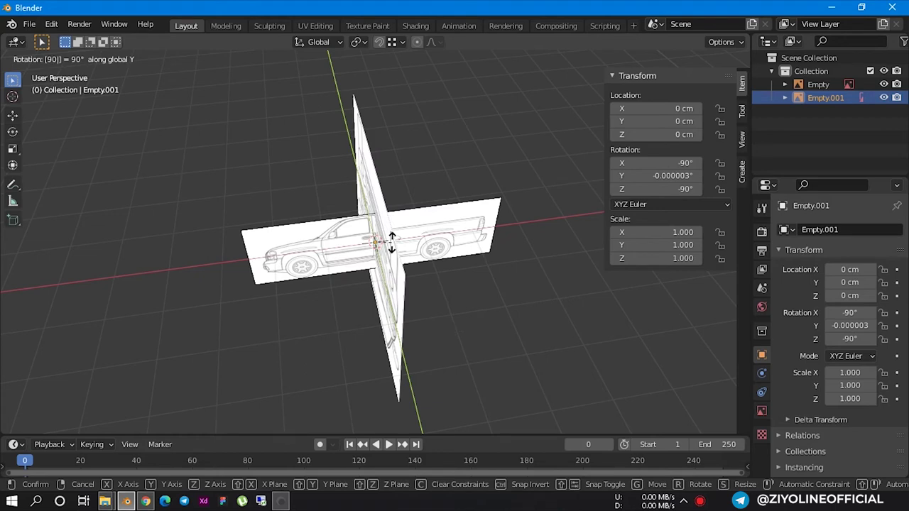
key(minus)
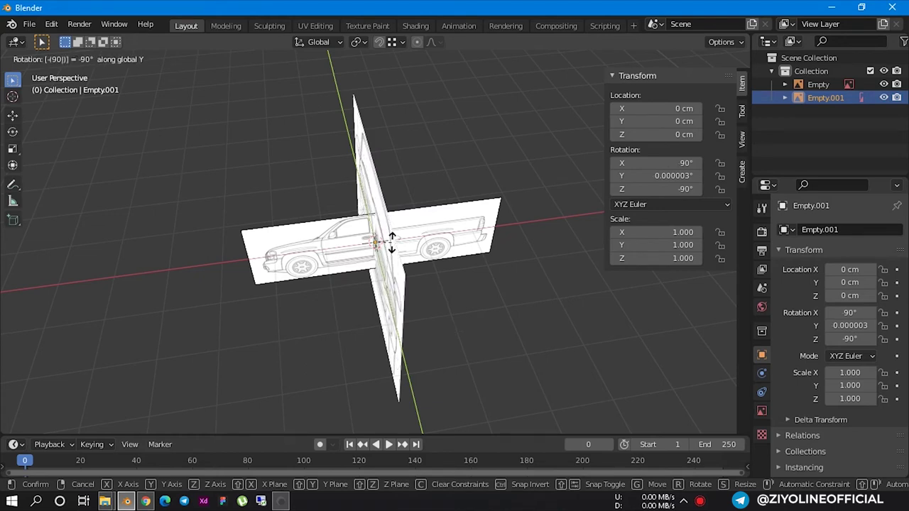
key(Return)
mouse_move(399, 284)
middle_down()
mouse_move(526, 199)
mouse_move(563, 248)
mouse_move(462, 235)
middle_up()
scroll(462, 237, up, 4)
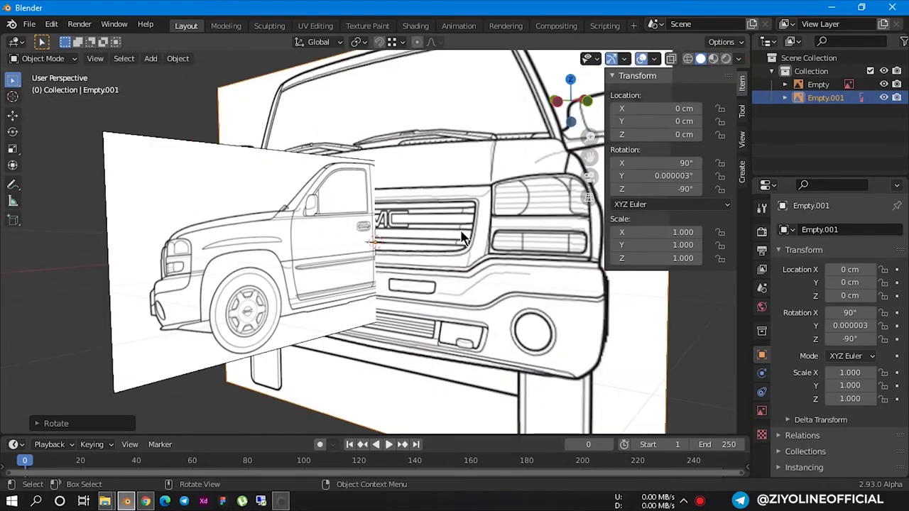
Scale down the front-view image plane, leaving the side-view plane at its original size
click(474, 237)
key(s)
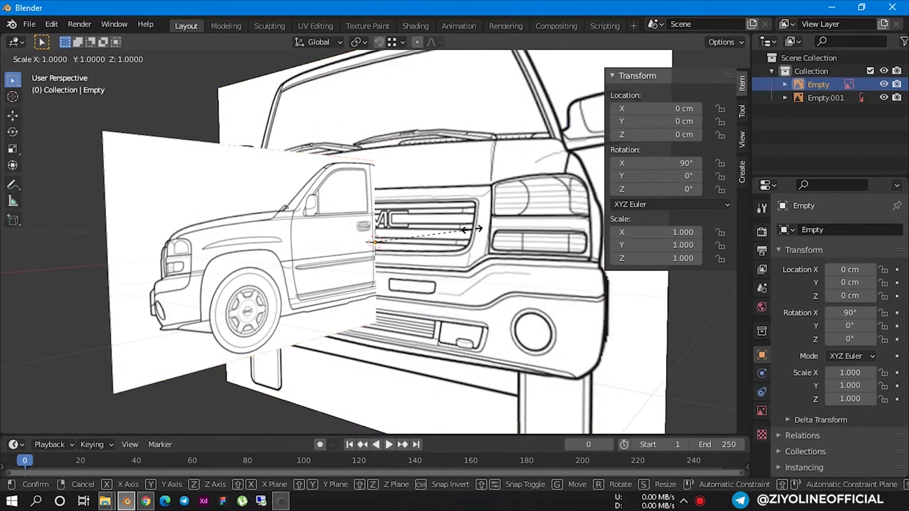
key(Escape)
click(489, 240)
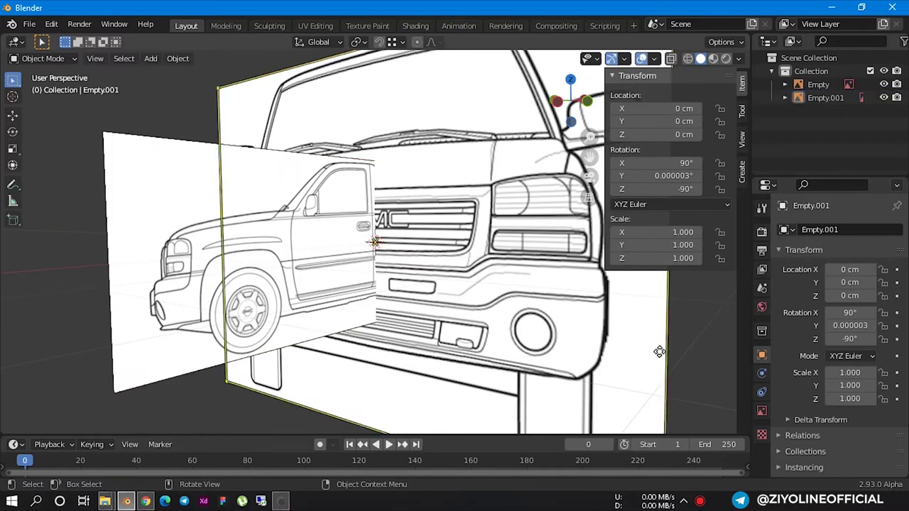
key(s)
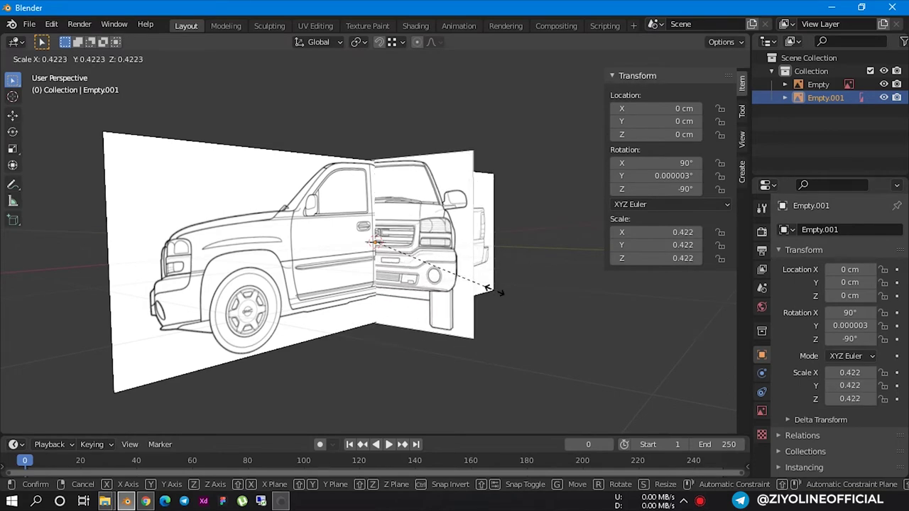
click(494, 296)
scroll(354, 213, up, 4)
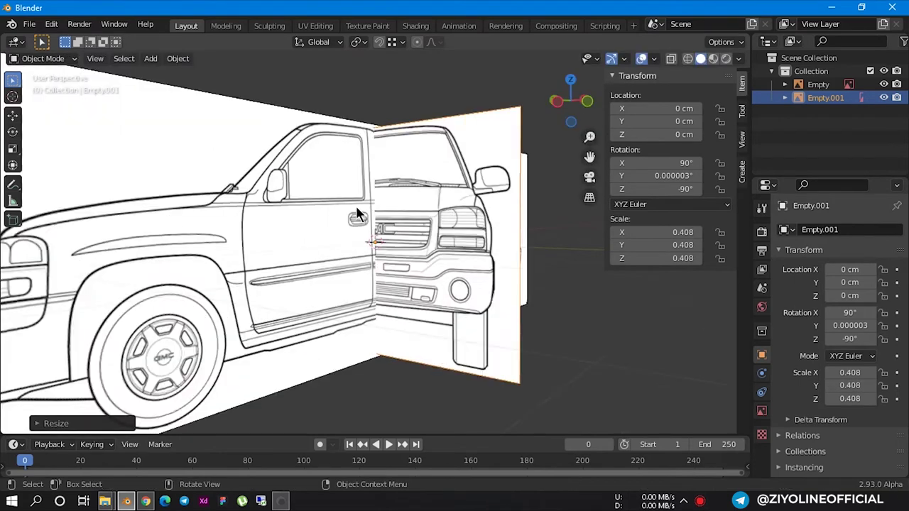
scroll(363, 203, up, 4)
scroll(382, 195, down, 8)
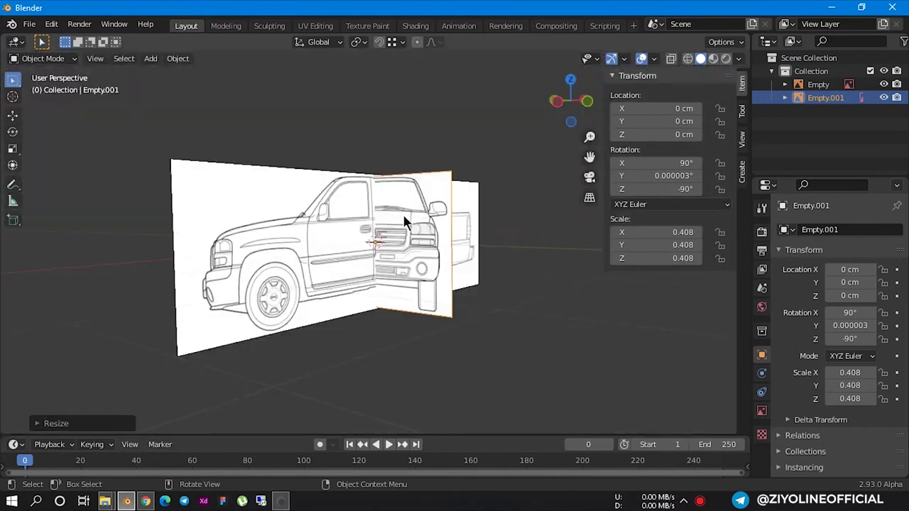
Check the planes in side view and cancel a trial X move of the side-view plane
click(555, 100)
scroll(400, 193, up, 2)
scroll(402, 202, up, 3)
scroll(401, 195, down, 2)
mouse_move(401, 195)
middle_down()
mouse_move(323, 221)
mouse_move(148, 228)
mouse_move(277, 222)
mouse_move(481, 254)
middle_up()
click(481, 256)
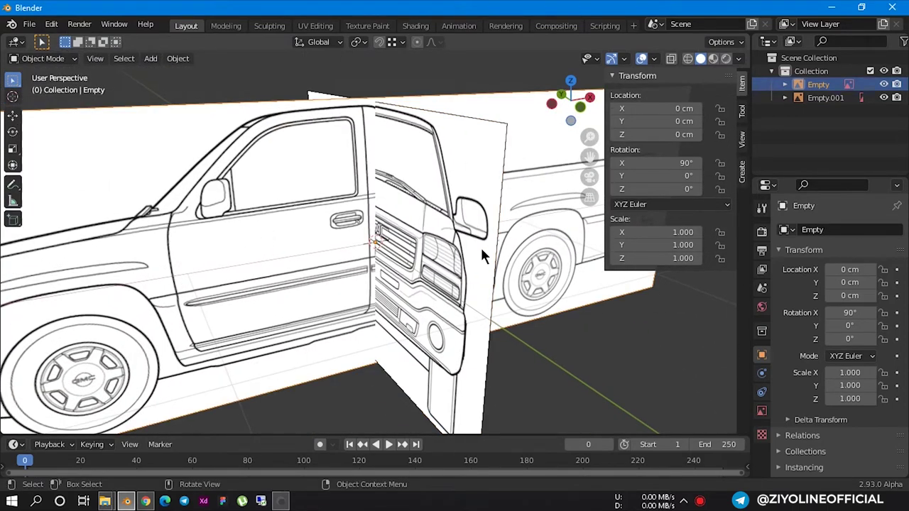
key(g)
key(x)
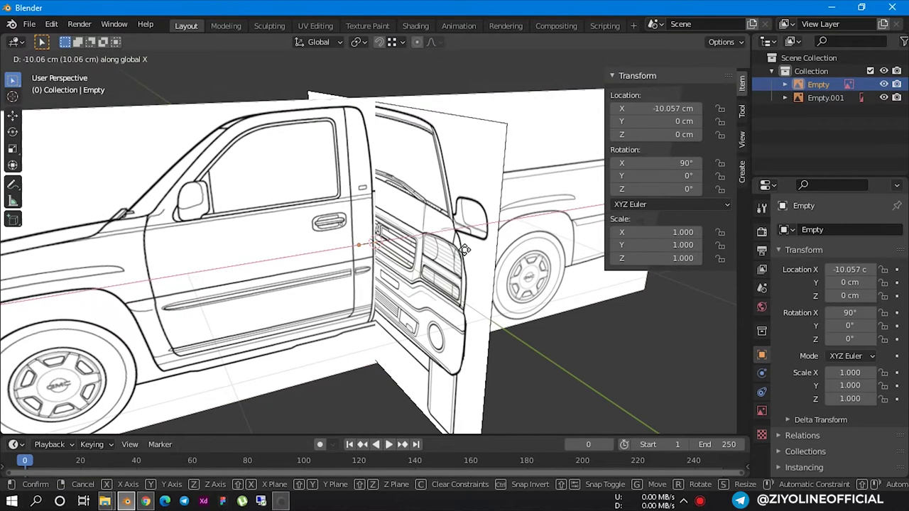
key(Escape)
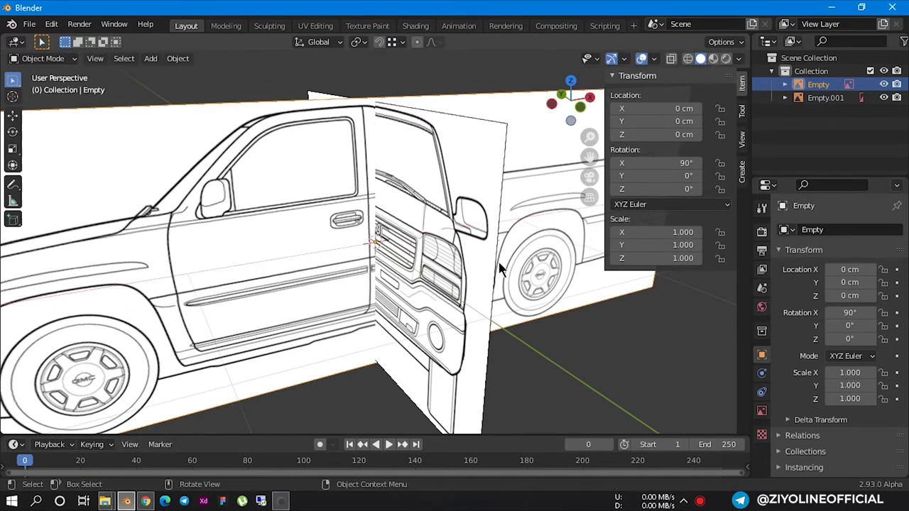
Move the front-view plane along X to about -4.09 cm
scroll(487, 270, down, 2)
scroll(495, 341, down, 5)
mouse_move(495, 348)
middle_down()
mouse_move(424, 351)
mouse_move(407, 306)
middle_up()
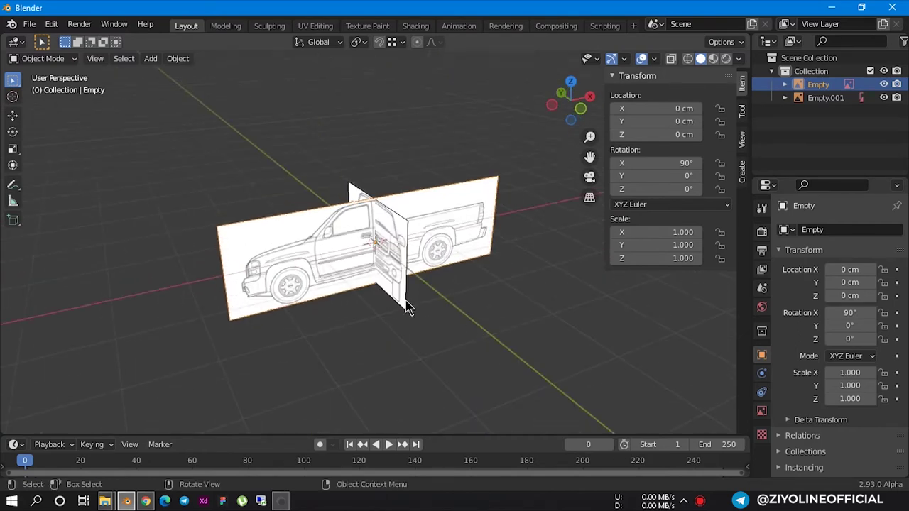
scroll(428, 306, up, 3)
click(410, 357)
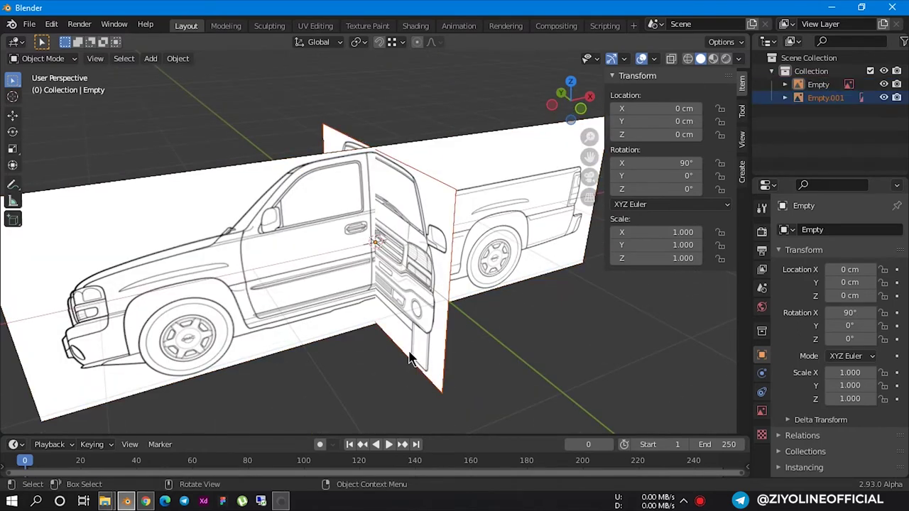
key(g)
key(x)
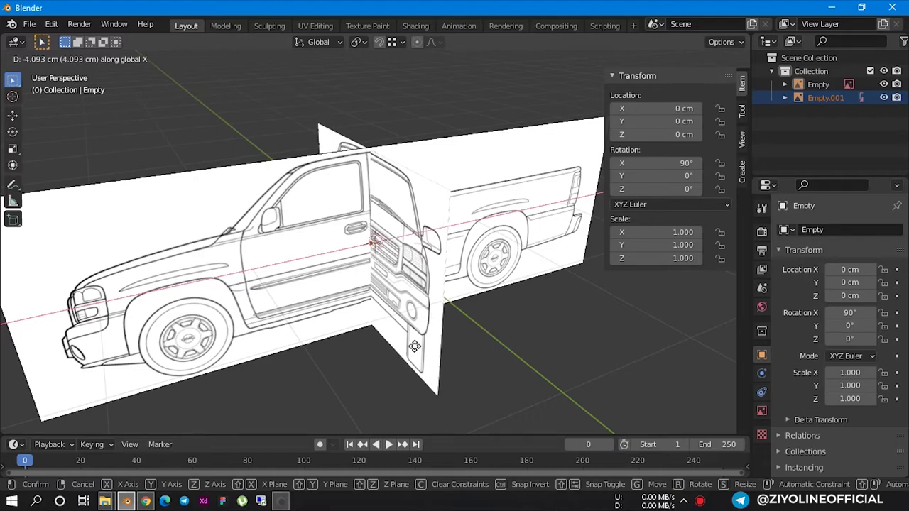
click(413, 348)
Rescale the front-view plane to 0.409
mouse_move(480, 346)
middle_down()
mouse_move(412, 298)
mouse_move(347, 305)
mouse_move(374, 302)
mouse_move(511, 335)
mouse_move(377, 110)
middle_up()
scroll(377, 110, up, 4)
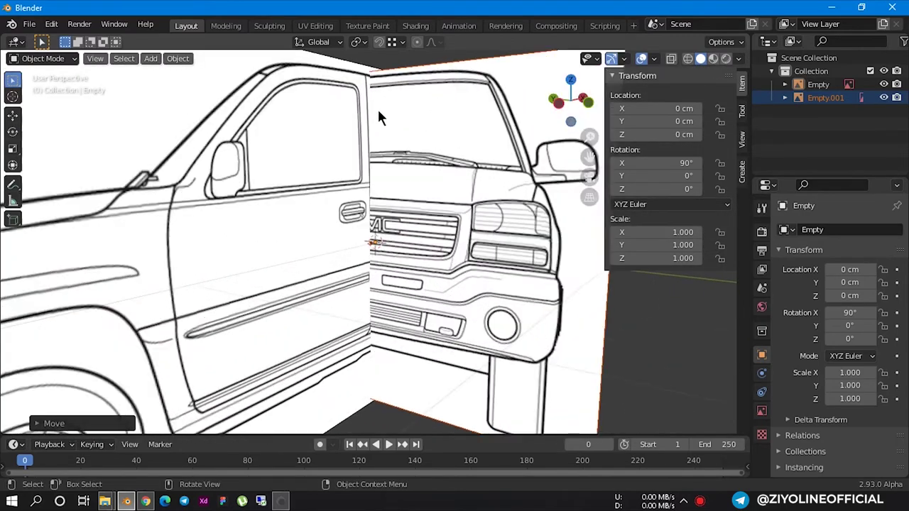
scroll(375, 102, up, 2)
scroll(378, 121, down, 3)
scroll(383, 135, up, 5)
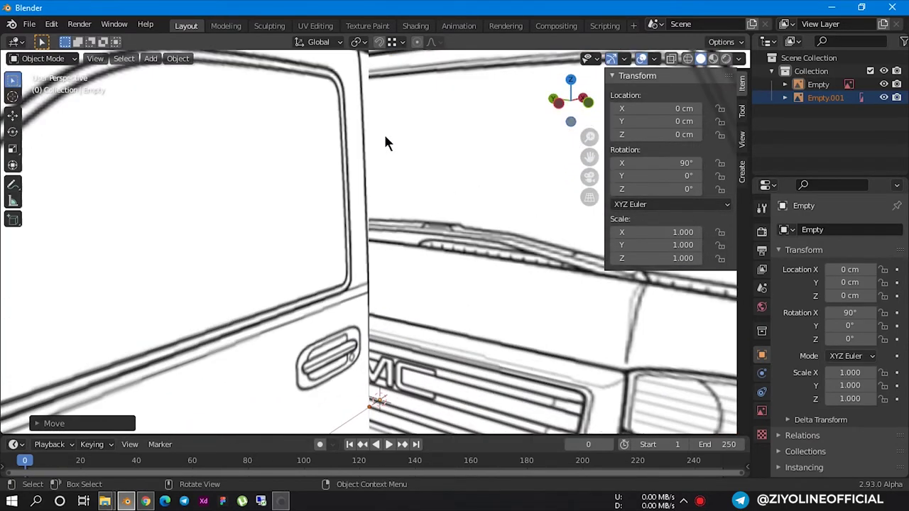
scroll(382, 177, up, 2)
click(430, 204)
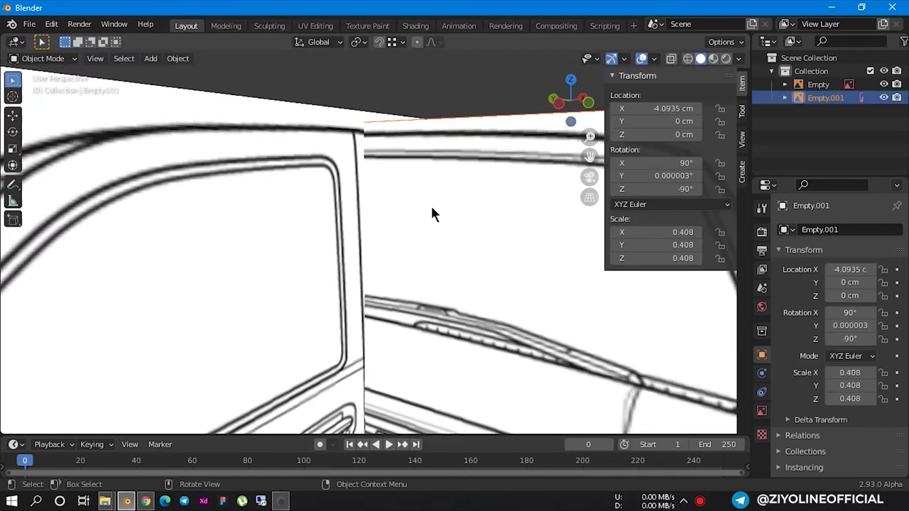
key(s)
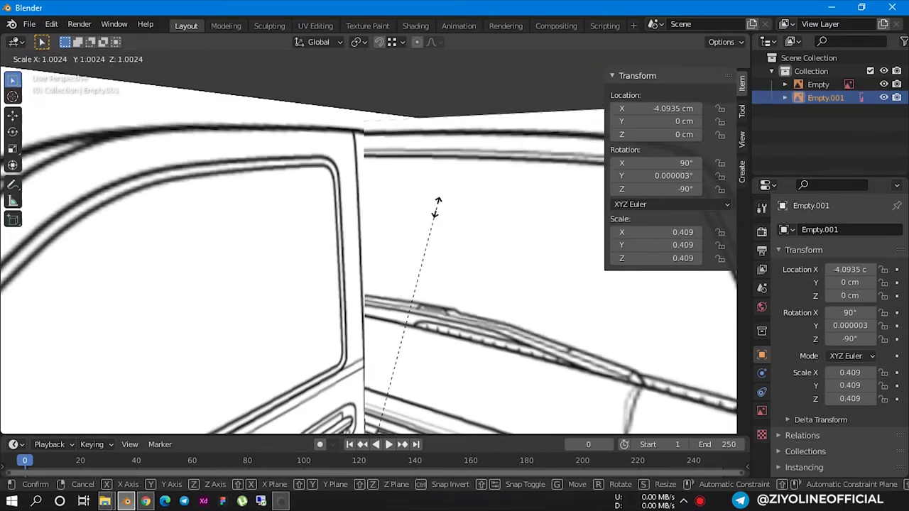
click(430, 213)
Bring Back.png from the folder into the scene as the rear-view reference image
mouse_move(430, 220)
middle_down()
mouse_move(416, 229)
mouse_move(440, 213)
mouse_move(418, 256)
mouse_move(416, 203)
mouse_move(407, 241)
mouse_move(374, 262)
mouse_move(365, 249)
mouse_move(377, 186)
middle_up()
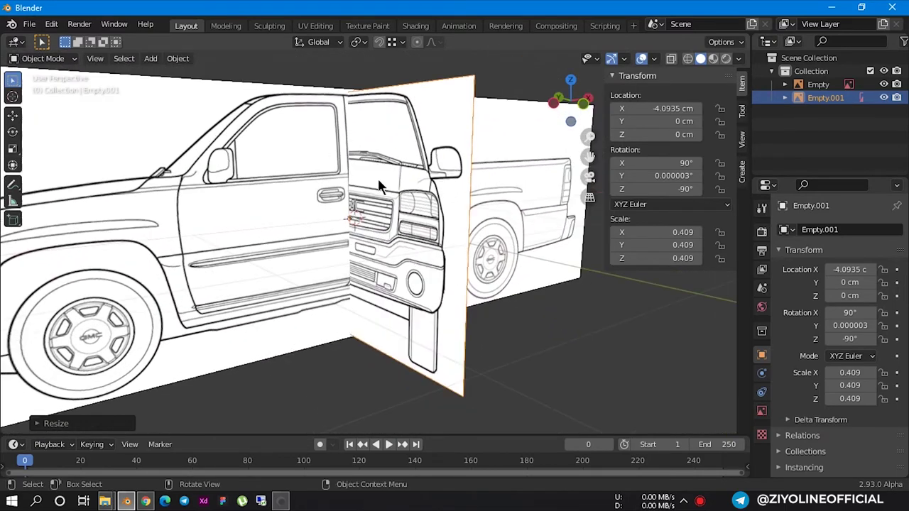
scroll(377, 187, up, 2)
scroll(390, 154, up, 2)
mouse_move(390, 149)
middle_down()
mouse_move(428, 178)
mouse_move(438, 130)
mouse_move(409, 97)
mouse_move(366, 165)
mouse_move(406, 101)
mouse_move(396, 215)
mouse_move(391, 195)
mouse_move(402, 173)
mouse_move(448, 175)
mouse_move(415, 183)
mouse_move(459, 172)
mouse_move(382, 229)
middle_up()
scroll(430, 179, up, 3)
scroll(374, 236, down, 2)
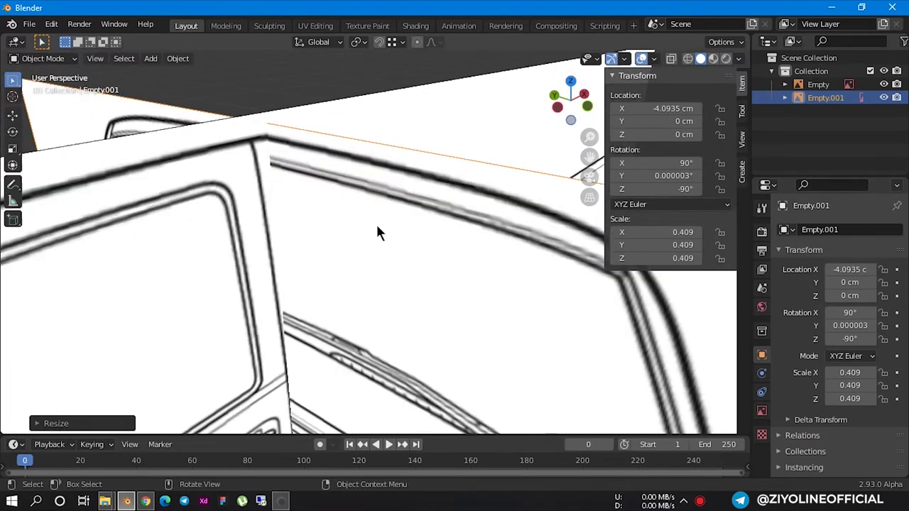
scroll(397, 212, down, 2)
scroll(397, 212, down, 1)
scroll(398, 212, down, 3)
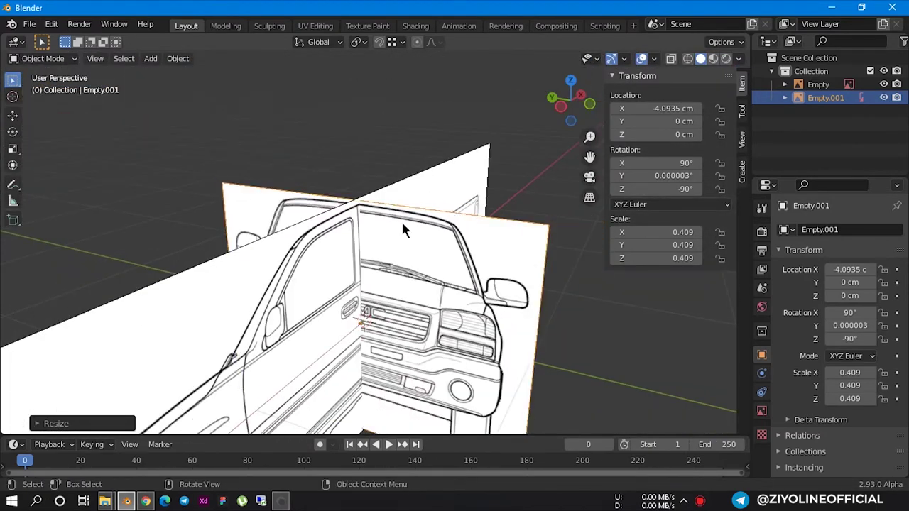
scroll(401, 220, down, 2)
scroll(402, 222, down, 2)
scroll(402, 241, down, 2)
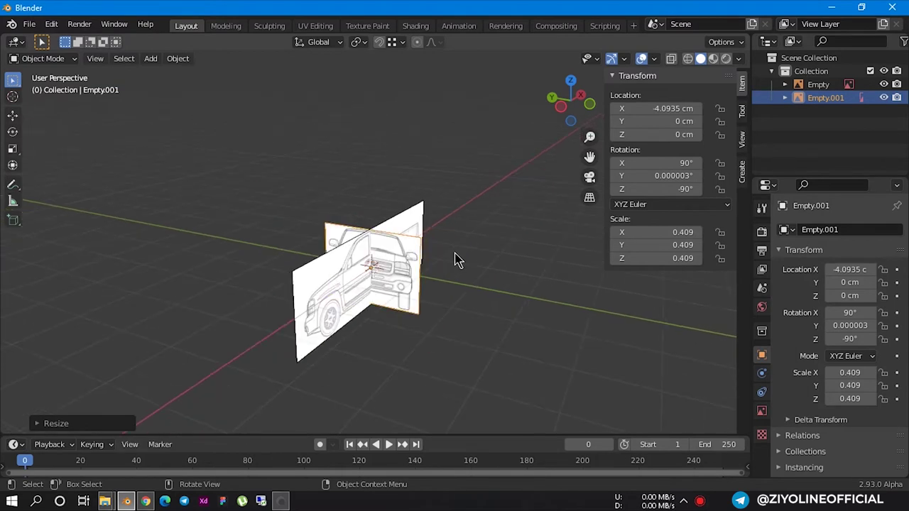
mouse_move(454, 252)
middle_down()
mouse_move(151, 240)
mouse_move(319, 239)
mouse_move(345, 244)
mouse_move(260, 262)
mouse_move(385, 278)
mouse_move(188, 237)
mouse_move(298, 263)
mouse_move(447, 280)
mouse_move(370, 333)
middle_up()
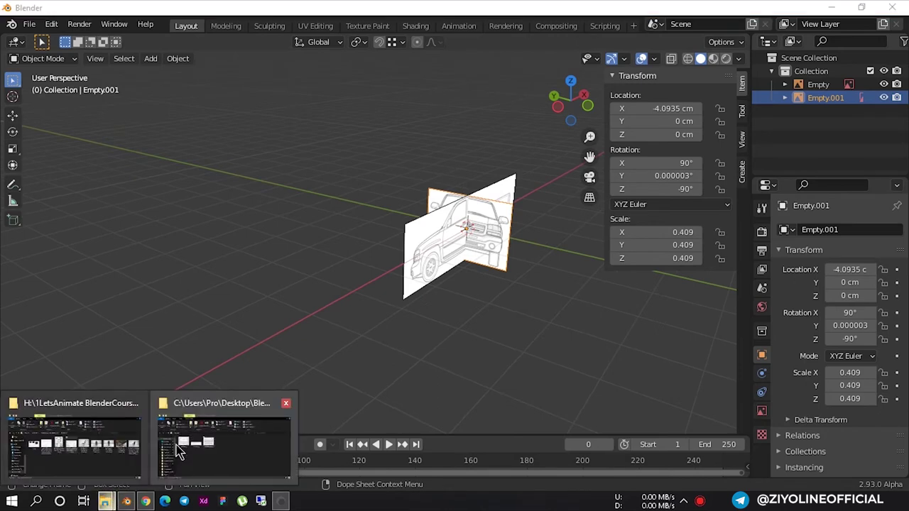
mouse_move(104, 501)
click(199, 426)
click(155, 175)
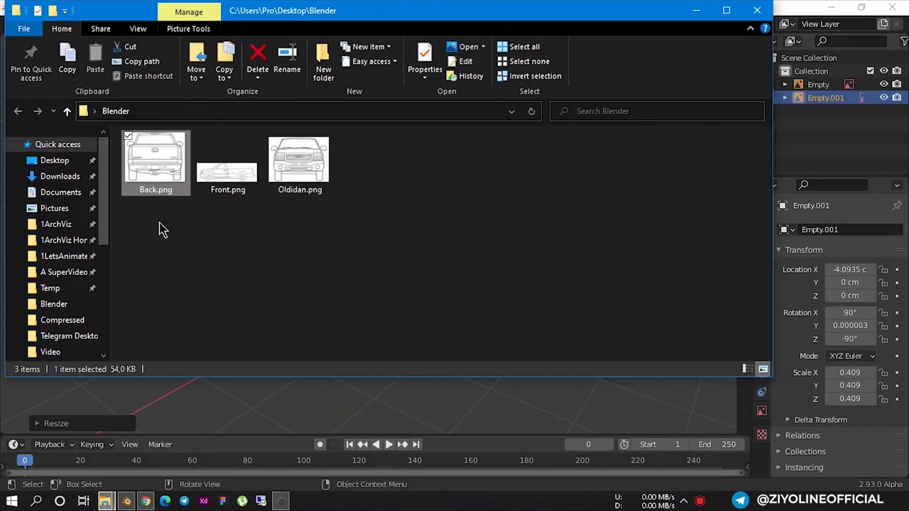
drag(459, 398, 458, 398)
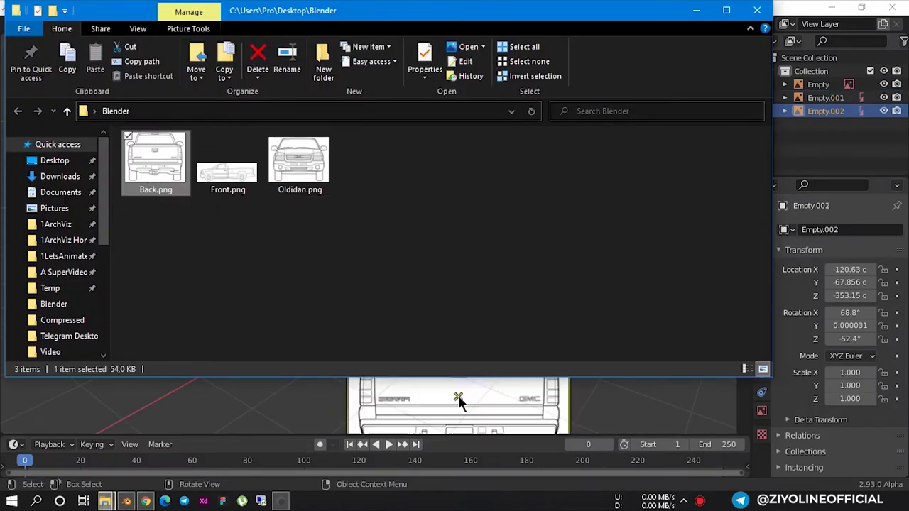
click(697, 10)
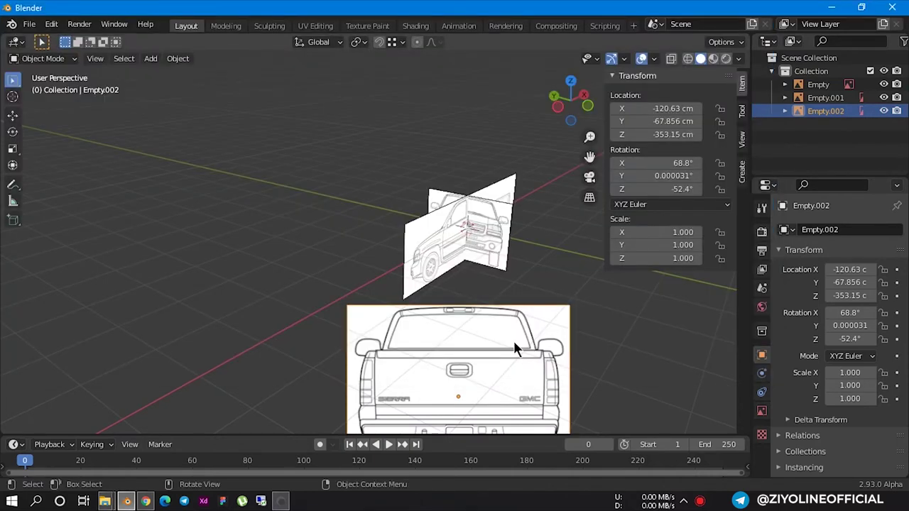
Reset the new back image's location and rotation to 0
middle_drag(482, 360, 497, 323)
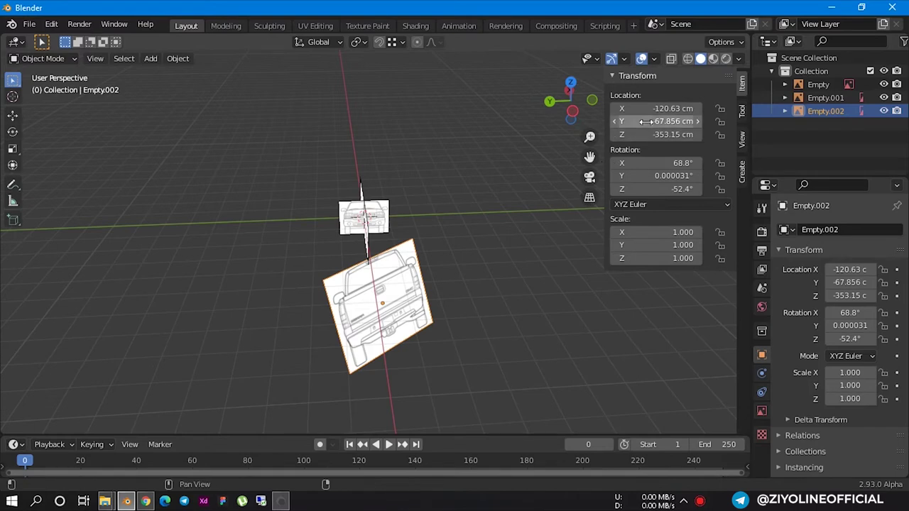
text(0)
key(Return)
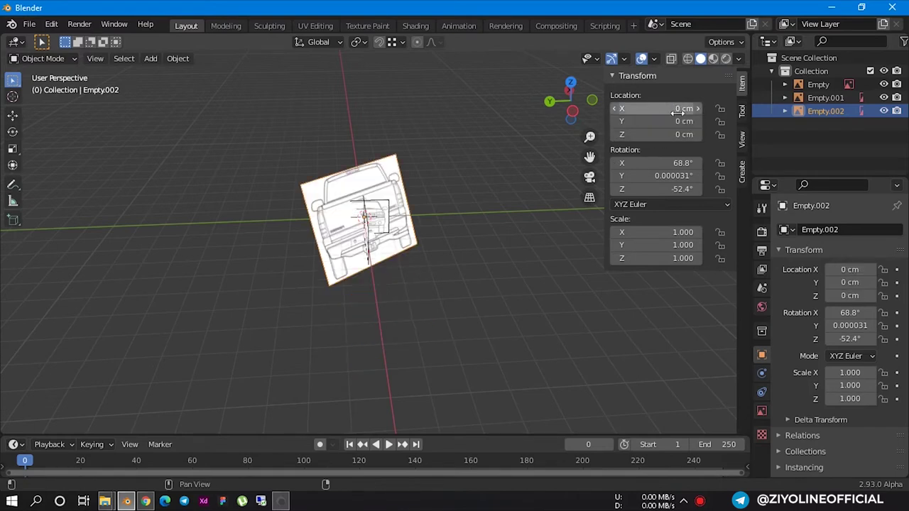
text(0)
key(Return)
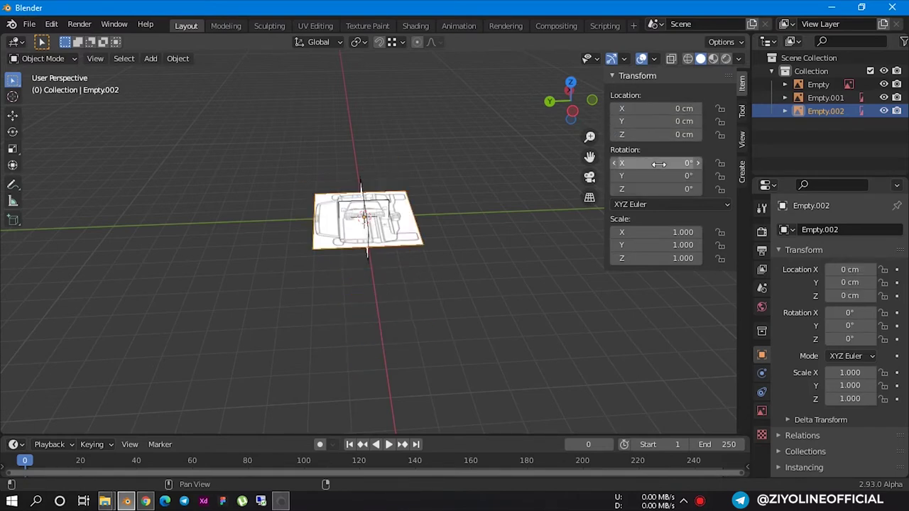
Select the flat reference image Empty.002 and rotate it 90° around Z
middle_drag(467, 207, 370, 213)
scroll(483, 260, up, 3)
scroll(501, 267, down, 2)
mouse_move(501, 266)
middle_down()
mouse_move(565, 286)
mouse_move(377, 262)
mouse_move(538, 286)
mouse_move(436, 253)
mouse_move(501, 312)
middle_up()
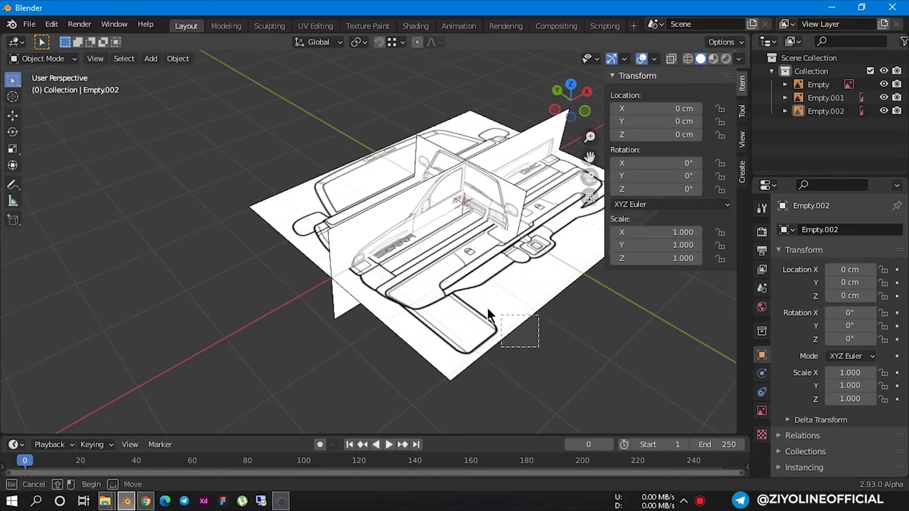
drag(487, 314, 488, 314)
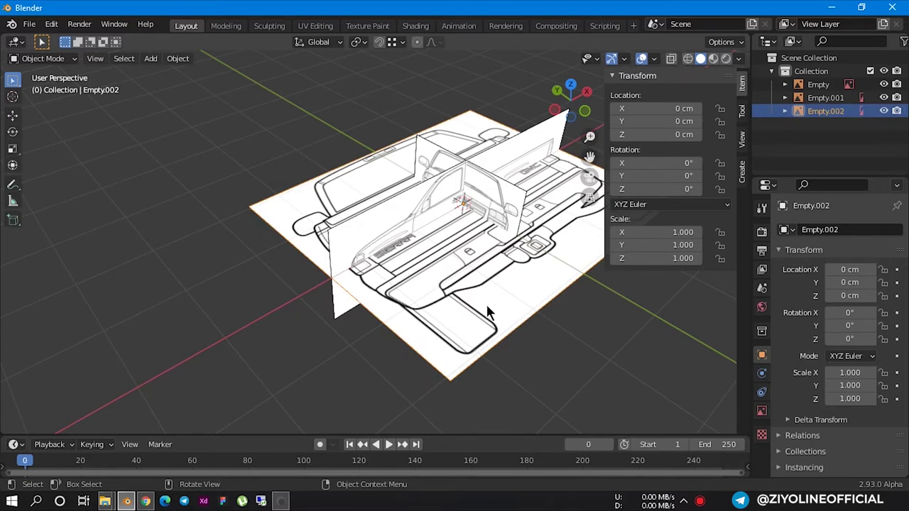
key(r)
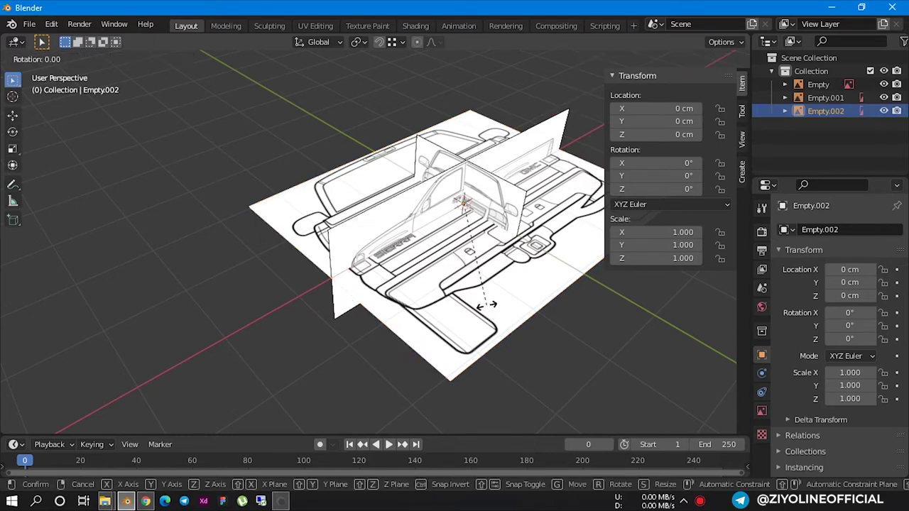
key(z)
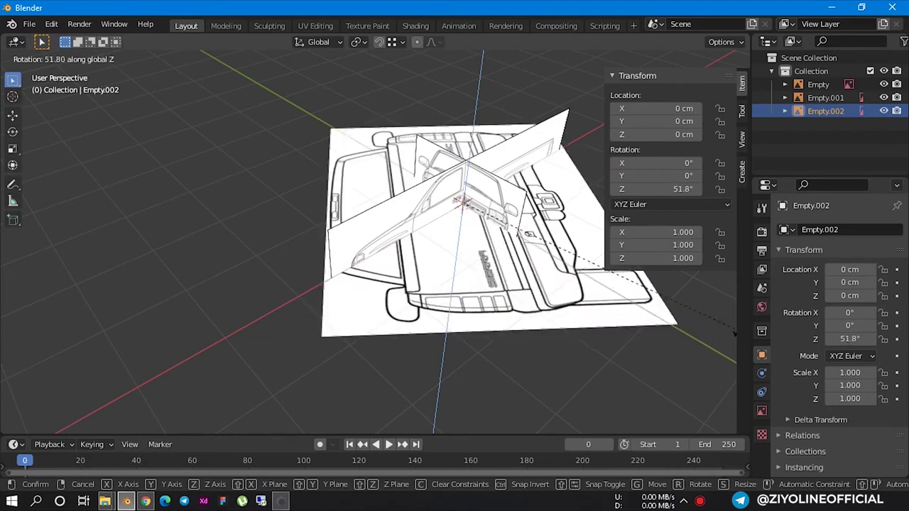
text(90)
key(Return)
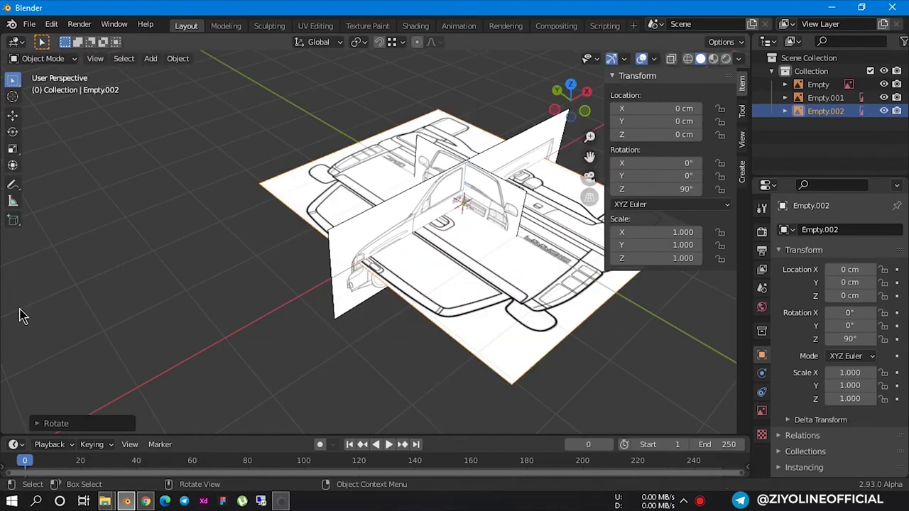
Rotate Empty.002 another 90° around X so it stands upright, then start shrinking it
scroll(213, 284, down, 5)
middle_drag(213, 284, 394, 178)
scroll(435, 260, up, 2)
scroll(497, 334, up, 3)
mouse_move(497, 334)
middle_down()
mouse_move(543, 416)
mouse_move(521, 344)
middle_up()
scroll(521, 343, up, 2)
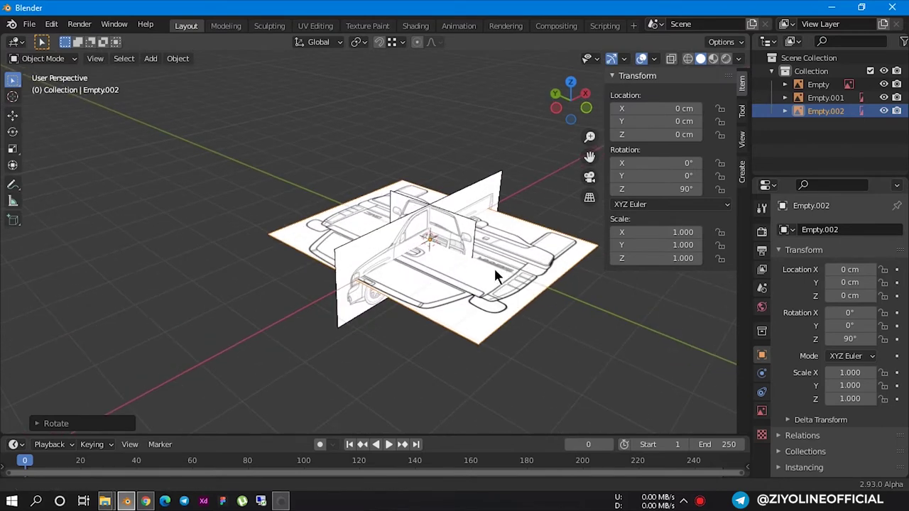
scroll(335, 274, up, 2)
mouse_move(334, 274)
middle_down()
mouse_move(426, 308)
mouse_move(367, 317)
mouse_move(436, 315)
middle_up()
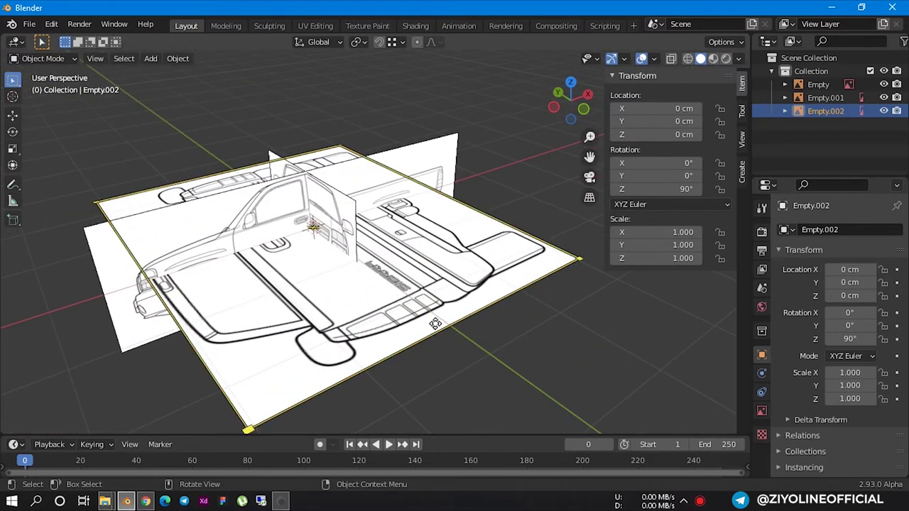
key(s)
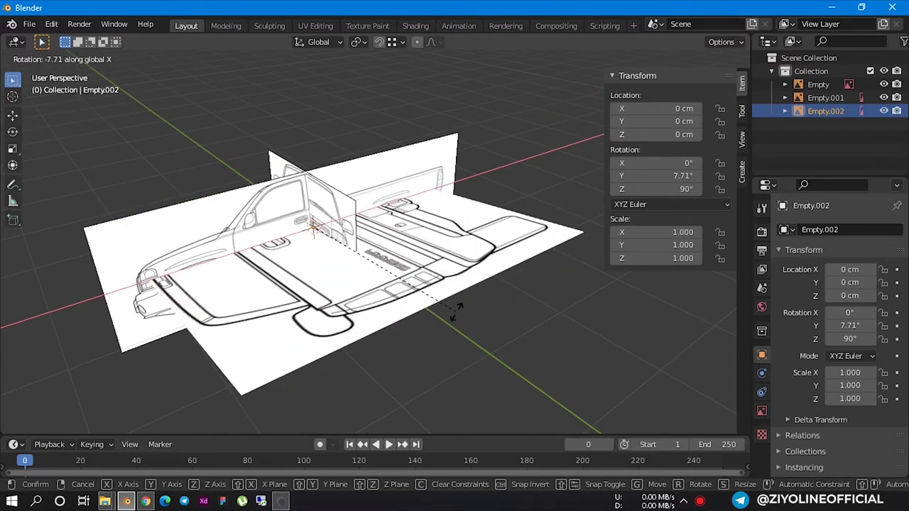
text(y)
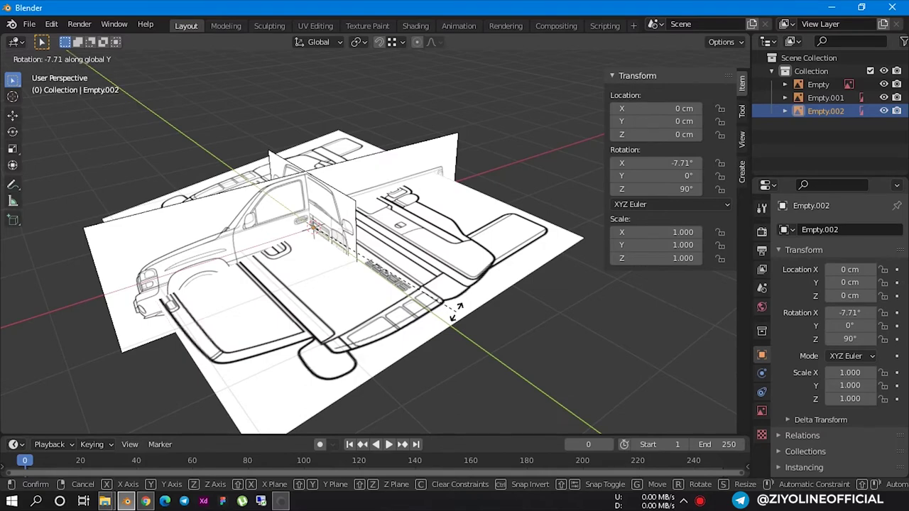
text(90)
key(Return)
mouse_move(433, 259)
middle_down()
mouse_move(379, 238)
mouse_move(426, 239)
middle_up()
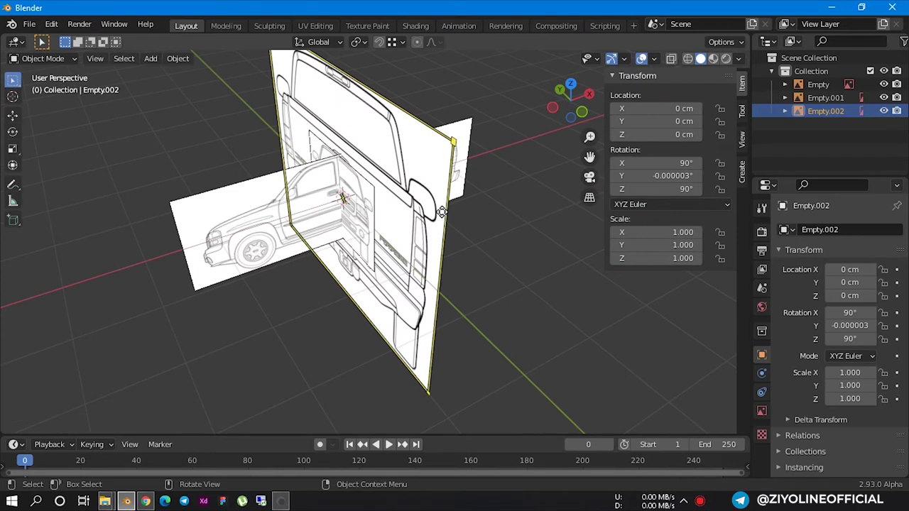
key(s)
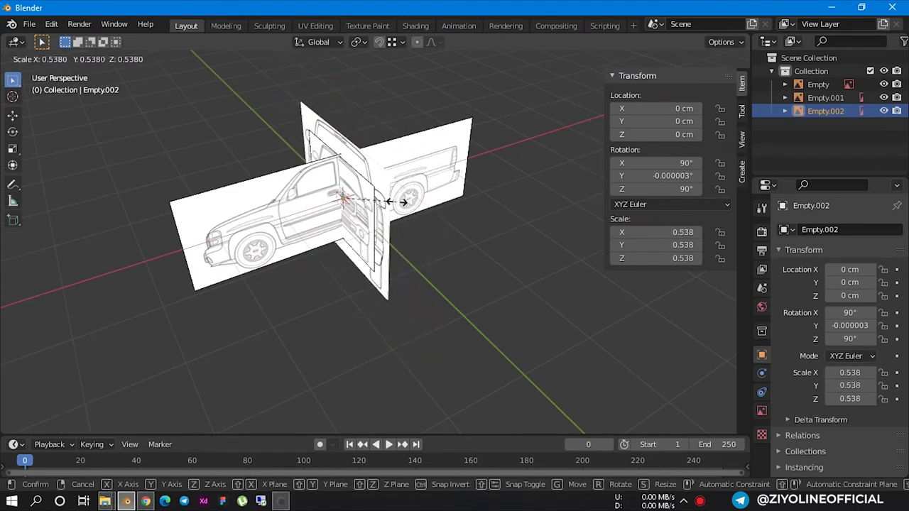
Scale the rear-view Empty.002 down in two passes to 0.377 on all axes
click(390, 201)
scroll(374, 181, up, 2)
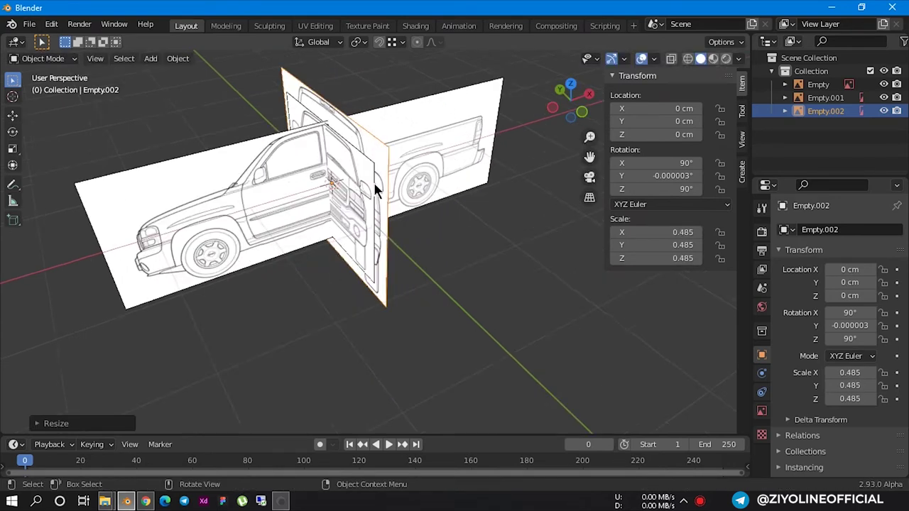
scroll(374, 180, up, 3)
mouse_move(373, 181)
middle_down()
mouse_move(260, 183)
mouse_move(365, 198)
middle_up()
scroll(365, 199, down, 3)
mouse_move(442, 254)
middle_down()
mouse_move(371, 223)
mouse_move(447, 284)
mouse_move(412, 266)
middle_up()
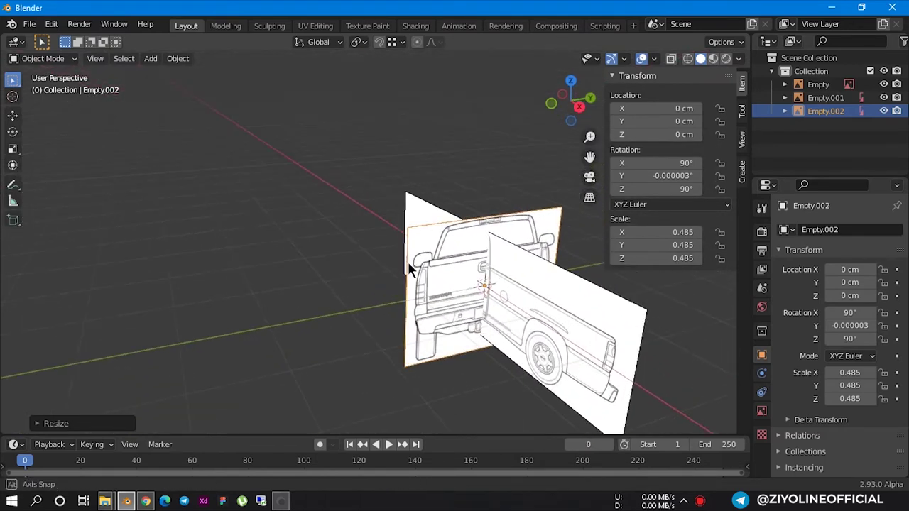
scroll(412, 266, up, 3)
scroll(489, 310, up, 1)
middle_drag(489, 310, 276, 203)
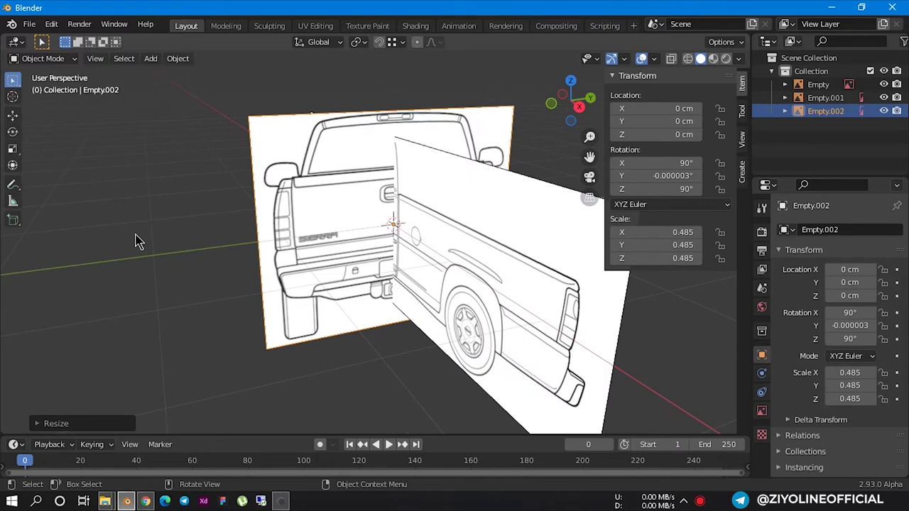
key(s)
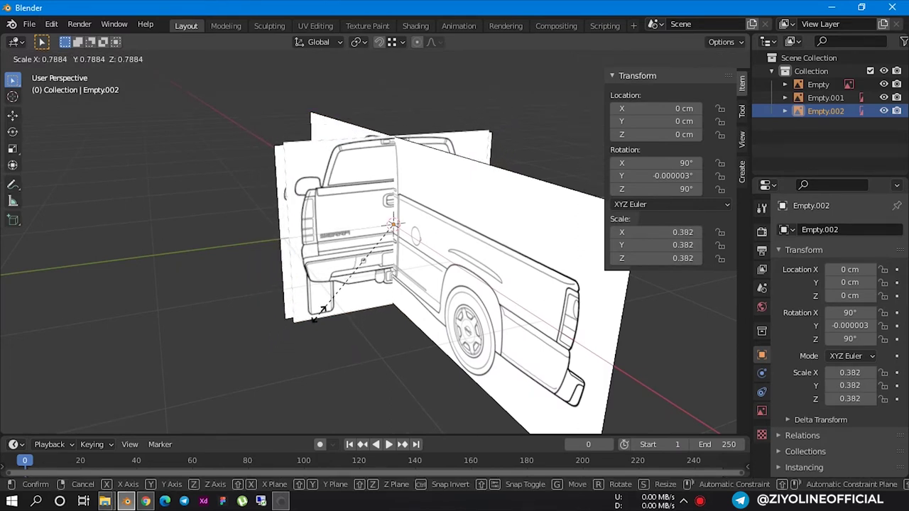
click(323, 307)
mouse_move(328, 228)
middle_down()
mouse_move(422, 243)
mouse_move(243, 234)
middle_up()
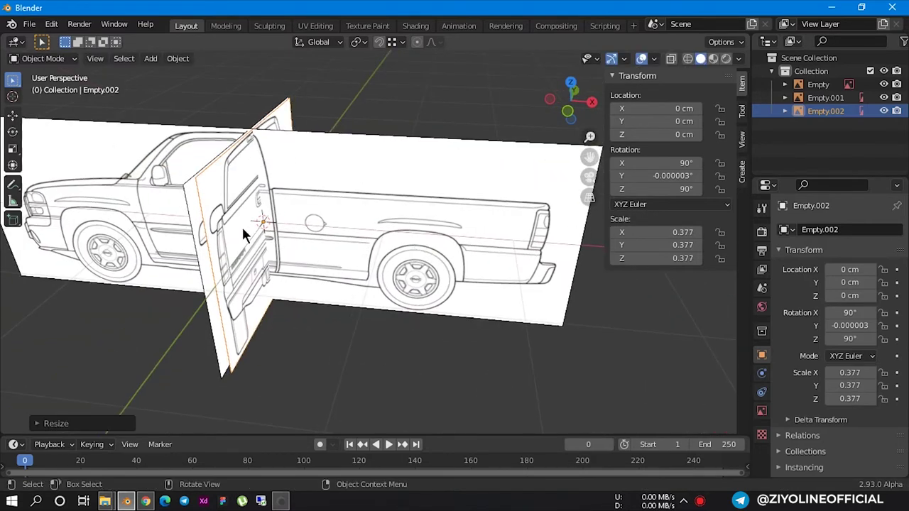
click(191, 235)
From a left-side view, select the rear-view image and lower it to roughly match the side view
mouse_move(257, 303)
middle_down()
mouse_move(372, 263)
mouse_move(205, 186)
middle_up()
scroll(213, 186, down, 3)
scroll(283, 186, up, 4)
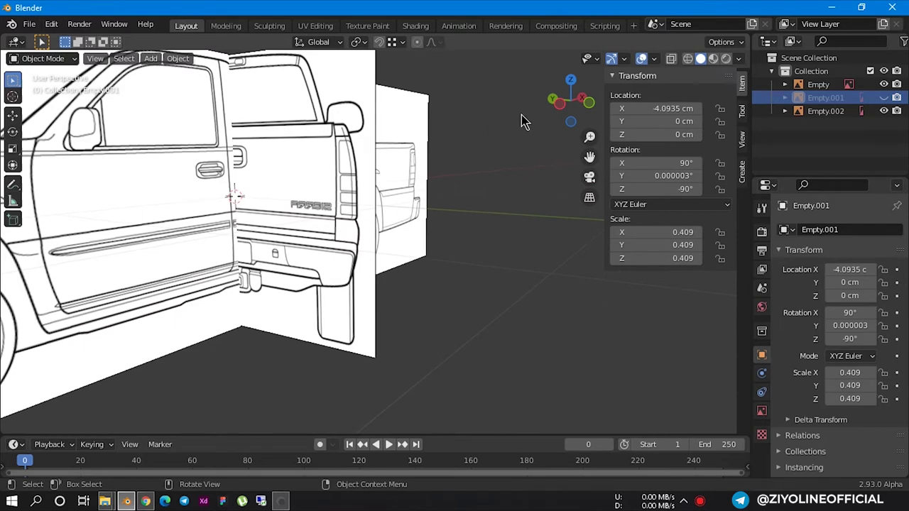
click(558, 104)
scroll(381, 232, up, 2)
scroll(482, 298, down, 2)
middle_drag(494, 244, 338, 295)
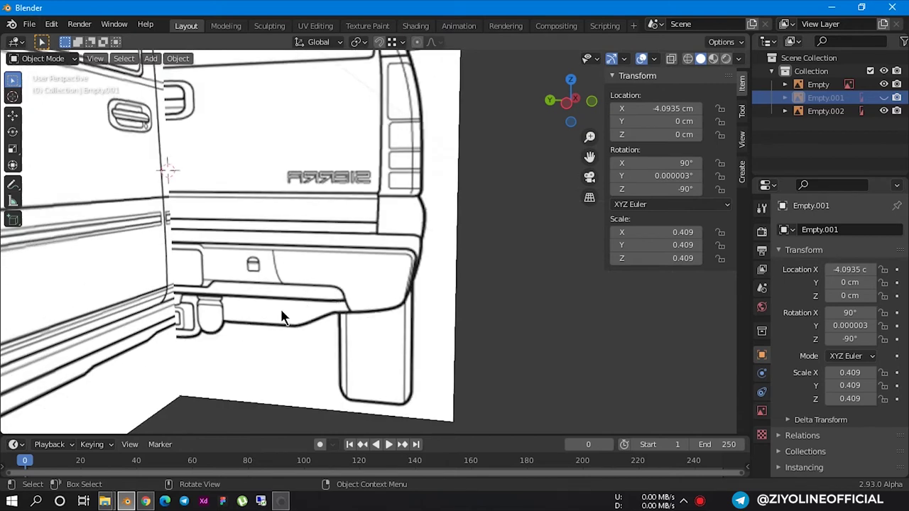
scroll(281, 308, down, 2)
scroll(326, 247, down, 2)
mouse_move(327, 248)
middle_down()
mouse_move(304, 259)
mouse_move(299, 227)
middle_up()
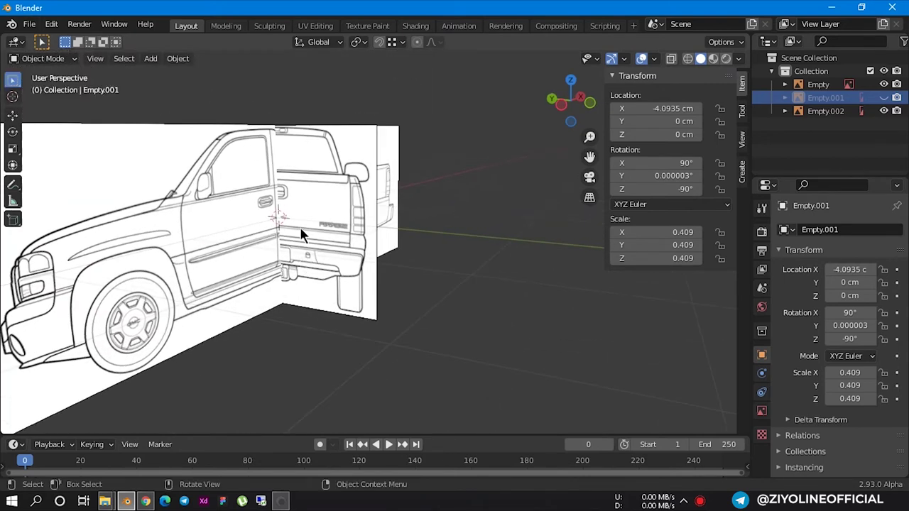
scroll(273, 128, up, 2)
click(289, 159)
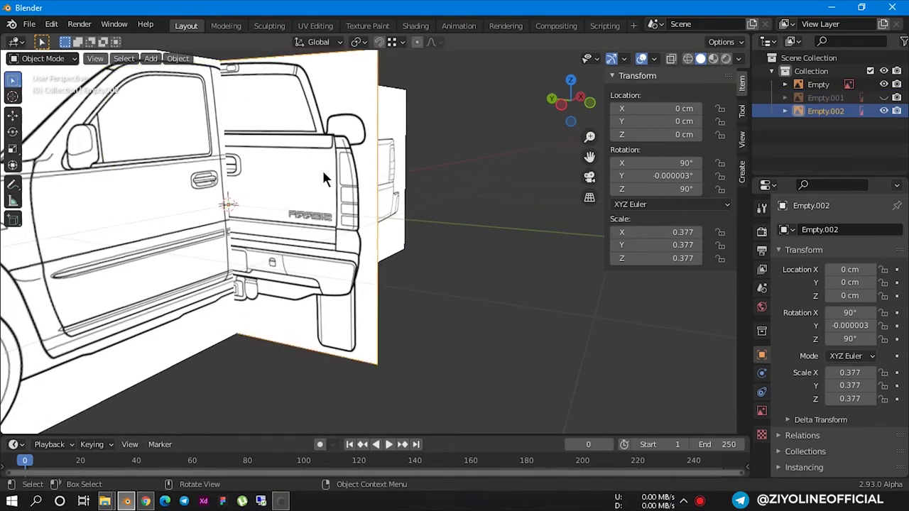
key(g)
key(x)
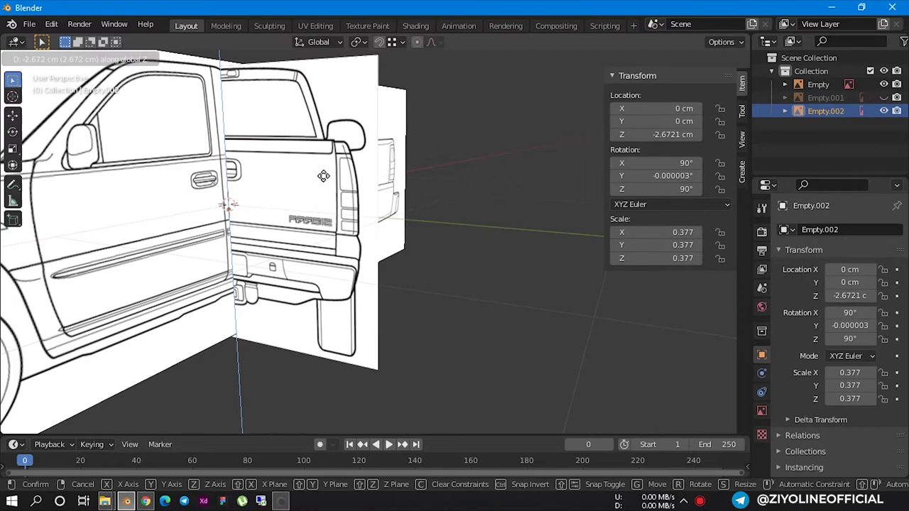
click(323, 176)
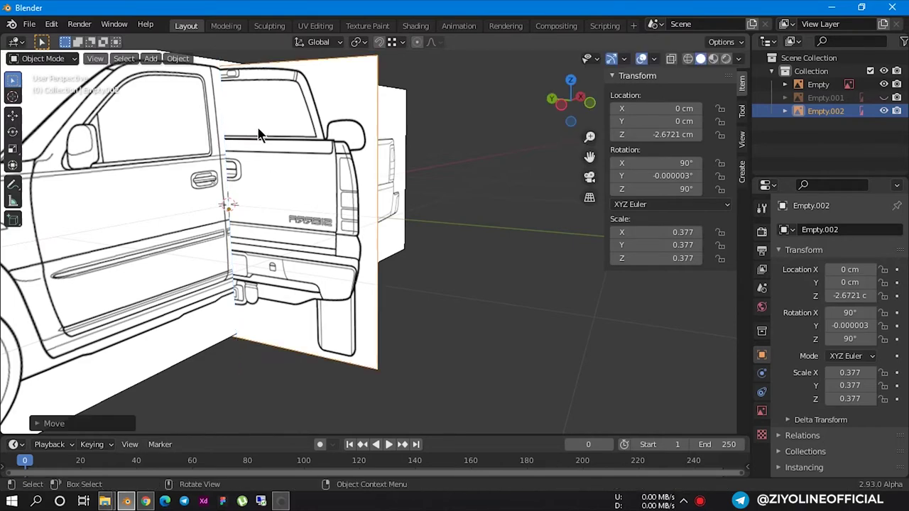
Fine-tune the rear-view image's height to Z -1.7185 cm
scroll(241, 120, up, 2)
scroll(319, 156, up, 2)
scroll(426, 242, up, 2)
mouse_move(448, 277)
middle_down()
mouse_move(387, 263)
mouse_move(381, 248)
middle_up()
click(381, 249)
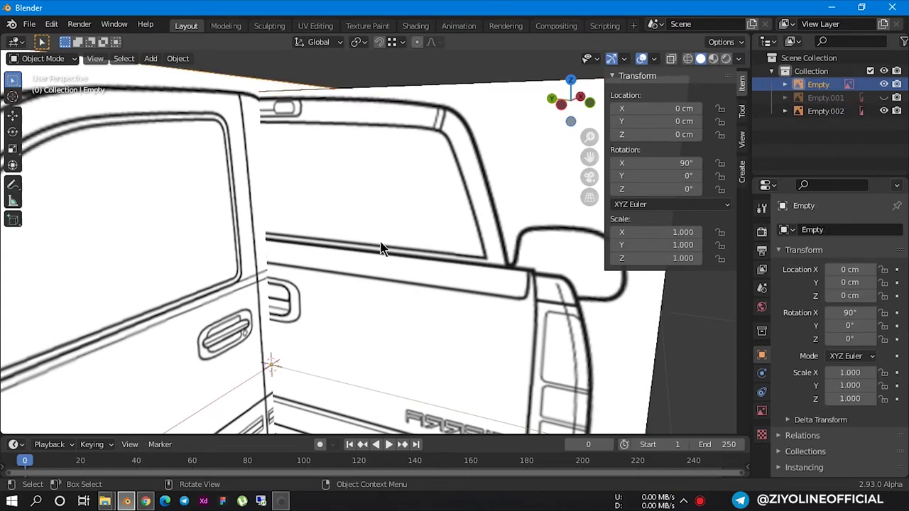
click(402, 246)
key(g)
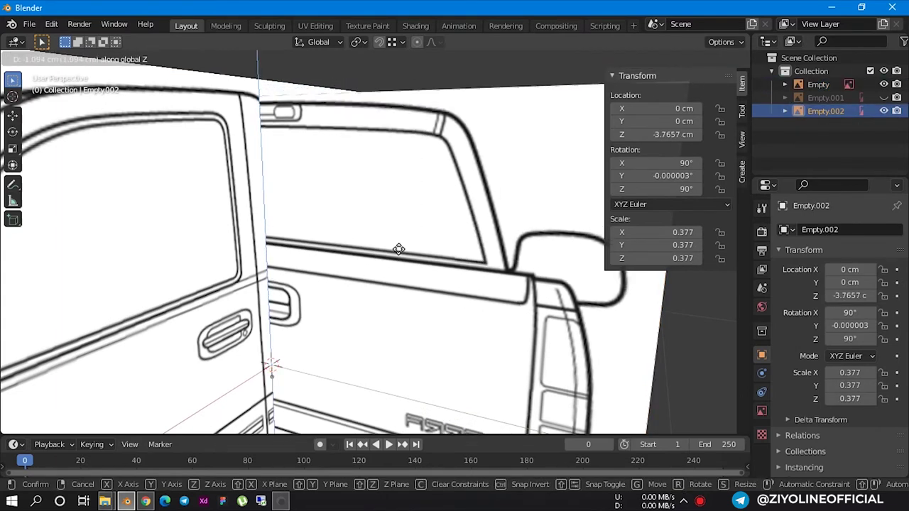
click(398, 243)
middle_drag(399, 243, 399, 248)
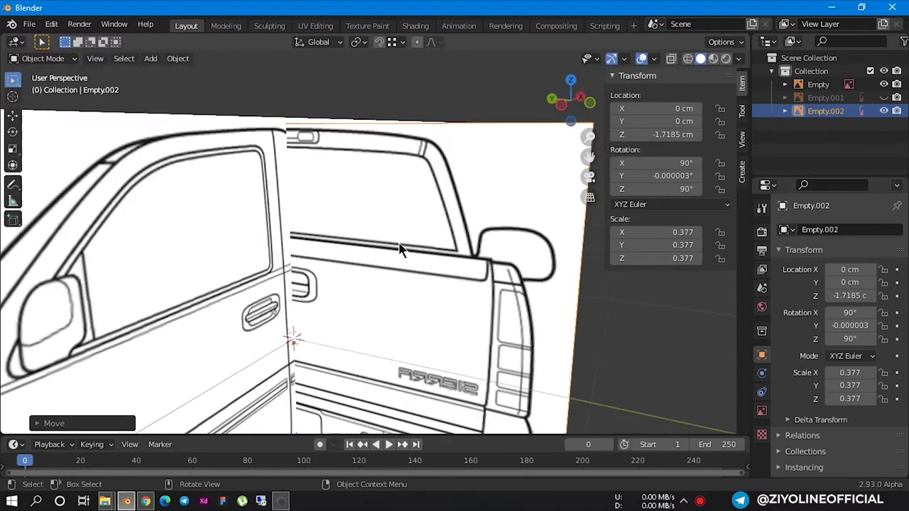
Shrink the rear-view Empty.002 to 0.351 scale, leaving the side-view image unchanged
scroll(400, 247, down, 5)
scroll(398, 303, up, 5)
mouse_move(387, 312)
middle_down()
mouse_move(389, 282)
mouse_move(382, 296)
mouse_move(348, 304)
mouse_move(274, 313)
mouse_move(216, 306)
mouse_move(263, 290)
mouse_move(227, 300)
mouse_move(239, 300)
middle_up()
click(239, 300)
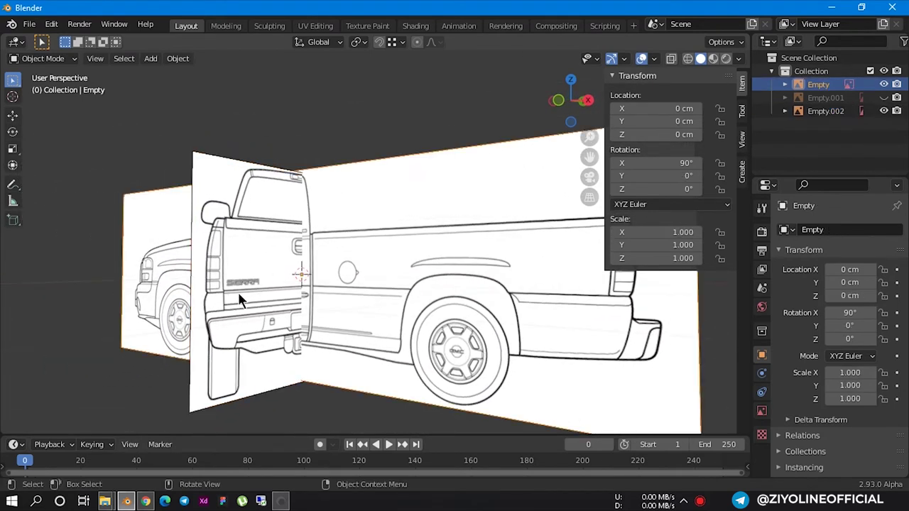
key(s)
right_click(234, 293)
click(212, 297)
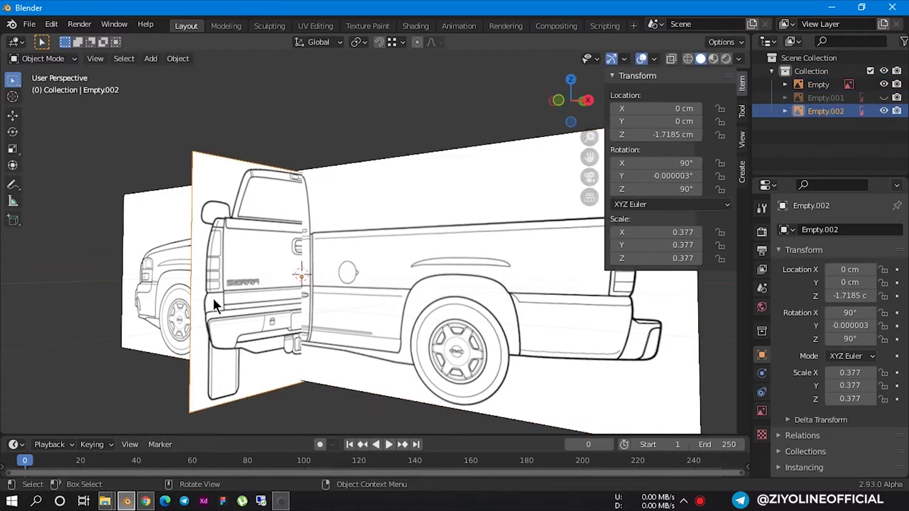
key(s)
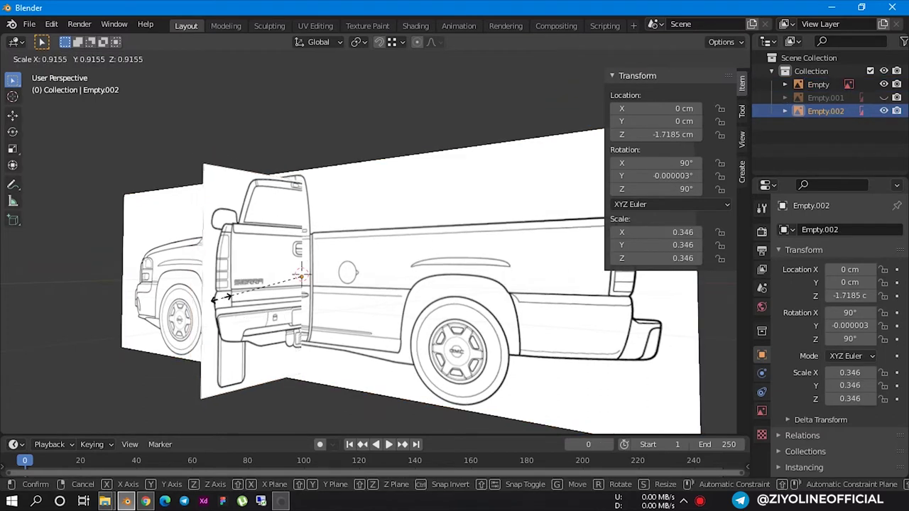
click(215, 297)
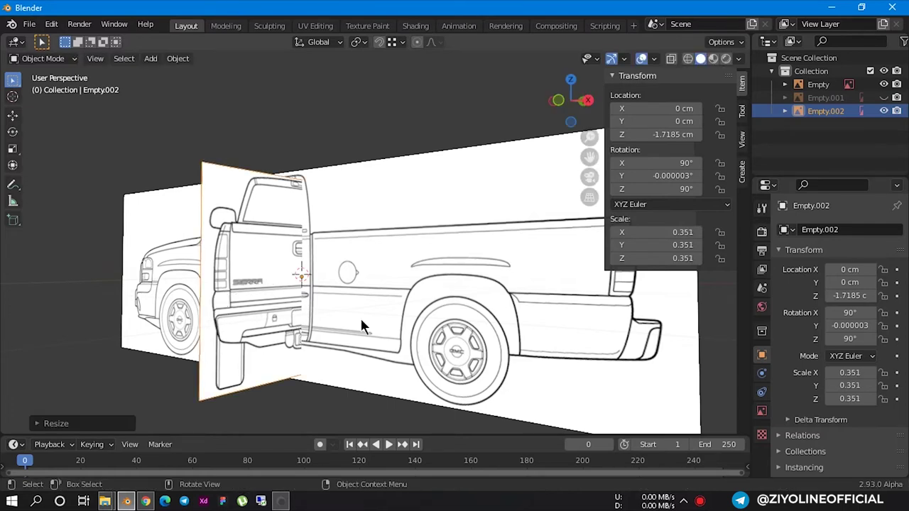
Move the rear-view plane along X to 47.698 cm at the truck's tailgate end
scroll(317, 306, down, 2)
middle_drag(318, 307, 424, 318)
scroll(365, 289, up, 3)
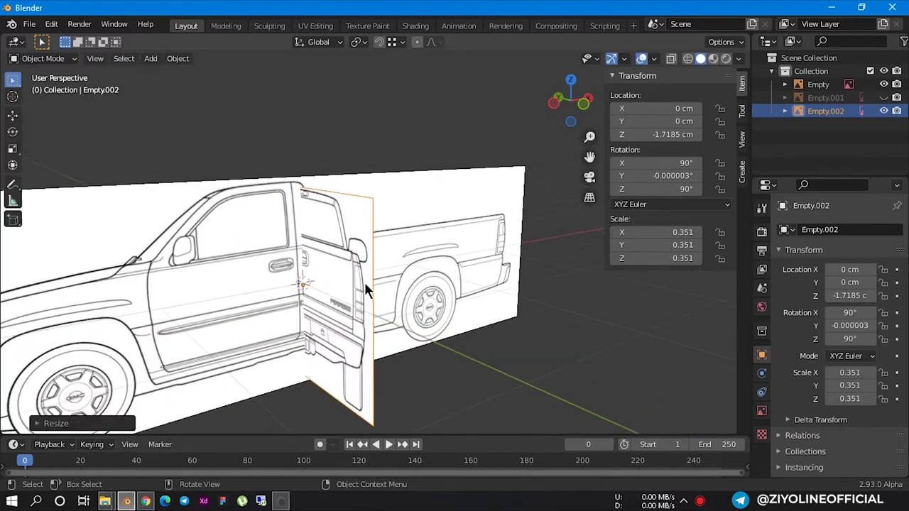
scroll(345, 293, up, 2)
click(366, 284)
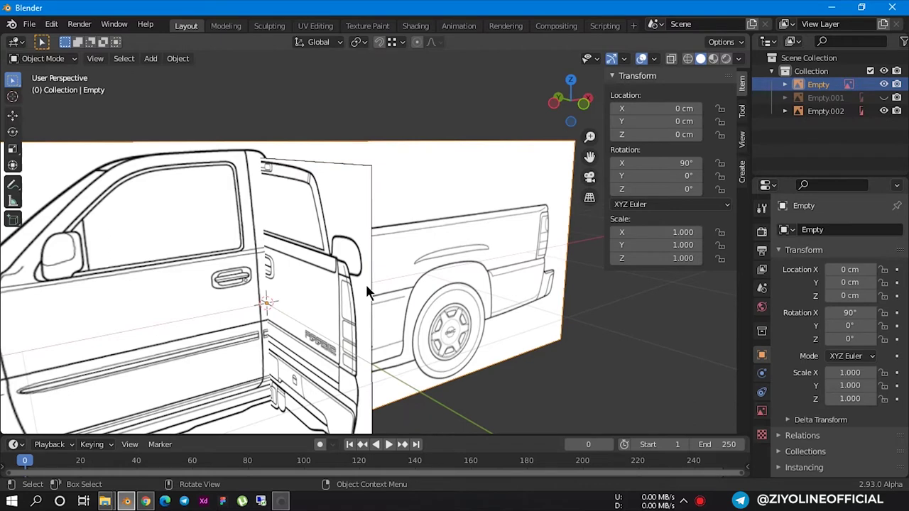
key(g)
key(x)
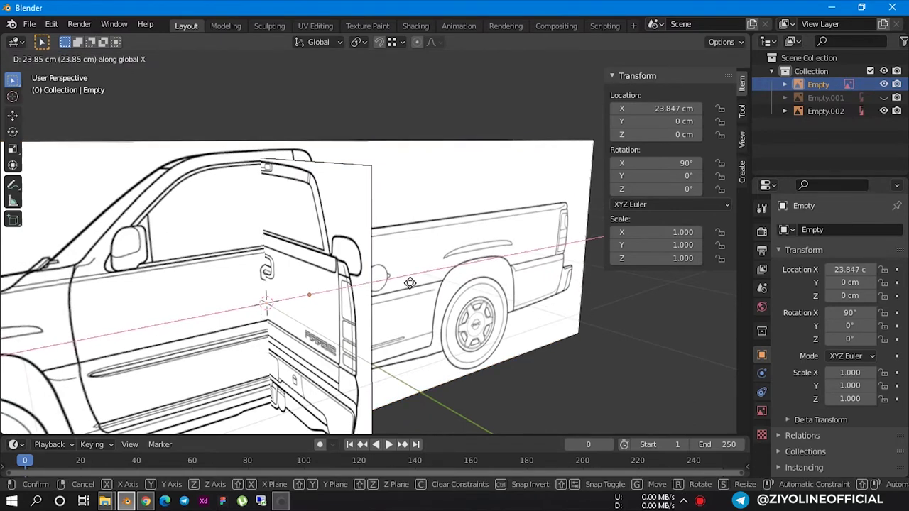
key(Escape)
click(345, 300)
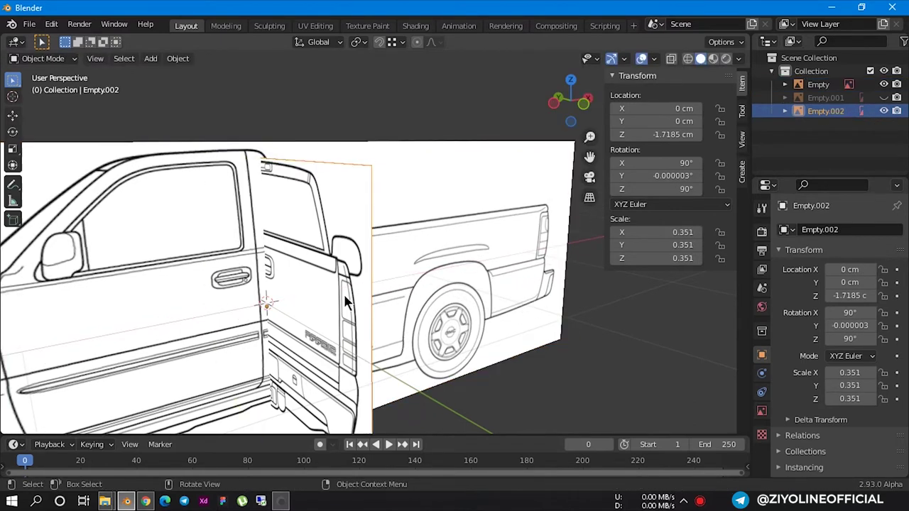
key(g)
key(x)
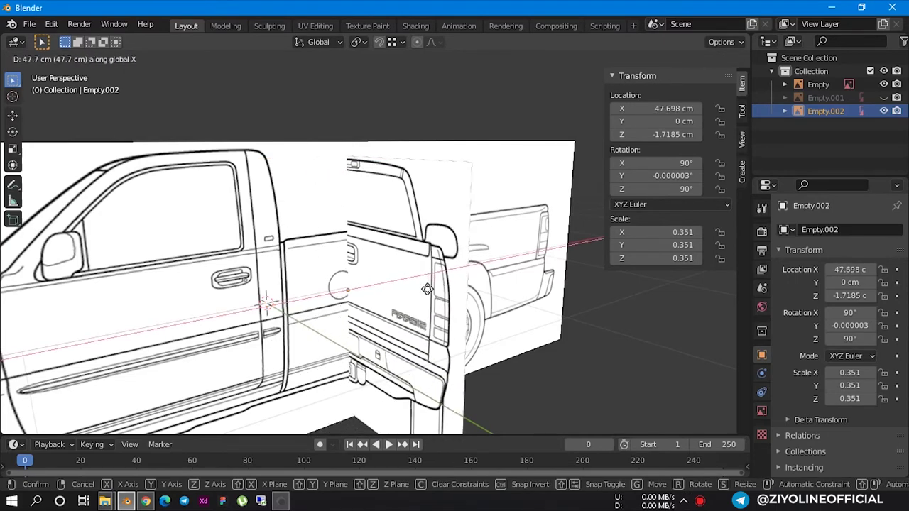
click(446, 289)
mouse_move(355, 289)
middle_down()
mouse_move(274, 284)
mouse_move(265, 234)
mouse_move(255, 230)
mouse_move(250, 264)
middle_up()
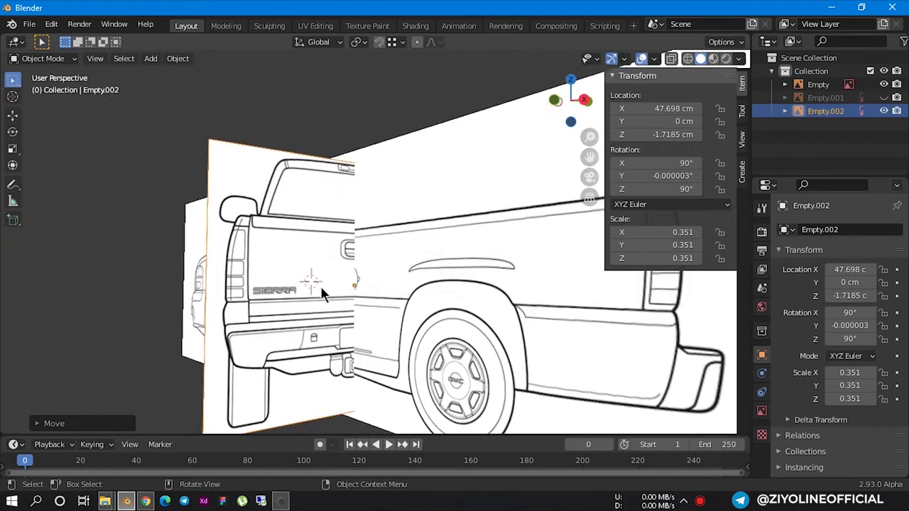
Lower the rear-view blueprint plane along Z to -7.124 cm
scroll(321, 285, up, 2)
scroll(328, 260, up, 3)
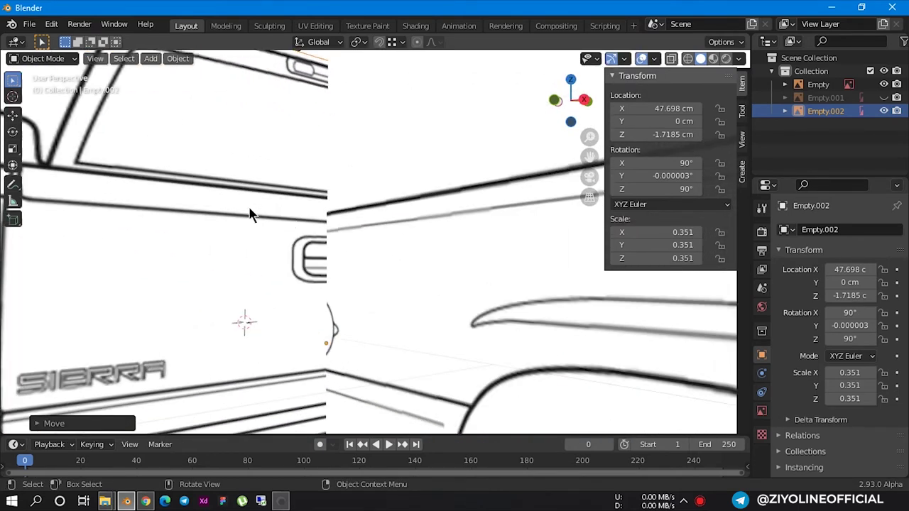
click(239, 236)
click(239, 235)
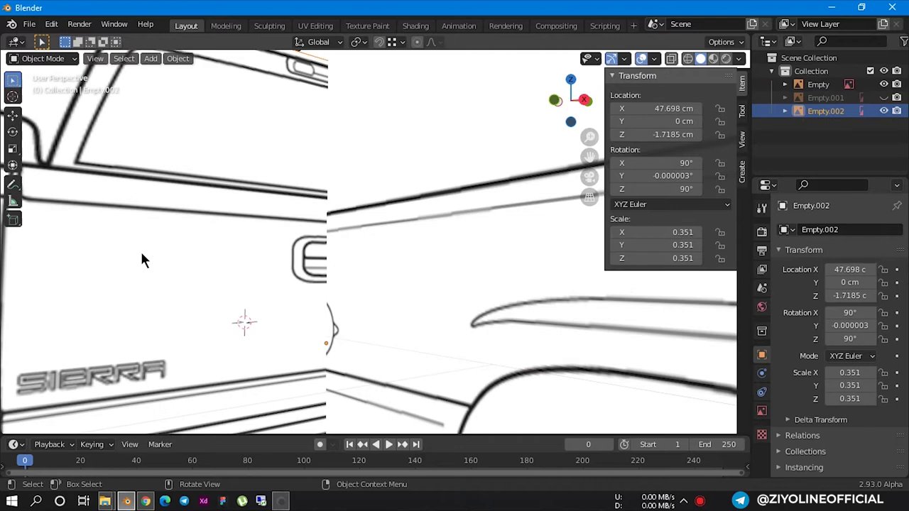
key(g)
key(z)
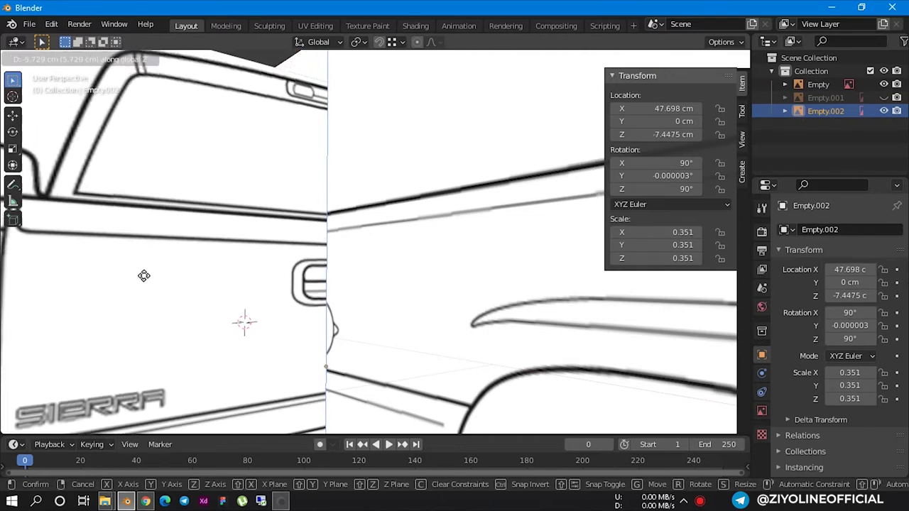
click(144, 274)
Enlarge the rear-view plane to 0.402 scale
scroll(234, 225, down, 5)
mouse_move(234, 226)
middle_down()
mouse_move(262, 282)
mouse_move(437, 238)
middle_up()
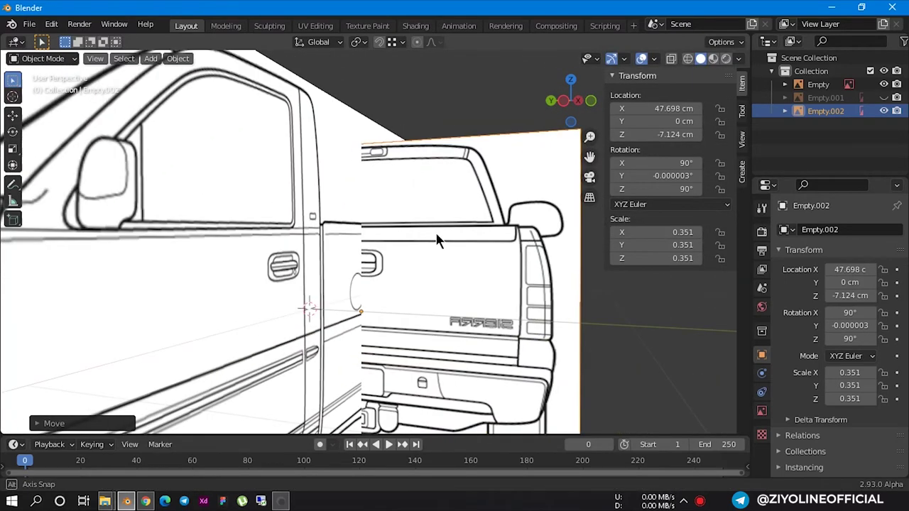
scroll(438, 239, down, 2)
click(418, 263)
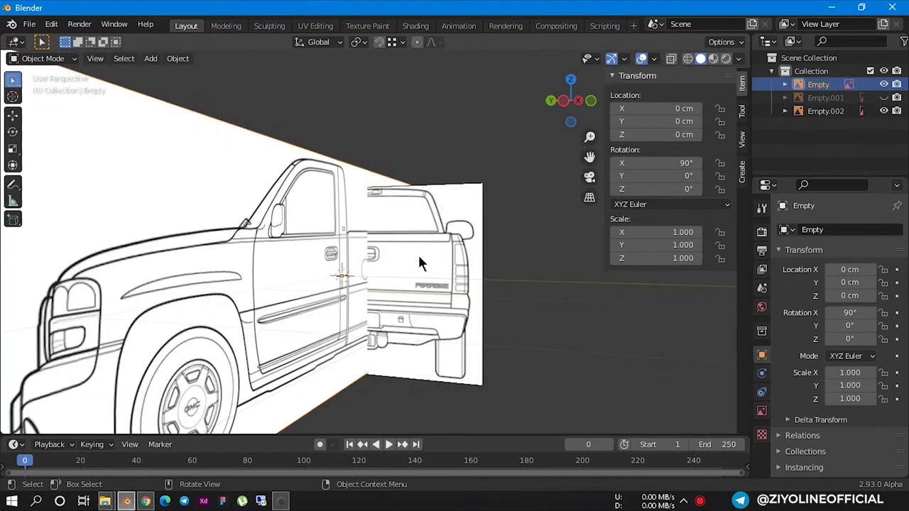
click(460, 273)
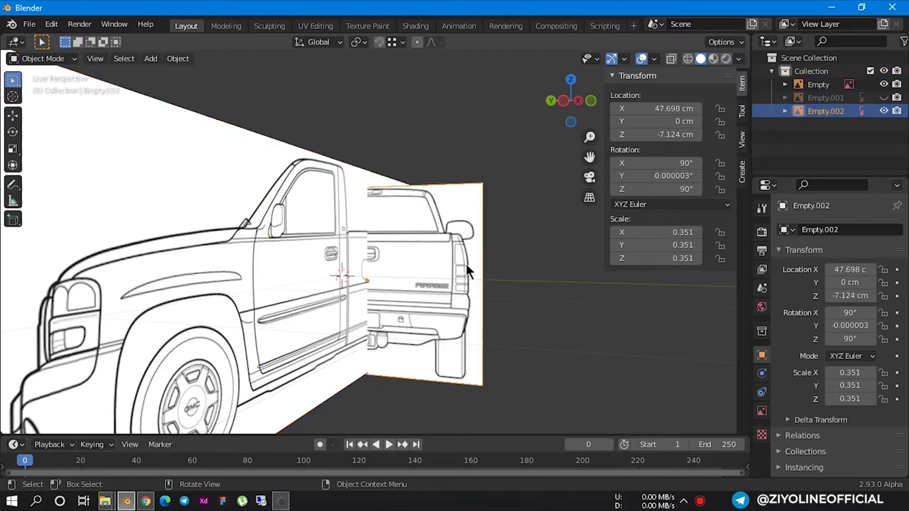
key(s)
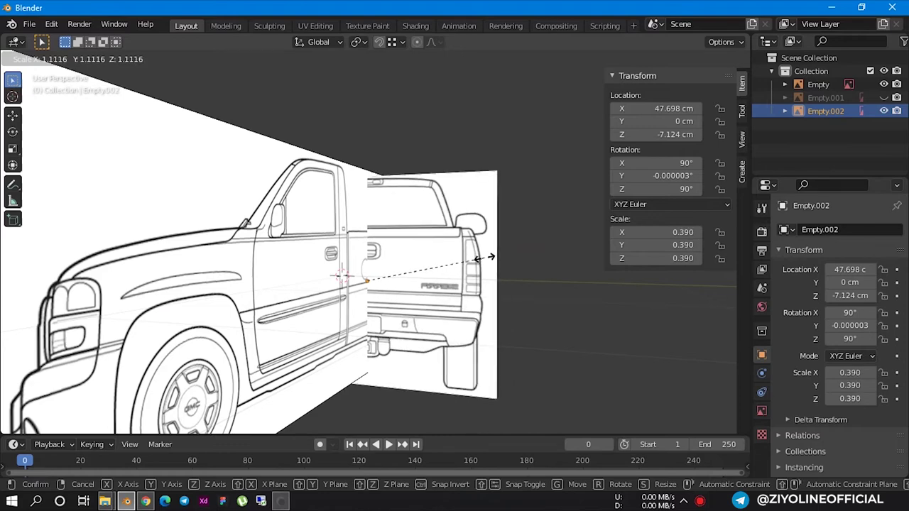
click(493, 258)
Shift the rear-view plane along X to -4.5257 cm
middle_drag(372, 248, 338, 255)
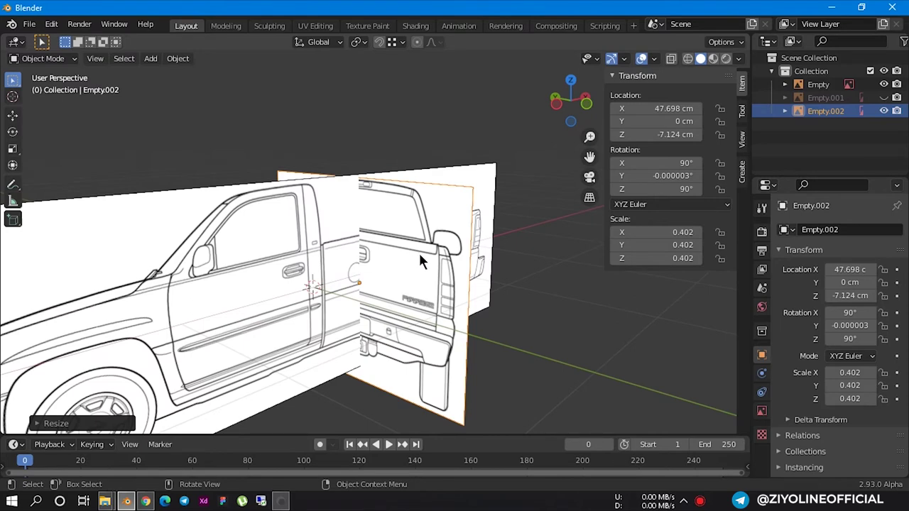
key(g)
key(x)
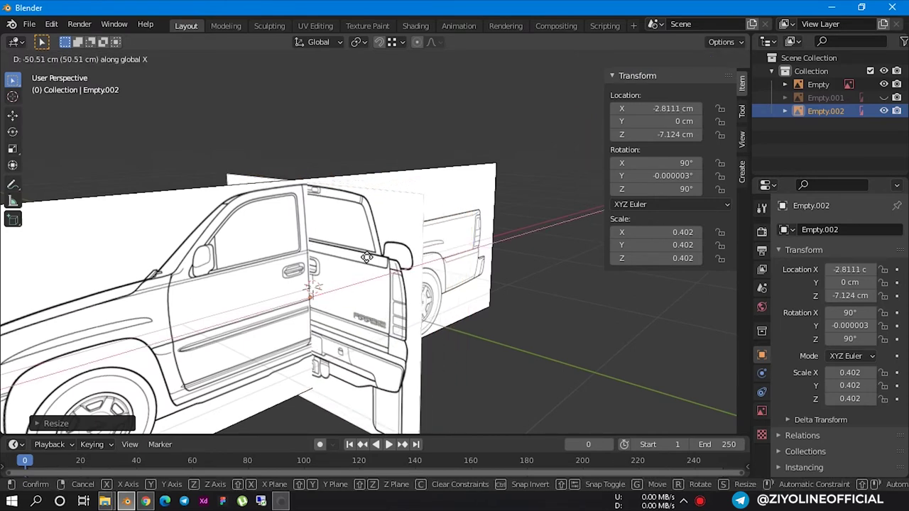
click(364, 257)
Orbit around the truck from rear, front and side quarters to check the planes' alignment
scroll(350, 255, up, 2)
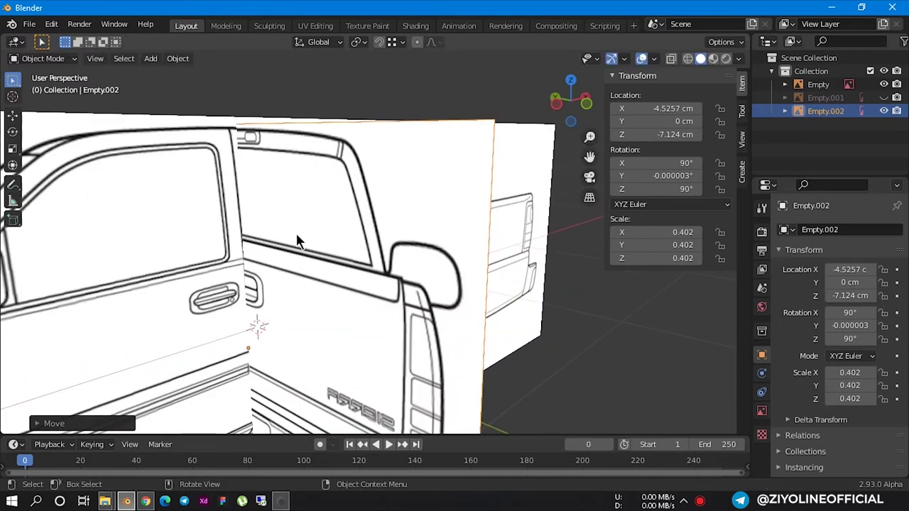
scroll(333, 241, up, 2)
scroll(325, 234, up, 2)
mouse_move(329, 241)
middle_down()
mouse_move(148, 232)
mouse_move(178, 207)
mouse_move(212, 209)
middle_up()
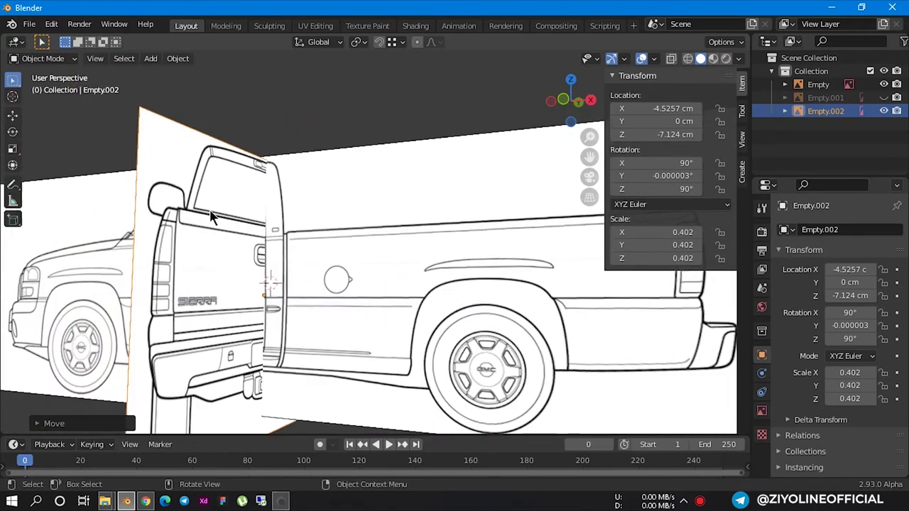
scroll(358, 257, down, 5)
mouse_move(358, 257)
middle_down()
mouse_move(414, 264)
mouse_move(417, 229)
mouse_move(402, 239)
mouse_move(398, 263)
middle_up()
scroll(426, 249, up, 3)
scroll(432, 241, down, 3)
mouse_move(506, 194)
middle_down()
mouse_move(582, 222)
mouse_move(568, 209)
mouse_move(435, 220)
mouse_move(402, 211)
mouse_move(400, 197)
mouse_move(410, 204)
mouse_move(360, 215)
mouse_move(304, 209)
mouse_move(357, 265)
middle_up()
scroll(369, 284, up, 3)
middle_drag(378, 304, 236, 294)
click(236, 294)
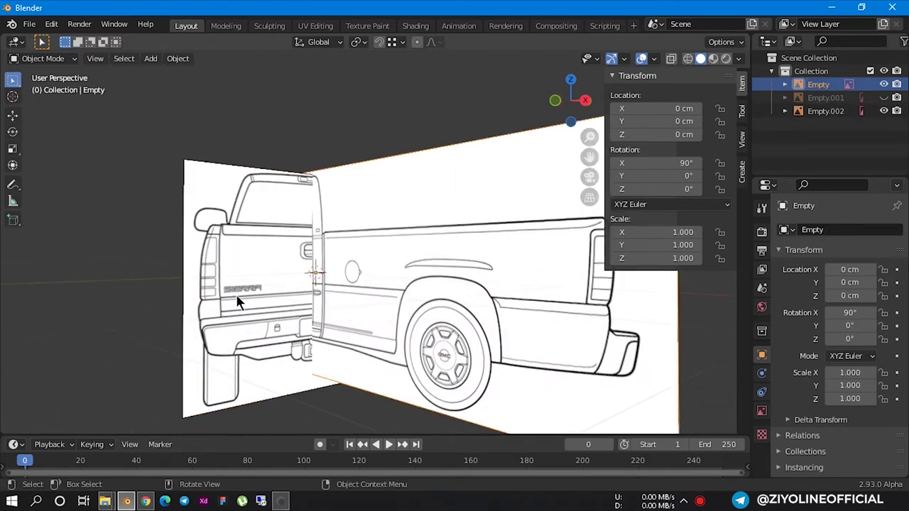
Shrink the rear-view blueprint plane to 0.381 scale
click(185, 275)
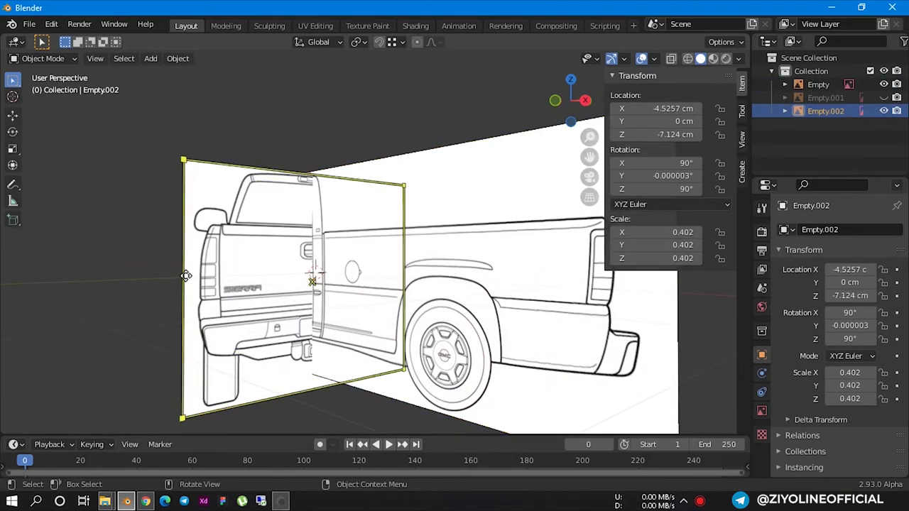
key(s)
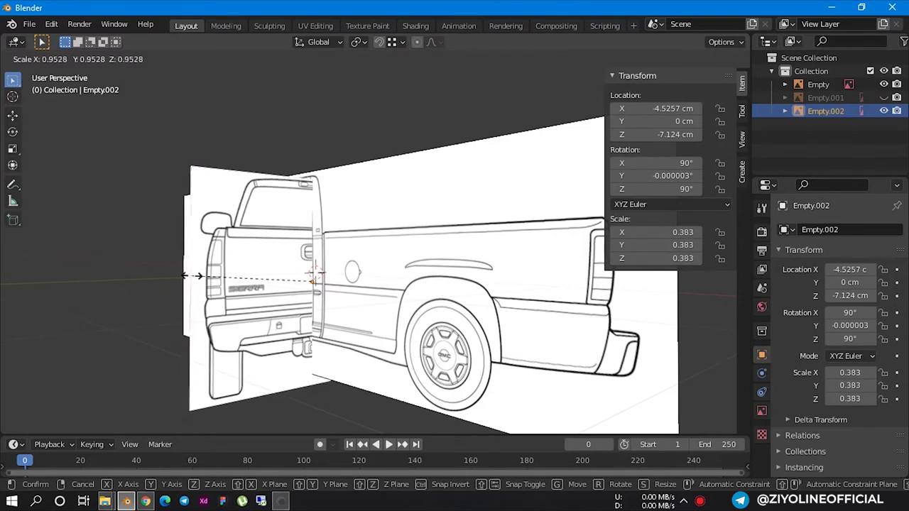
click(225, 258)
mouse_move(216, 260)
middle_down()
mouse_move(442, 283)
mouse_move(455, 276)
middle_up()
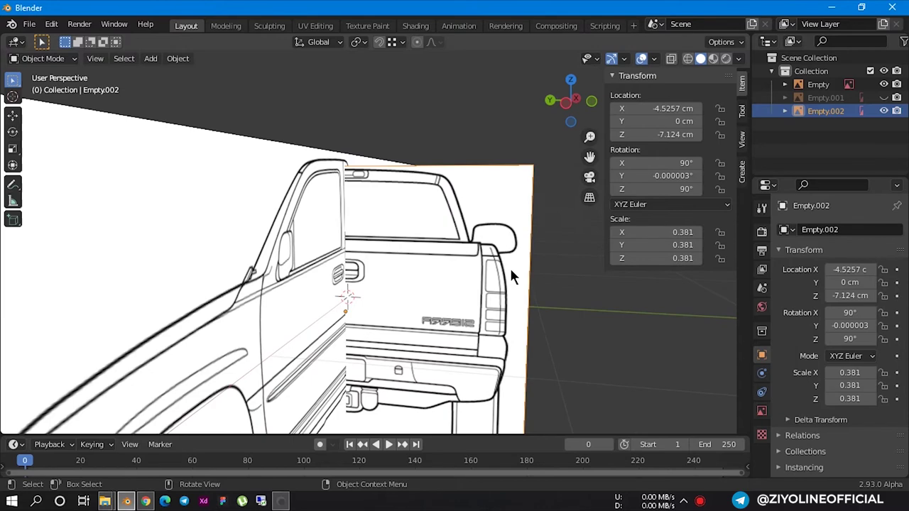
Raise the rear-view plane along Z to -2.2722 cm
key(g)
key(x)
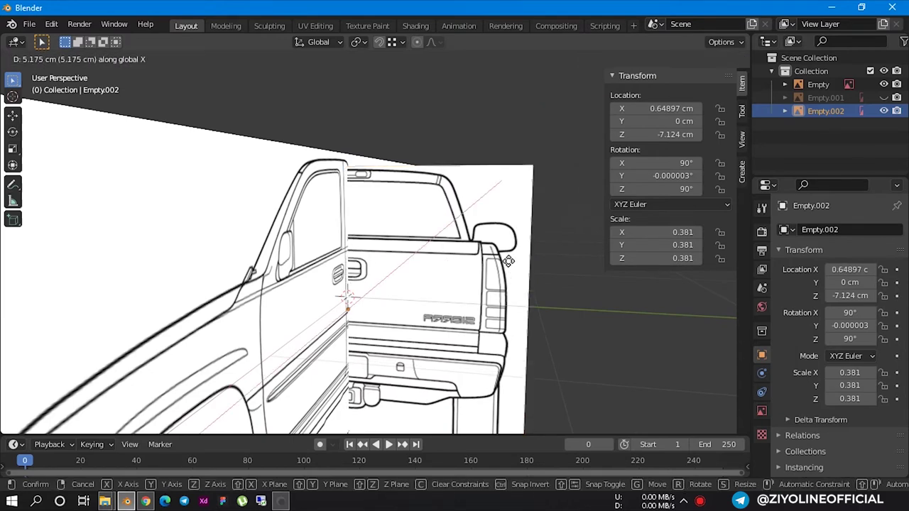
key(Escape)
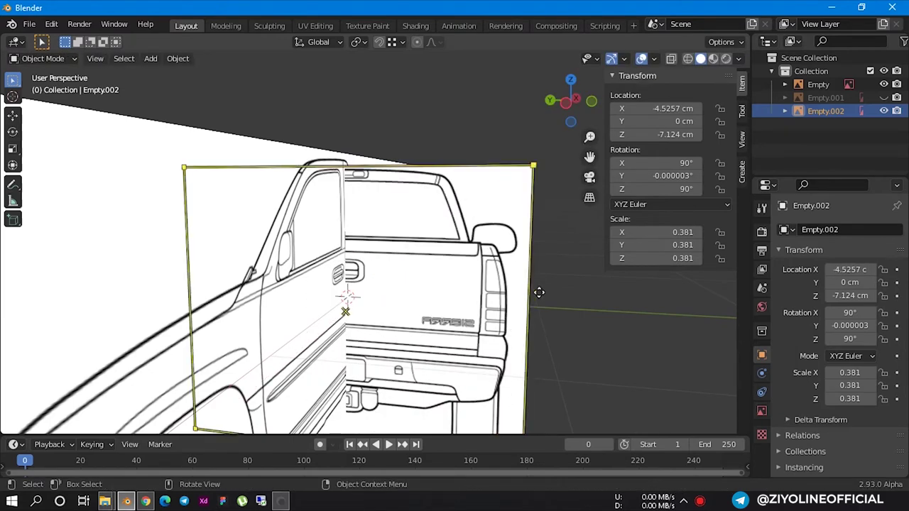
key(g)
key(z)
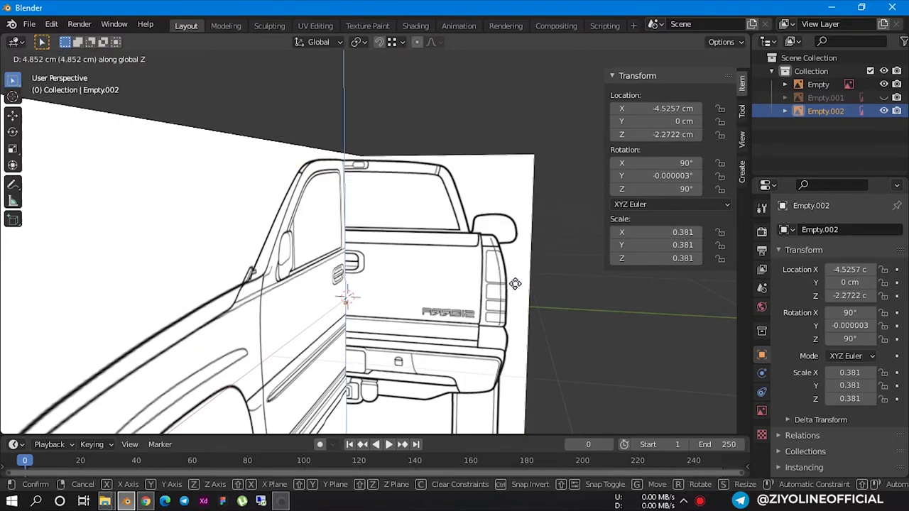
click(514, 284)
Orbit to a side view of the truck and reselect the rear-view blueprint plane
scroll(517, 291, down, 4)
mouse_move(519, 298)
middle_down()
mouse_move(339, 284)
mouse_move(335, 237)
mouse_move(337, 271)
mouse_move(381, 249)
mouse_move(320, 256)
middle_up()
scroll(337, 240, up, 3)
scroll(291, 250, up, 3)
click(151, 242)
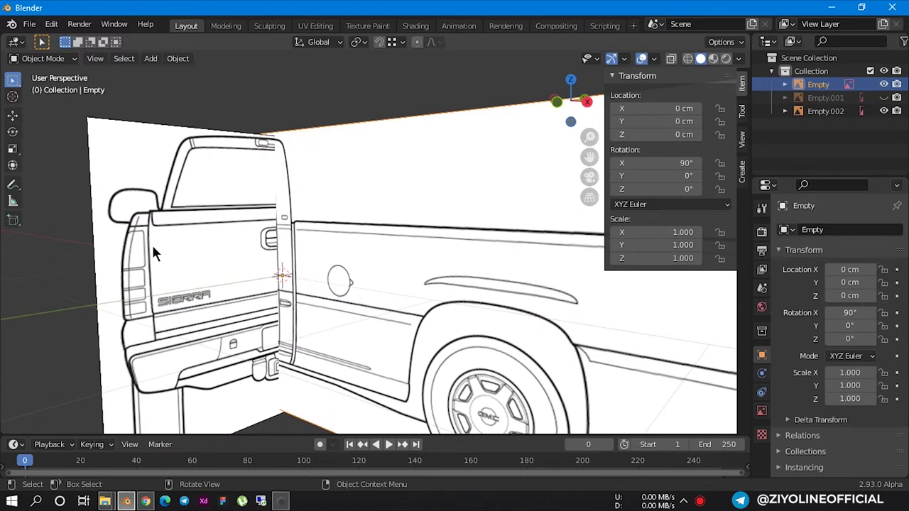
scroll(151, 243, down, 2)
click(203, 396)
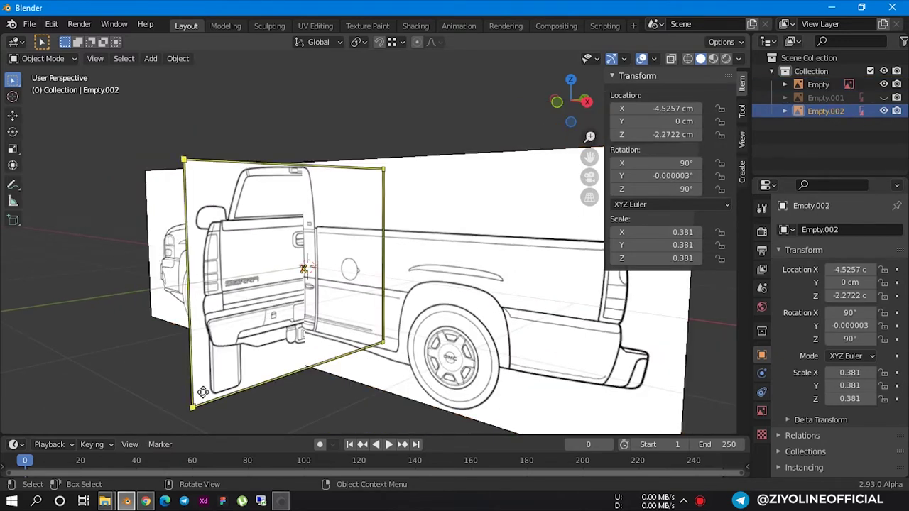
Slide the rear-view blueprint plane along X, then shrink it to 0.311
key(g)
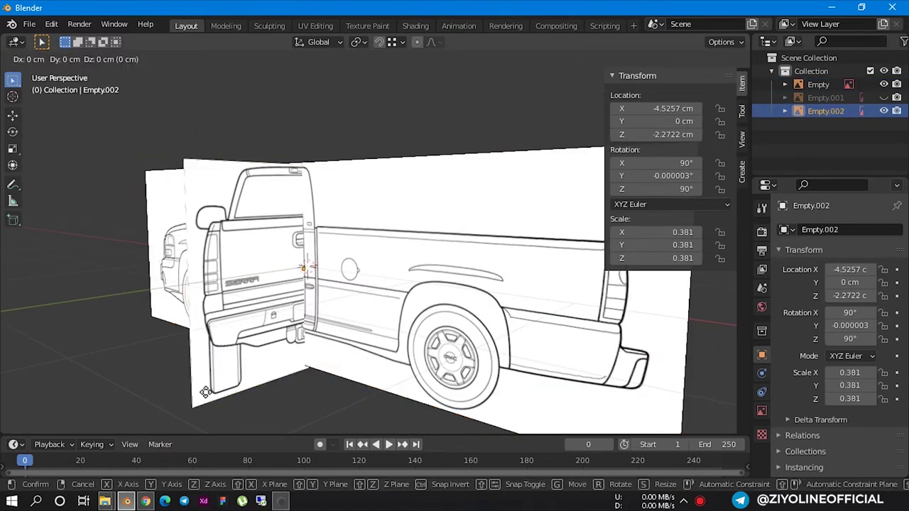
key(x)
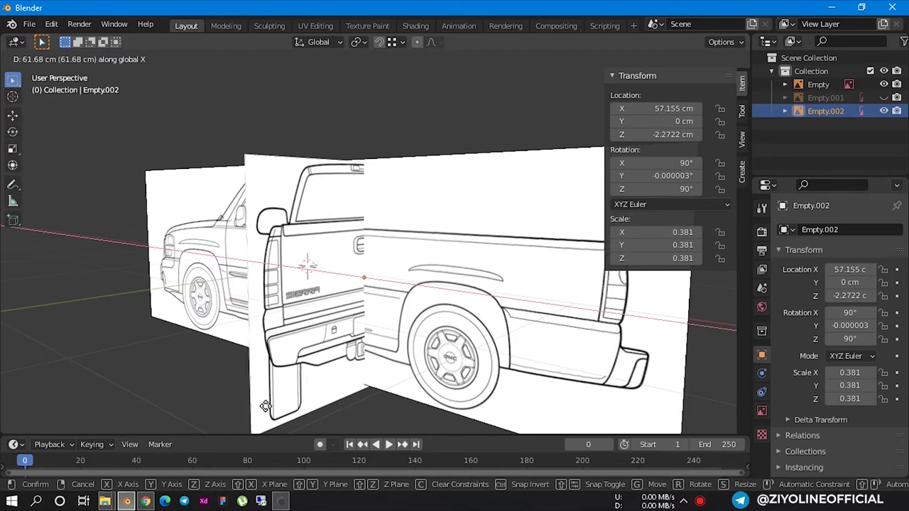
click(263, 405)
click(269, 362)
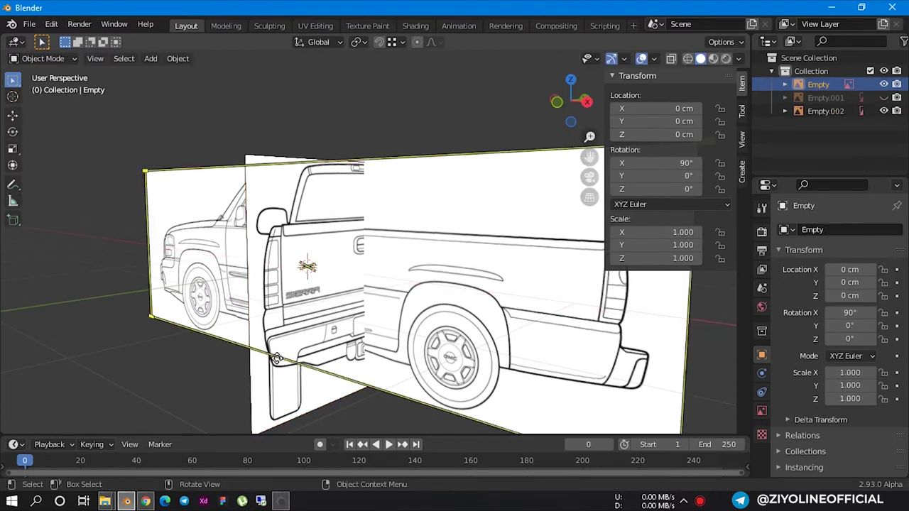
click(260, 392)
key(s)
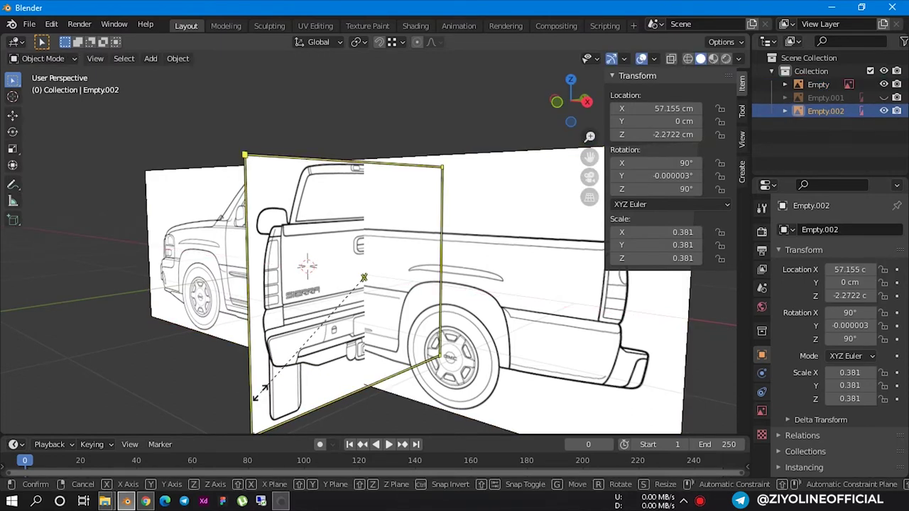
click(305, 392)
Stretch the rear-view blueprint plane vertically along Z
middle_drag(305, 391, 468, 383)
scroll(355, 389, down, 3)
scroll(403, 291, up, 4)
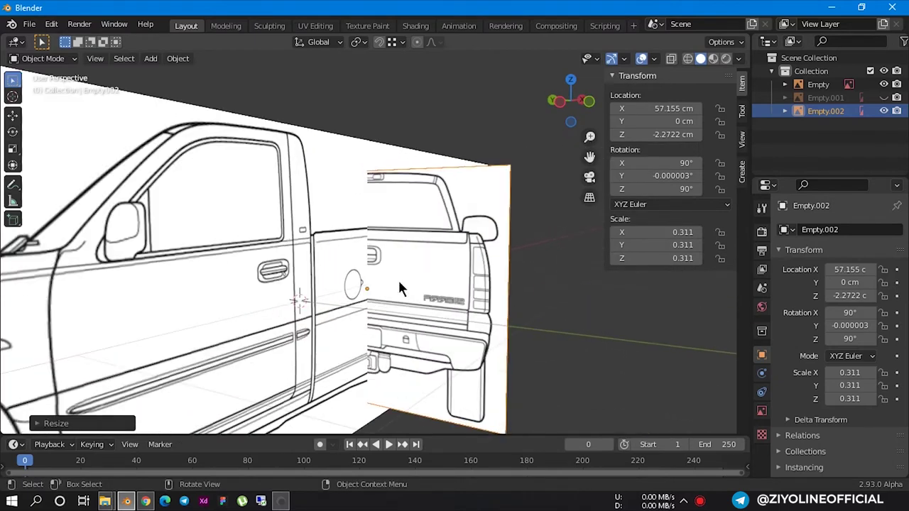
scroll(396, 330, down, 3)
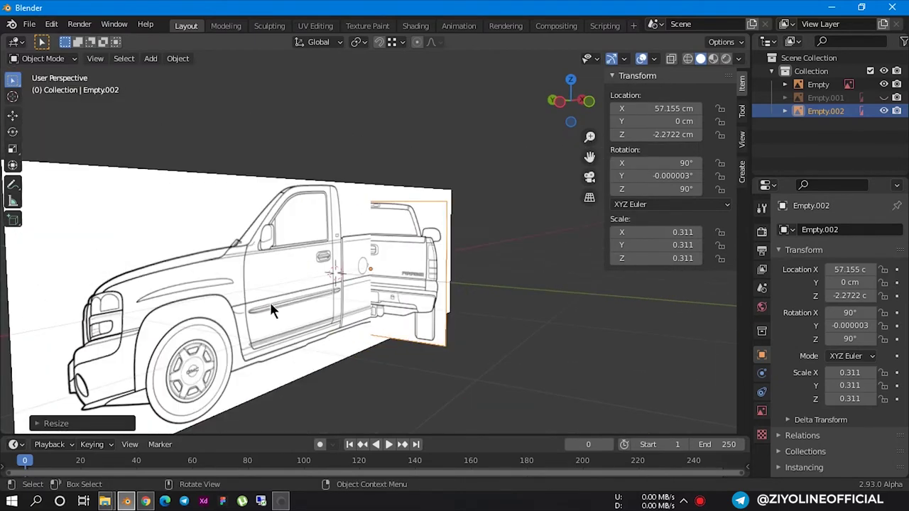
scroll(369, 344, down, 3)
mouse_move(369, 345)
alt+middle_down()
mouse_move(135, 346)
mouse_move(189, 340)
mouse_move(142, 337)
mouse_move(211, 357)
mouse_move(312, 362)
mouse_move(393, 350)
mouse_move(406, 264)
alt+middle_up()
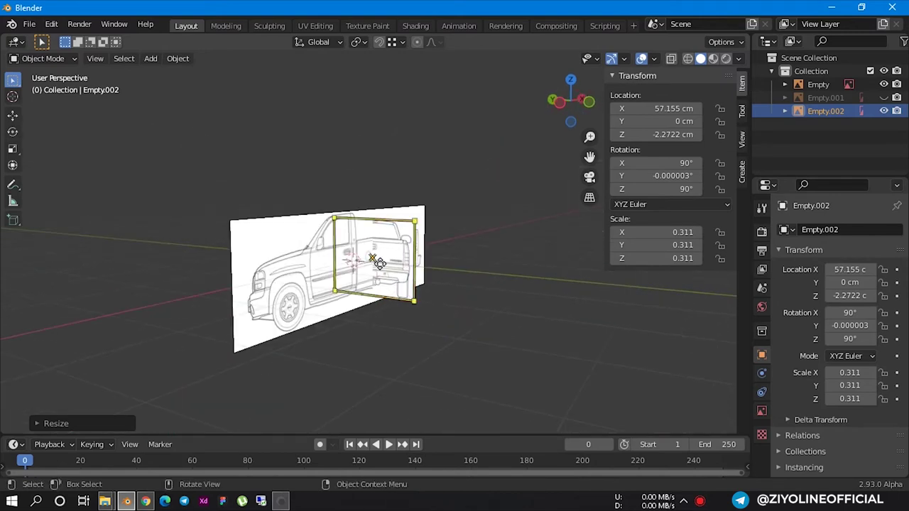
scroll(406, 263, up, 4)
click(445, 264)
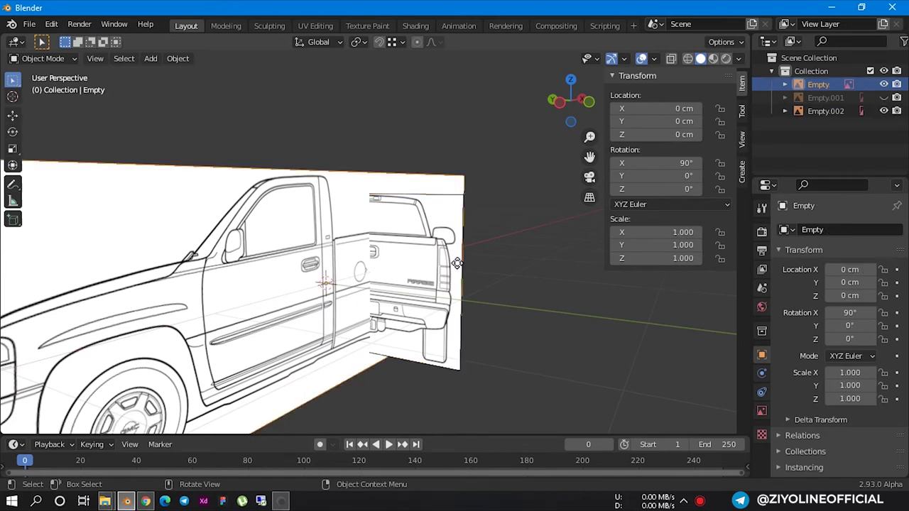
click(461, 369)
click(446, 363)
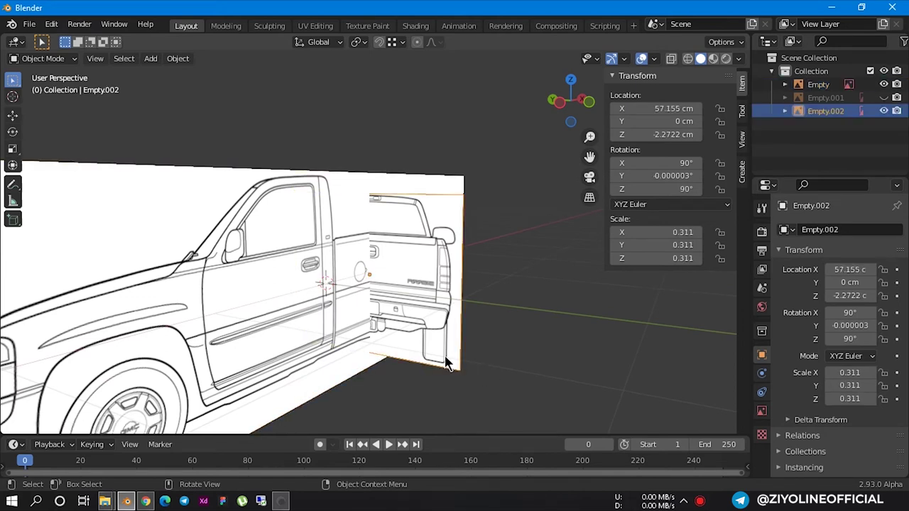
key(s)
key(z)
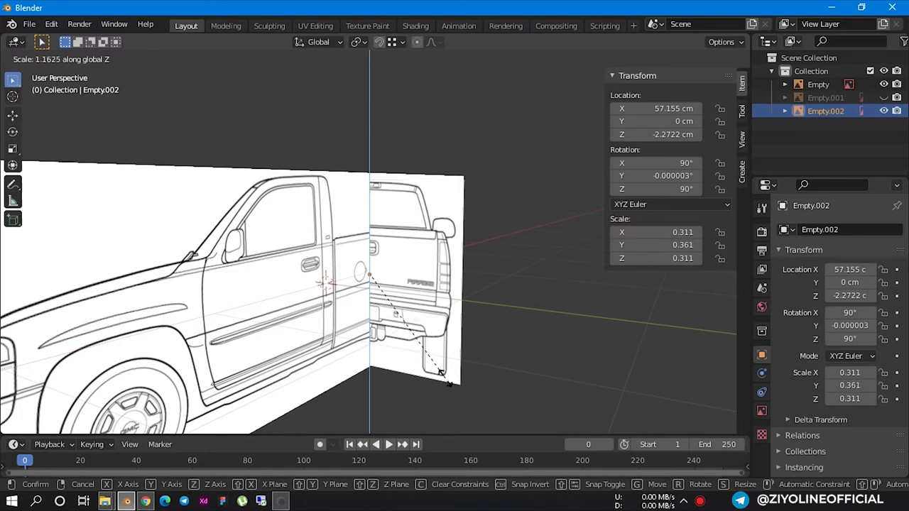
click(444, 379)
Rescale the rear-view blueprint plane until it settles at 0.364
mouse_move(445, 378)
middle_down()
mouse_move(241, 367)
mouse_move(356, 278)
middle_up()
scroll(347, 262, up, 3)
click(280, 254)
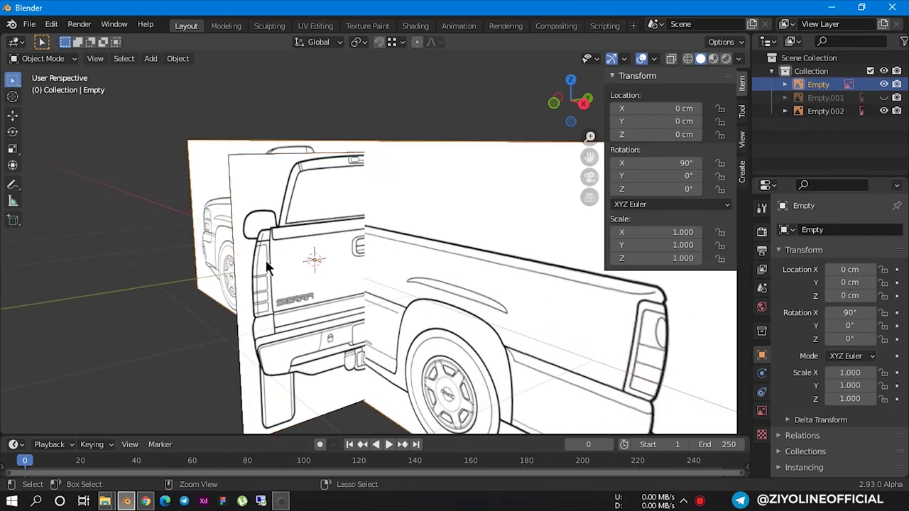
click(266, 261)
mouse_move(267, 270)
middle_down()
mouse_move(323, 267)
mouse_move(313, 277)
middle_up()
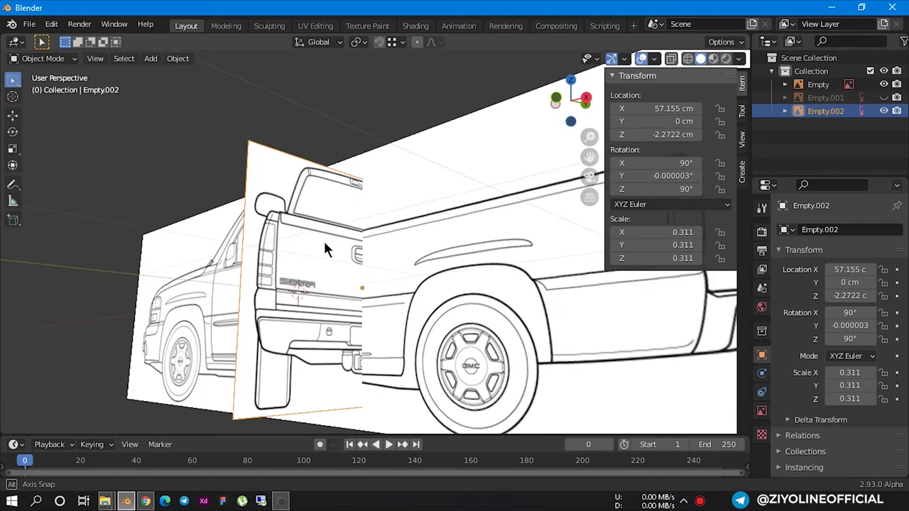
click(312, 277)
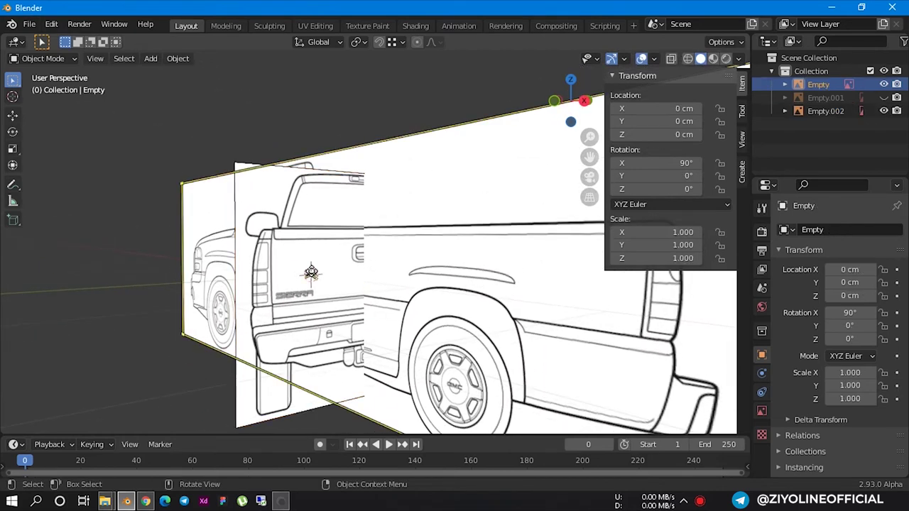
click(254, 287)
key(s)
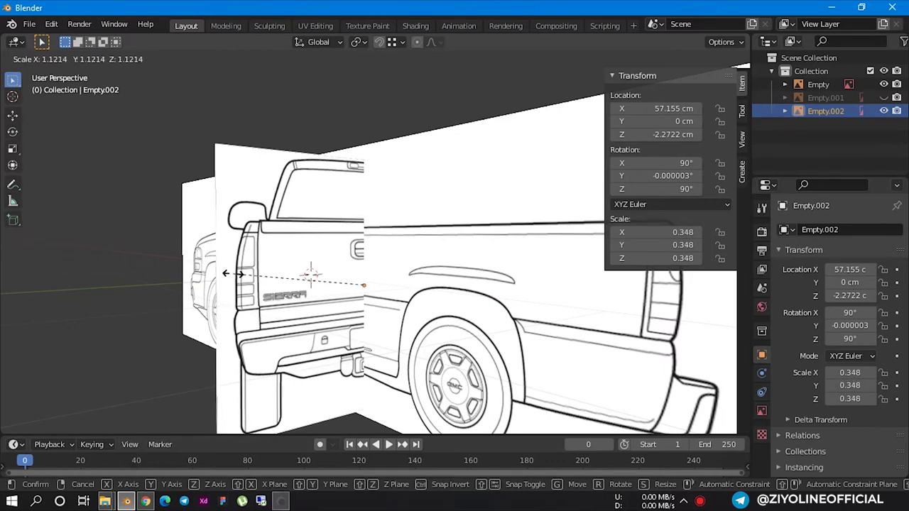
click(245, 278)
mouse_move(289, 312)
middle_down()
mouse_move(419, 328)
mouse_move(447, 300)
mouse_move(469, 308)
middle_up()
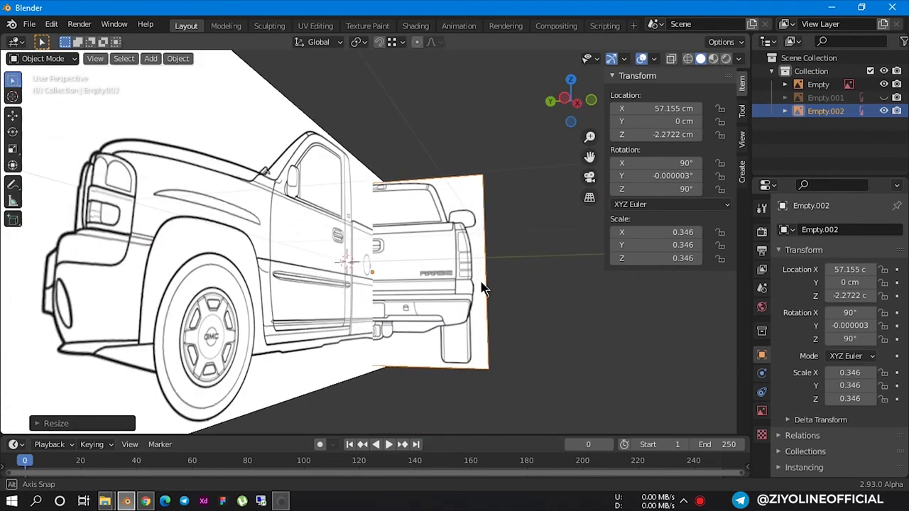
click(441, 295)
click(477, 302)
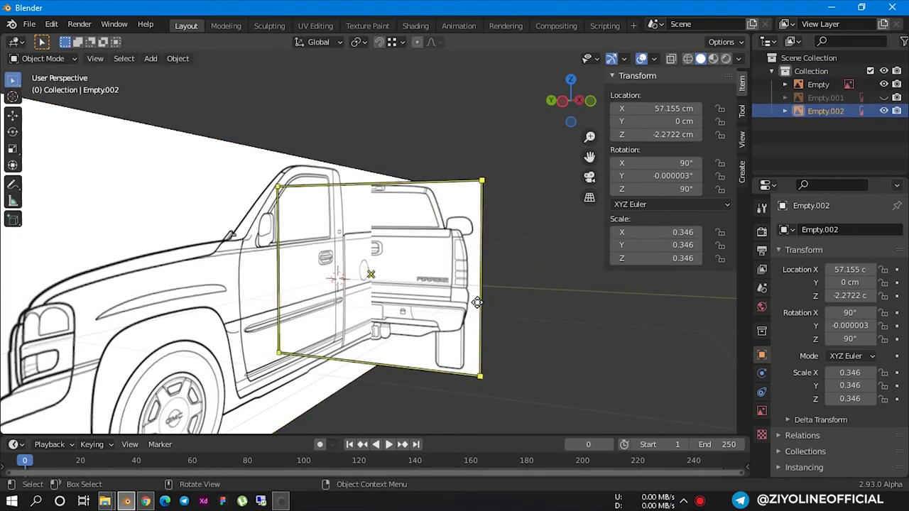
key(s)
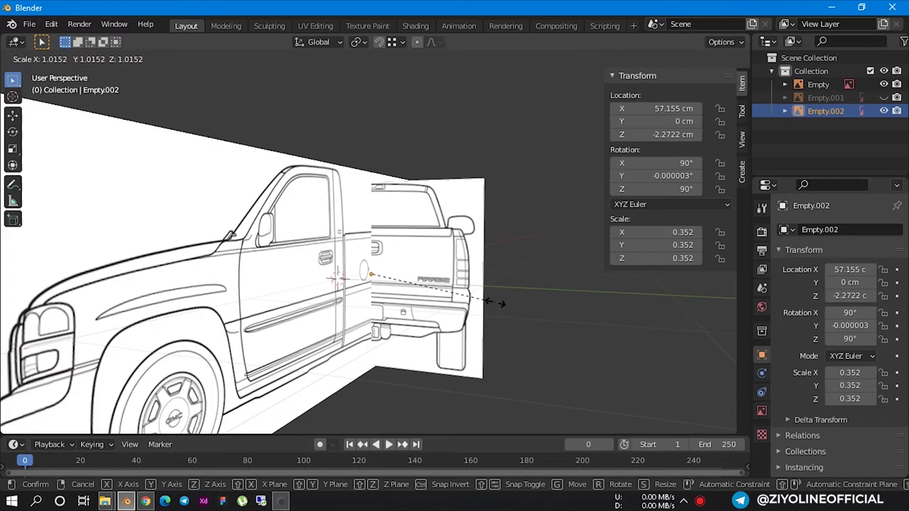
click(532, 308)
Lower the rear-view plane to Z -7.32 cm and hide the transform sidebar
scroll(447, 264, up, 3)
scroll(448, 264, up, 2)
mouse_move(448, 264)
middle_down()
mouse_move(413, 278)
mouse_move(267, 293)
mouse_move(220, 284)
mouse_move(301, 296)
middle_up()
click(266, 294)
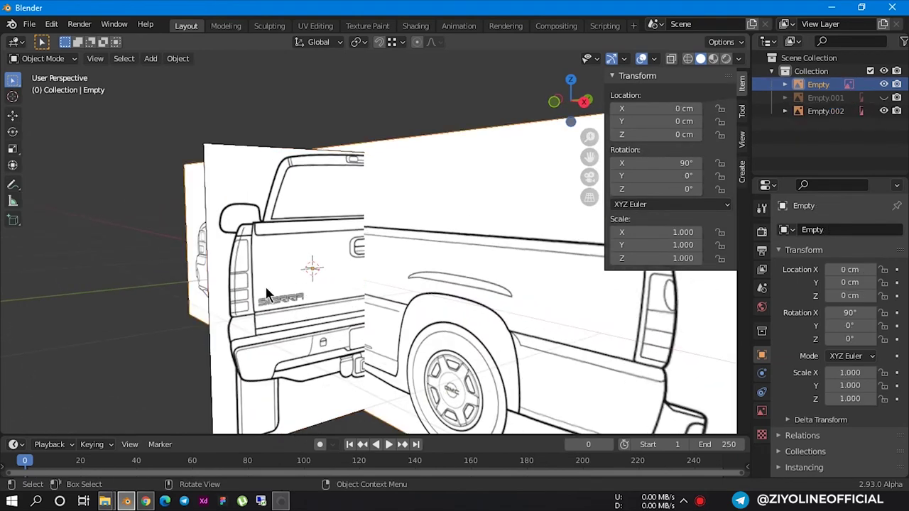
click(229, 293)
key(g)
key(z)
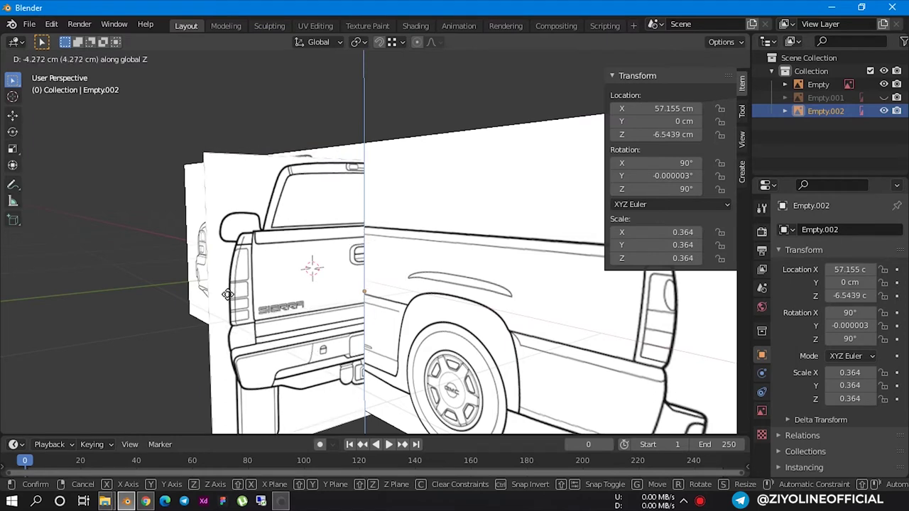
click(229, 302)
scroll(229, 303, down, 4)
mouse_move(328, 316)
middle_down()
mouse_move(518, 306)
mouse_move(464, 276)
mouse_move(437, 301)
mouse_move(396, 234)
mouse_move(301, 257)
mouse_move(324, 203)
mouse_move(351, 358)
mouse_move(378, 369)
middle_up()
scroll(387, 237, up, 3)
scroll(368, 234, down, 4)
scroll(352, 363, down, 3)
scroll(389, 371, down, 2)
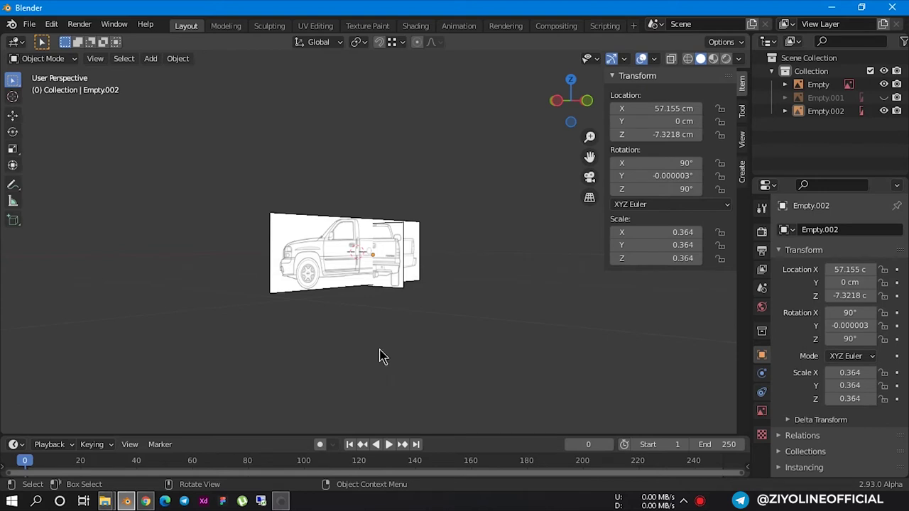
key(n)
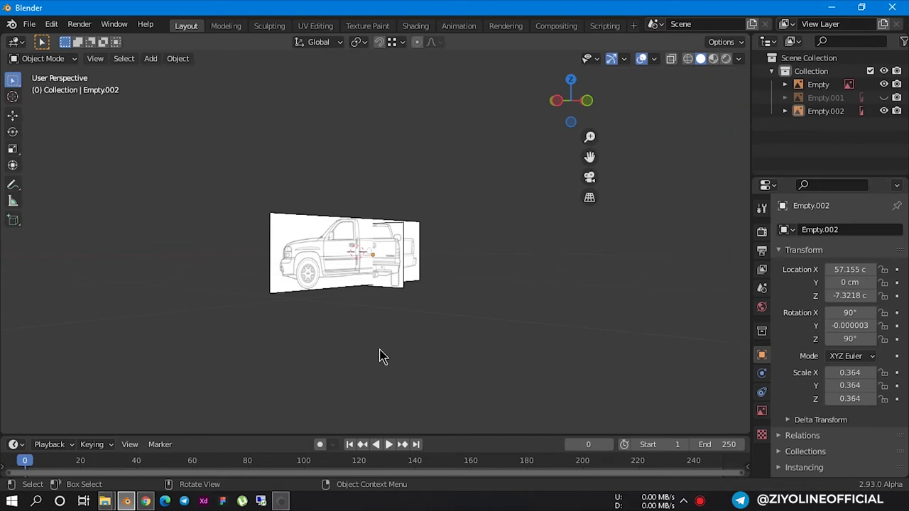
Use Show Hidden Objects to reveal the front-view plane Empty.001 beside the other two blueprints
right_click(145, 178)
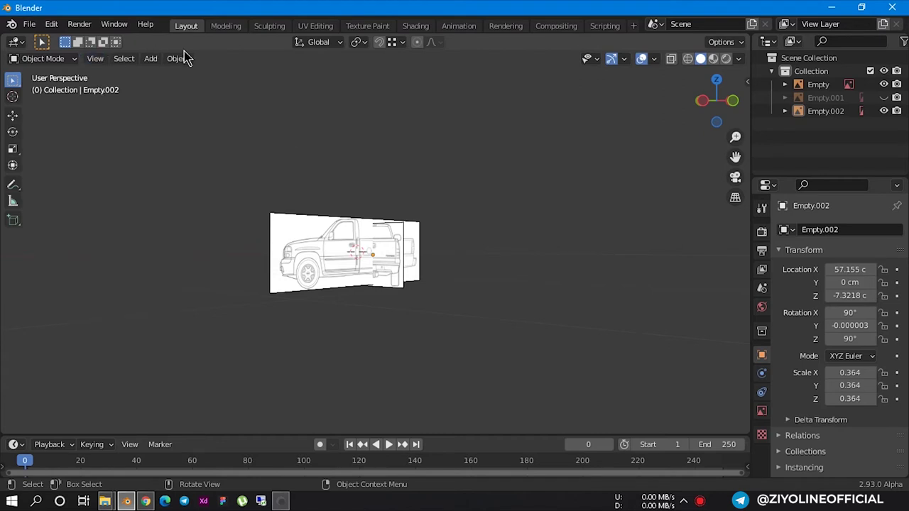
click(178, 59)
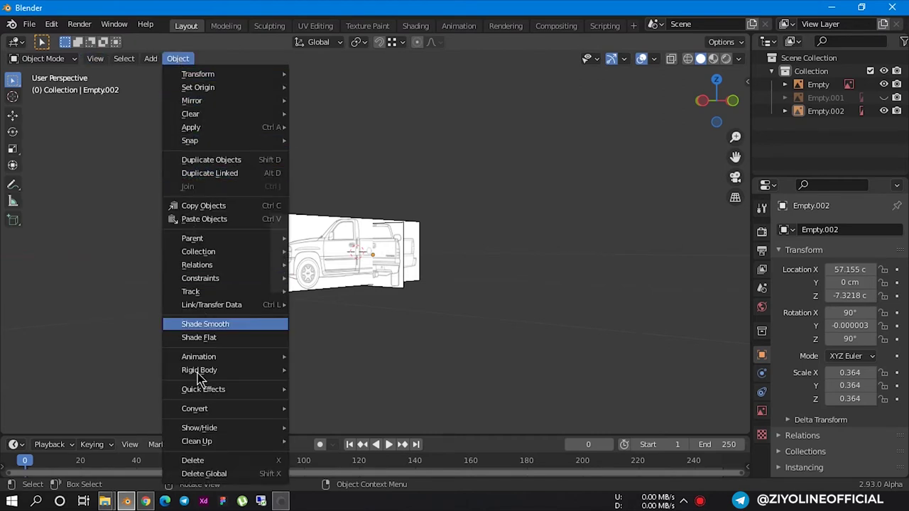
click(181, 344)
click(178, 60)
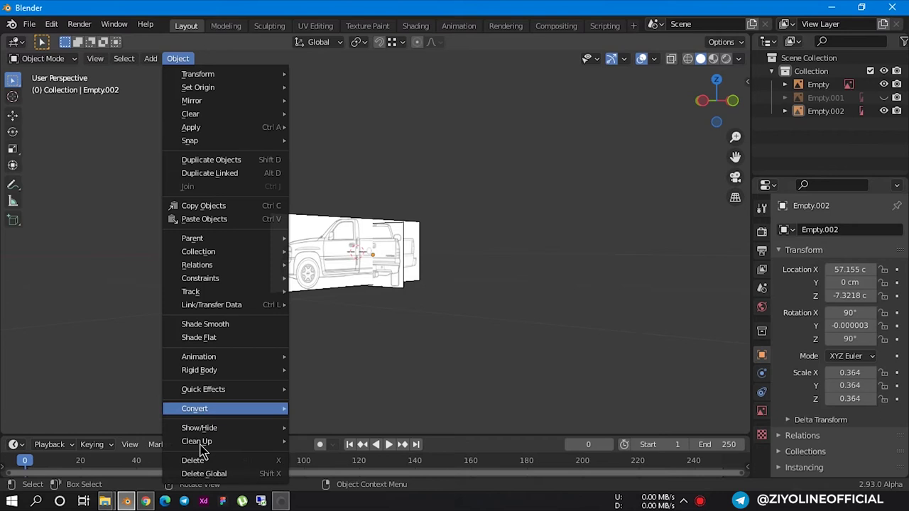
mouse_move(199, 427)
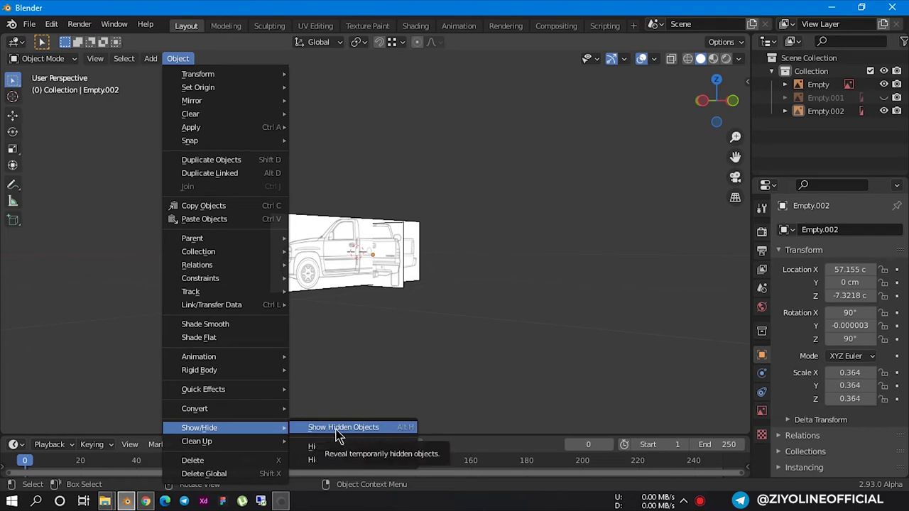
click(339, 428)
mouse_move(367, 336)
middle_down()
mouse_move(268, 343)
mouse_move(345, 243)
middle_up()
scroll(352, 237, up, 5)
key(alt+a)
mouse_move(277, 279)
middle_down()
mouse_move(320, 209)
mouse_move(334, 213)
mouse_move(146, 215)
mouse_move(102, 205)
middle_up()
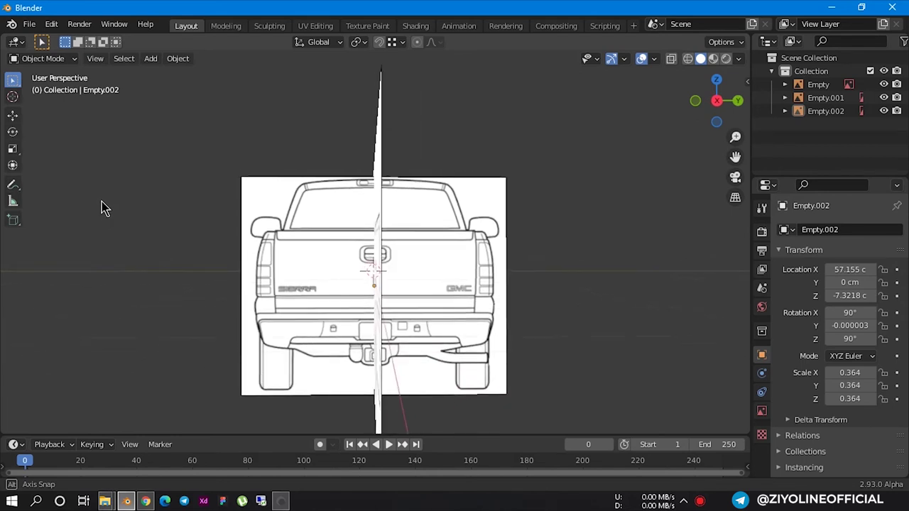
click(717, 101)
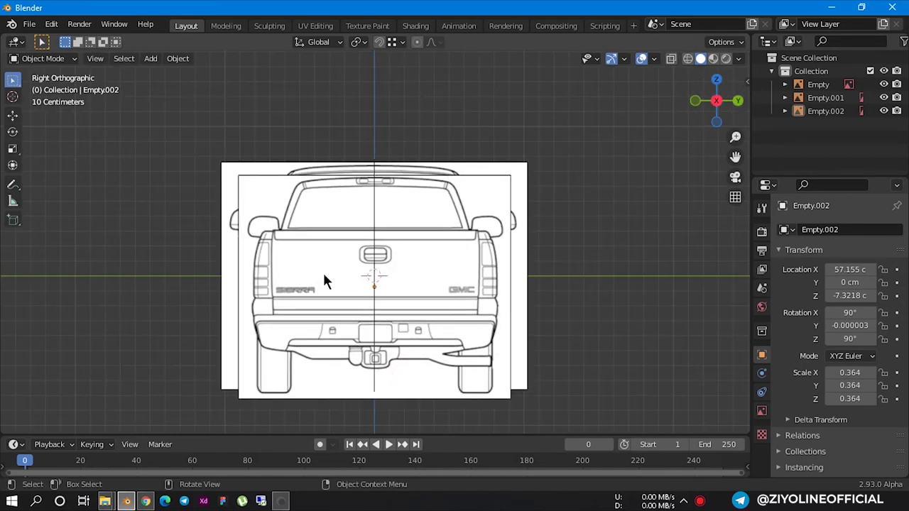
Scale the rear-view plane Empty.002 up to 0.394, then view the truck from the side
click(280, 264)
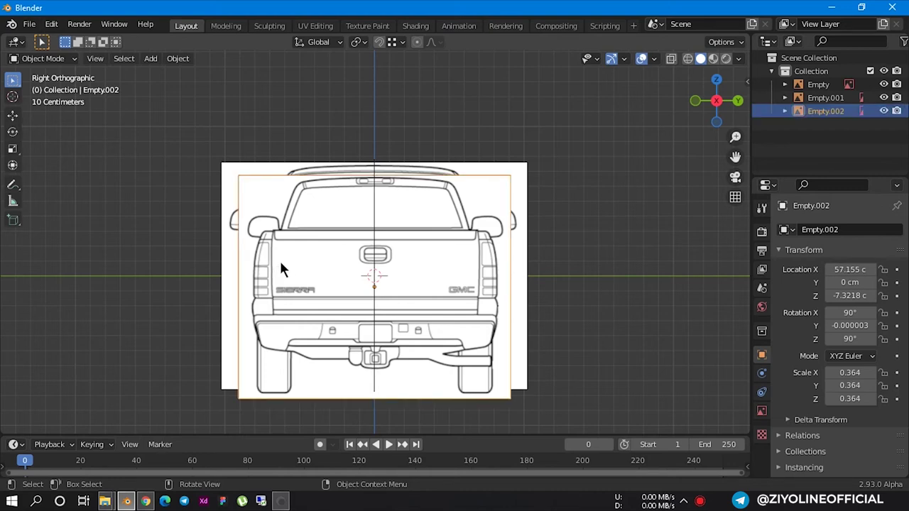
key(s)
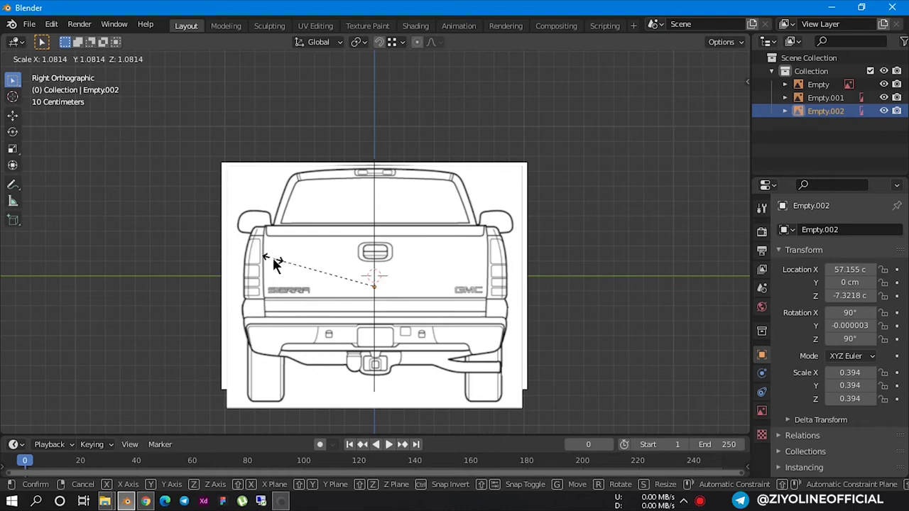
click(273, 260)
mouse_move(316, 275)
middle_down()
mouse_move(503, 296)
mouse_move(390, 294)
mouse_move(377, 280)
mouse_move(349, 289)
mouse_move(529, 301)
middle_up()
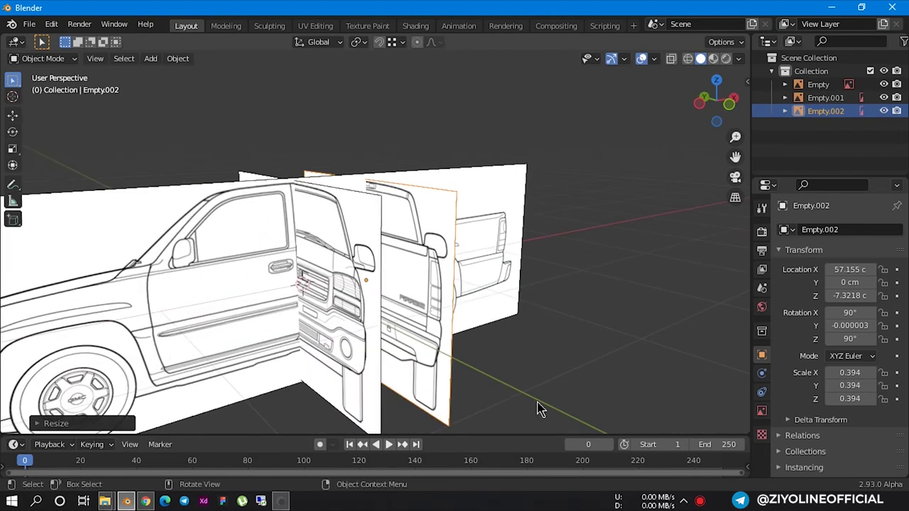
click(516, 395)
mouse_move(479, 373)
middle_down()
mouse_move(561, 337)
mouse_move(639, 142)
middle_up()
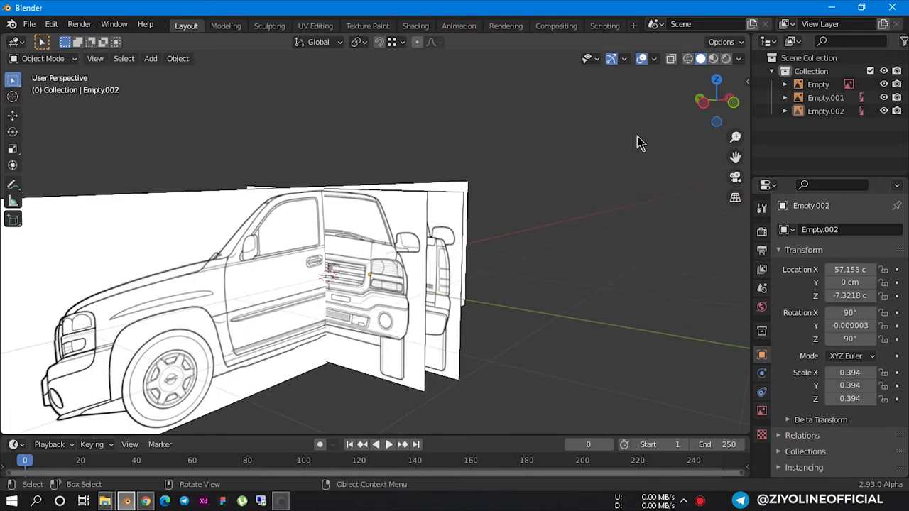
click(732, 104)
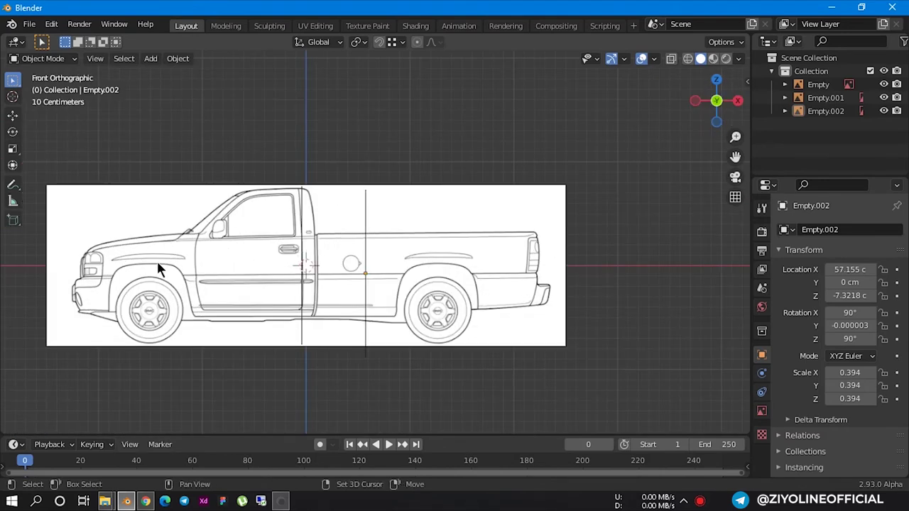
key(shift+a)
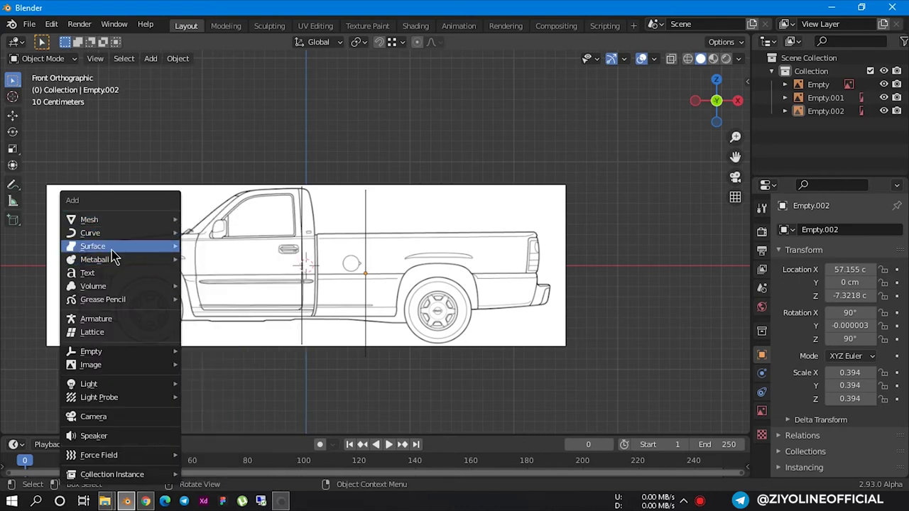
mouse_move(89, 219)
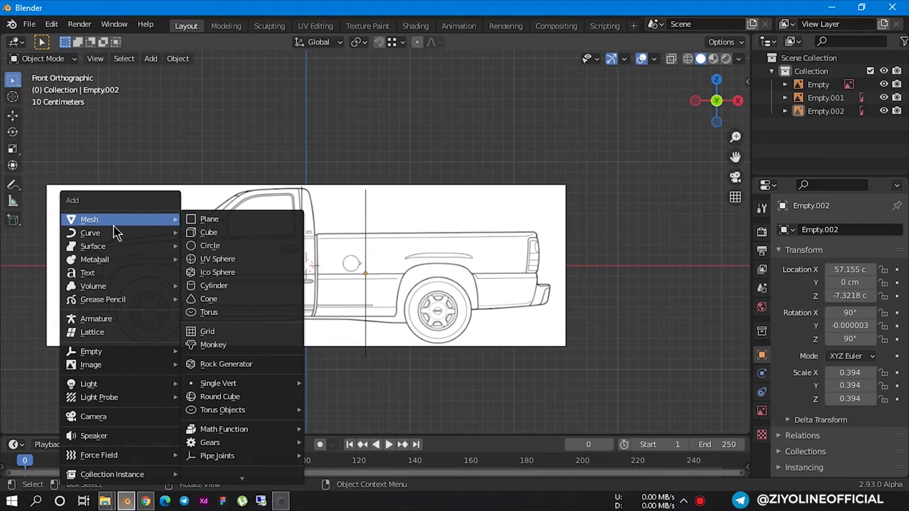
Add a plane mesh, shrink it, and rotate it 90° about X to stand upright
click(209, 220)
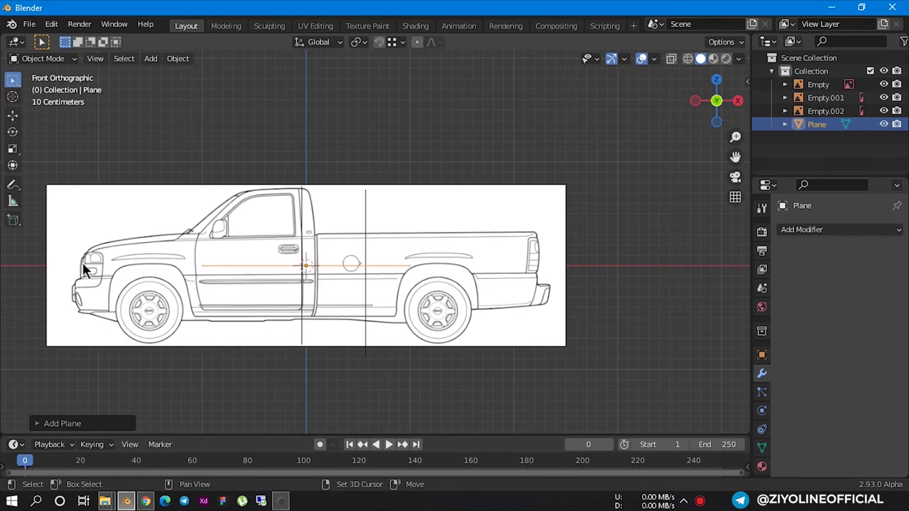
middle_drag(316, 273, 243, 341)
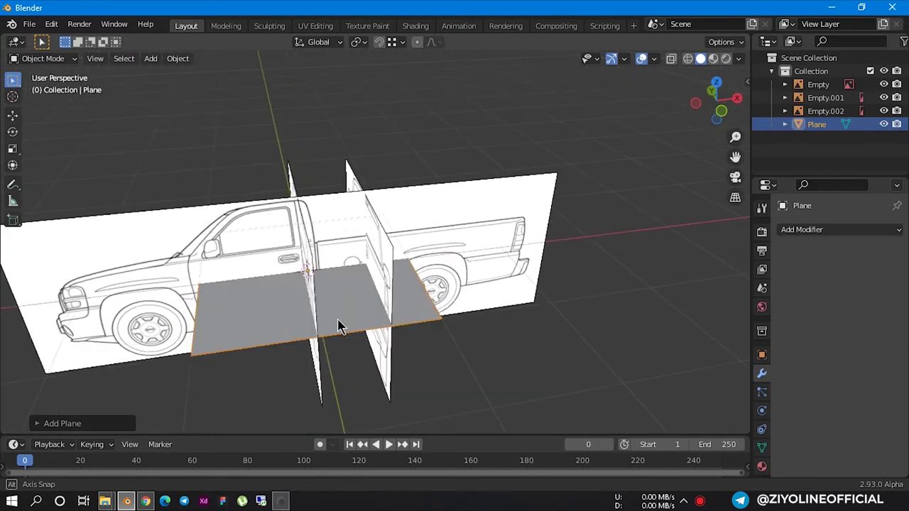
click(243, 341)
click(244, 357)
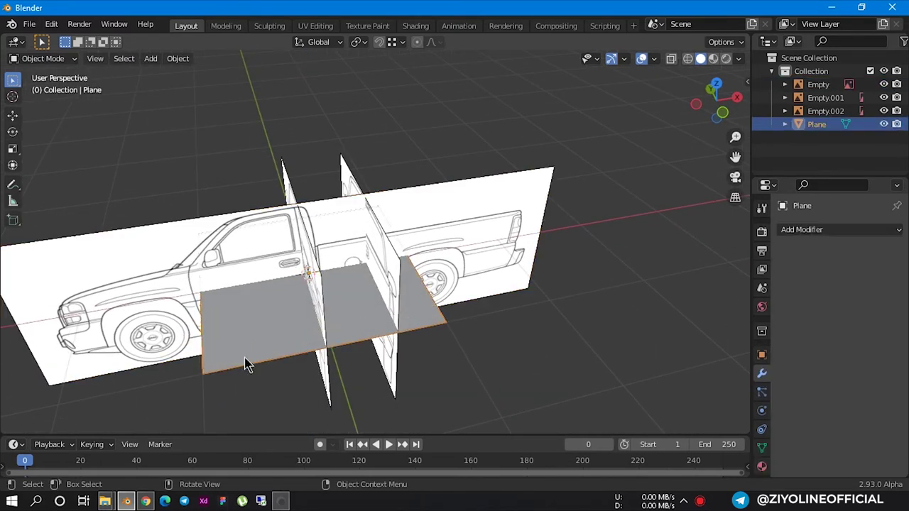
key(s)
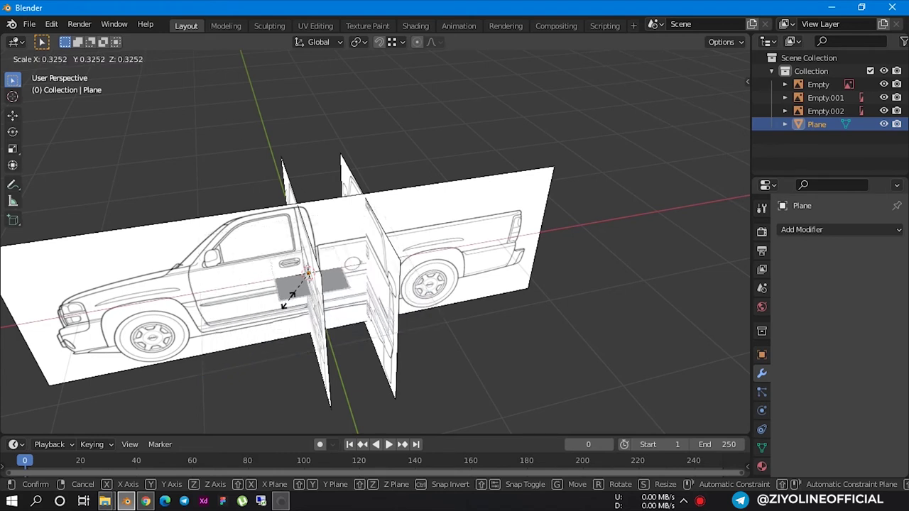
click(281, 310)
key(r)
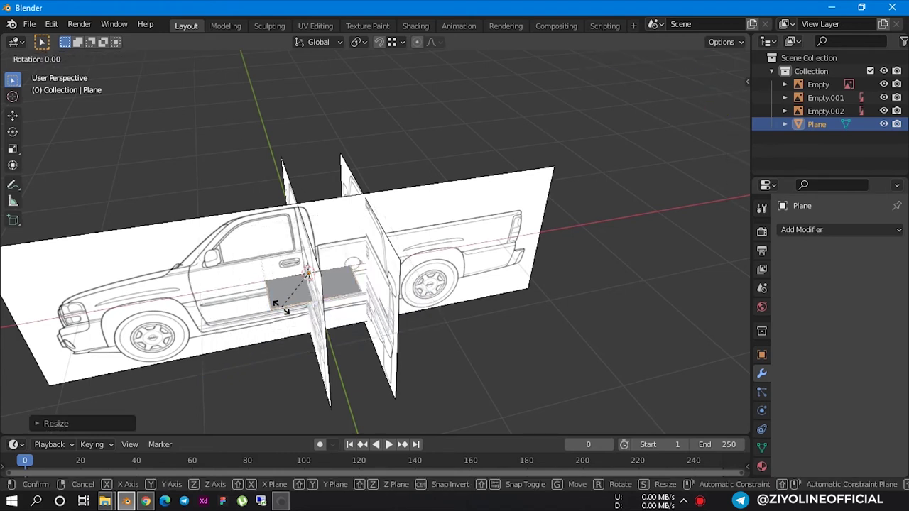
key(x)
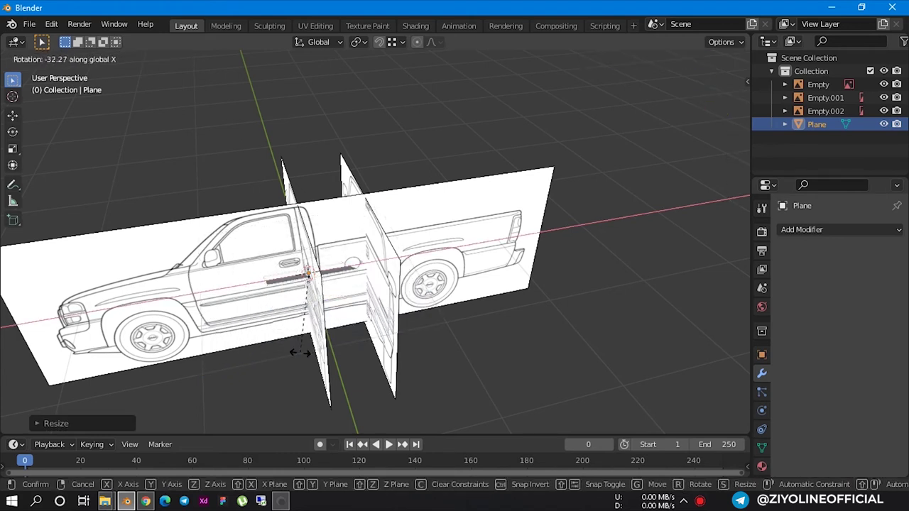
text(90)
key(Return)
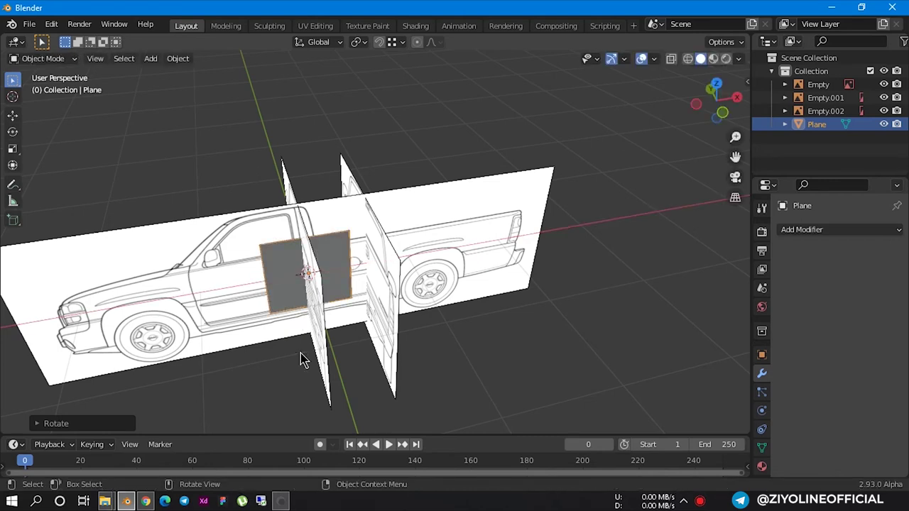
In side view, place the plane over the front door, shrink it slightly, and enter Edit Mode
middle_drag(359, 280, 452, 213)
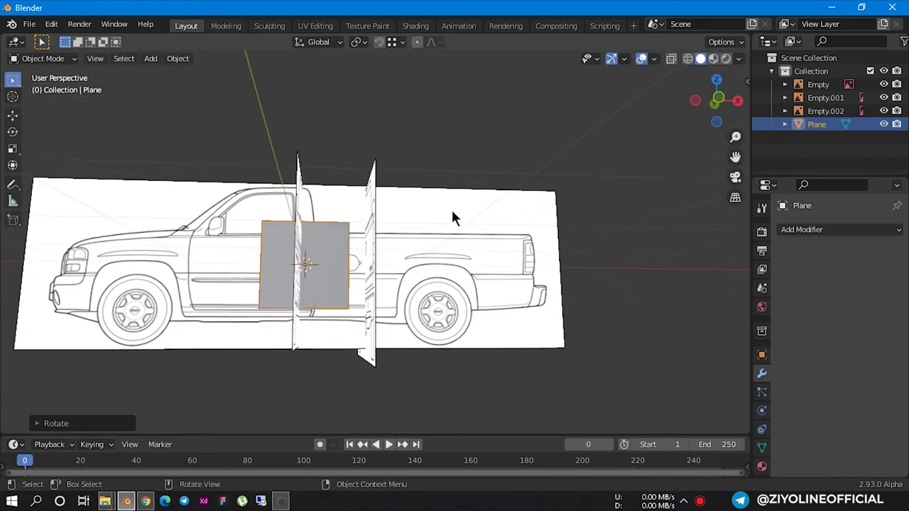
click(719, 100)
scroll(277, 263, up, 3)
middle_drag(277, 263, 298, 263)
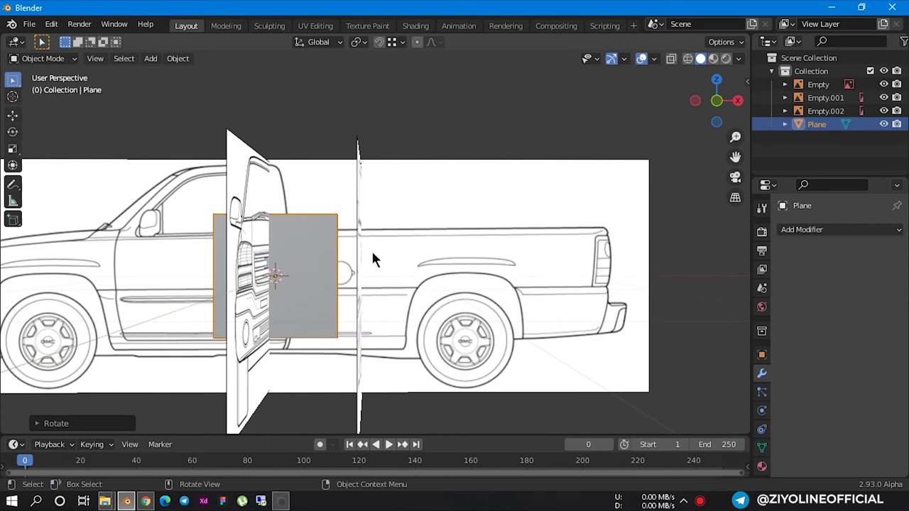
drag(719, 107, 702, 137)
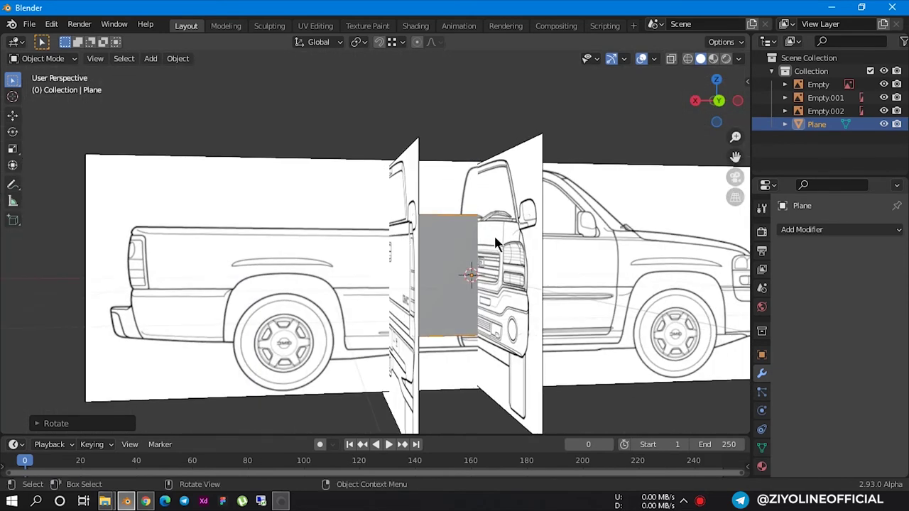
click(726, 116)
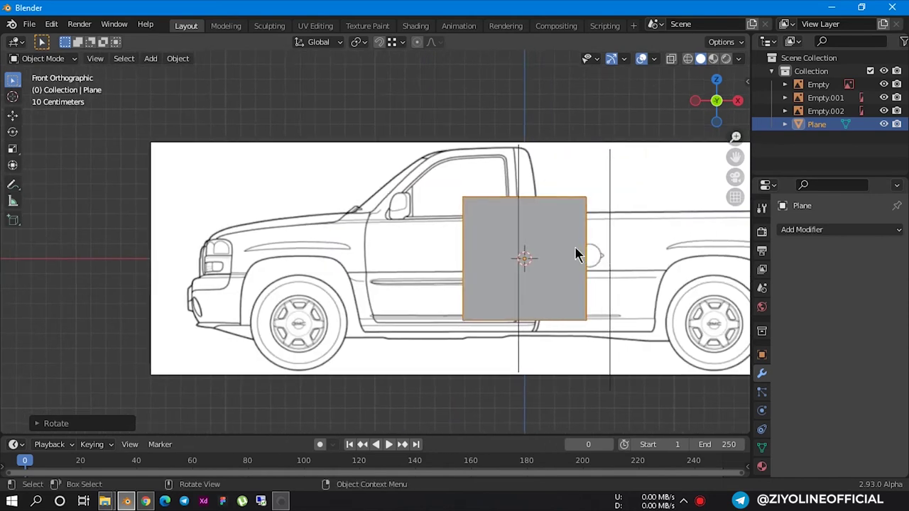
key(g)
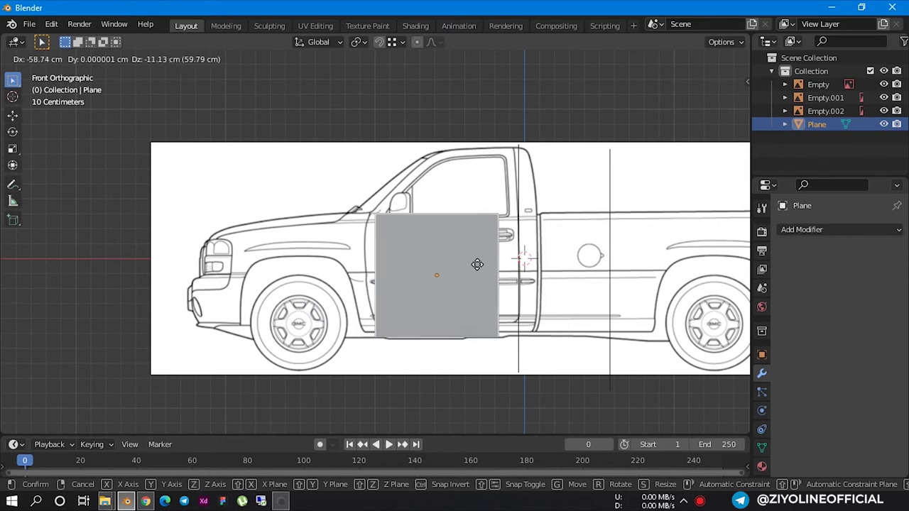
click(477, 264)
key(s)
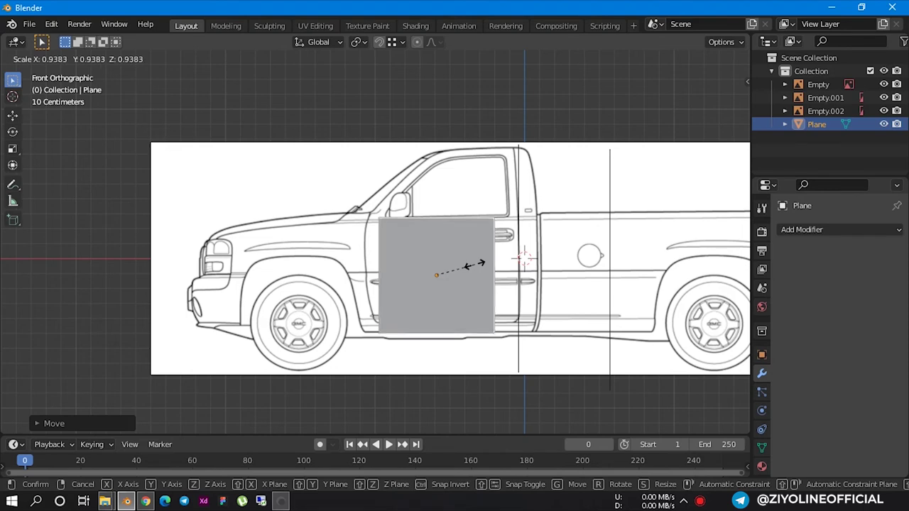
click(475, 266)
scroll(475, 270, up, 1)
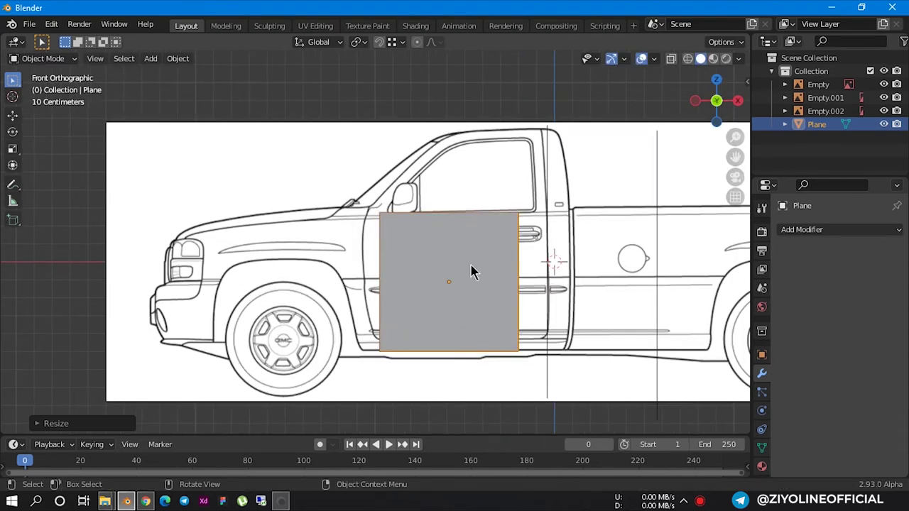
key(Tab)
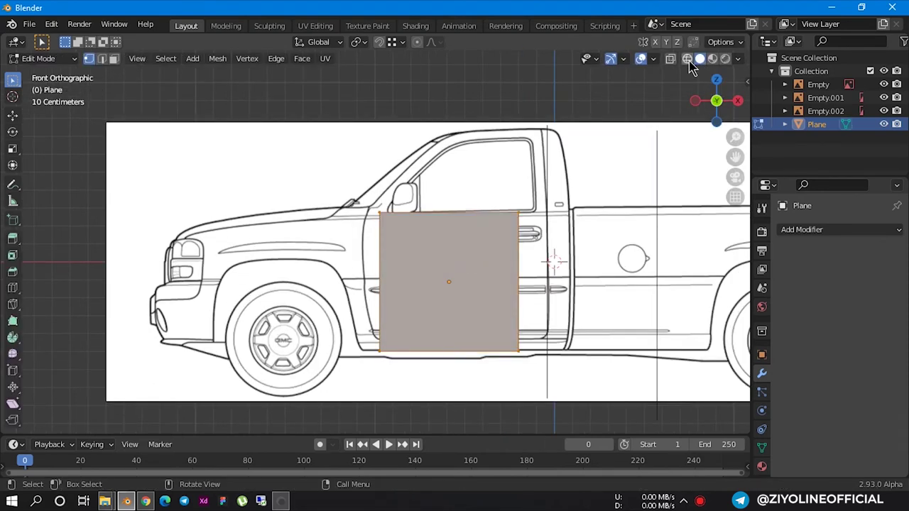
Turn on X-ray and drop the plane's top edge onto the door's trim line
click(688, 59)
click(455, 213)
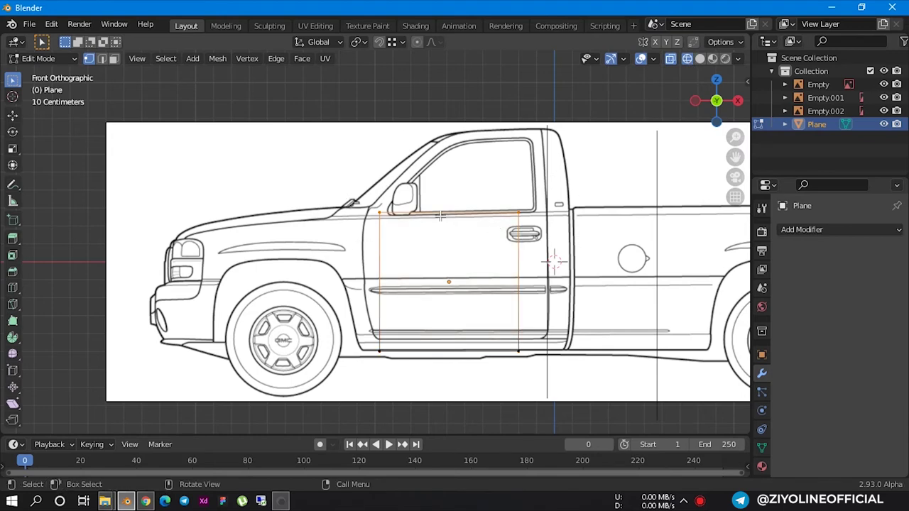
key(g)
key(z)
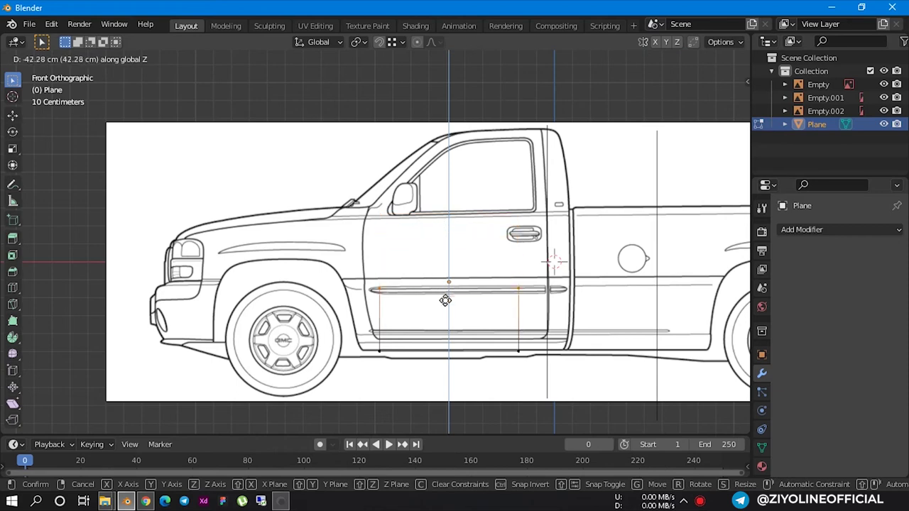
click(445, 281)
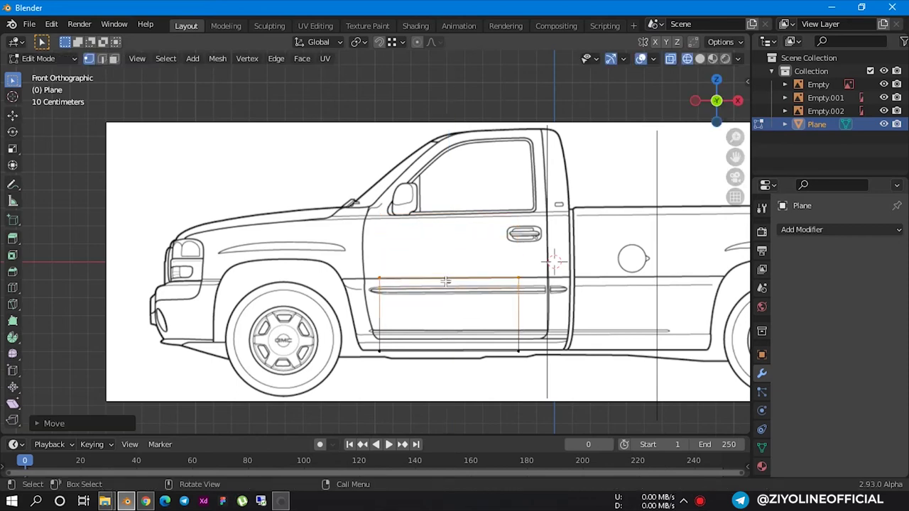
Slide the plane's front edge horizontally to line up with the door's front line
click(416, 347)
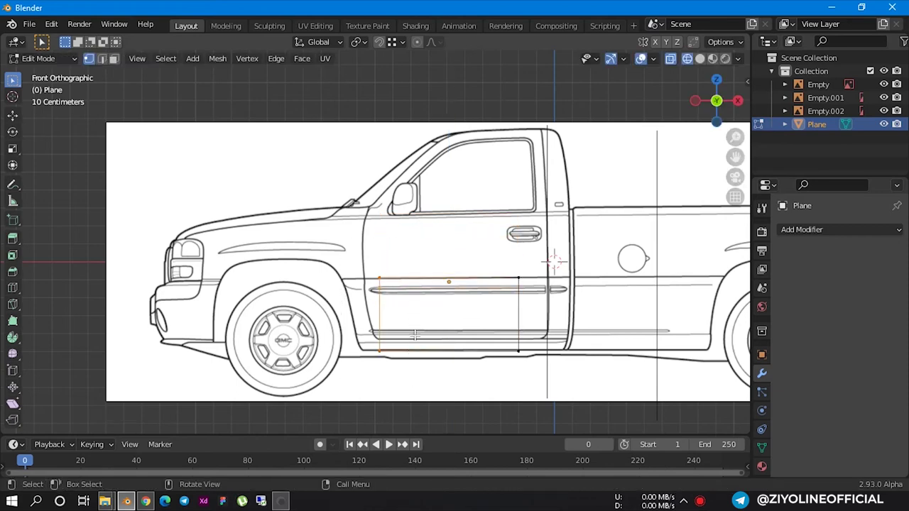
key(g)
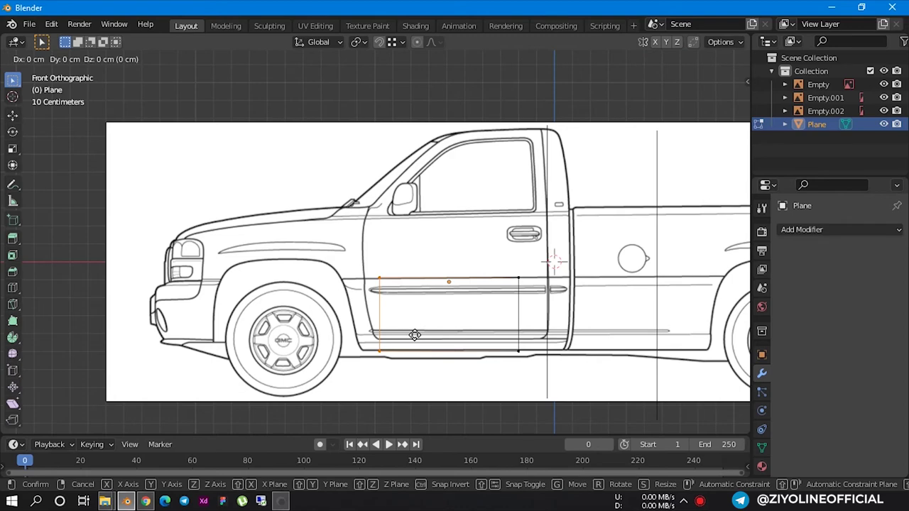
key(x)
click(397, 334)
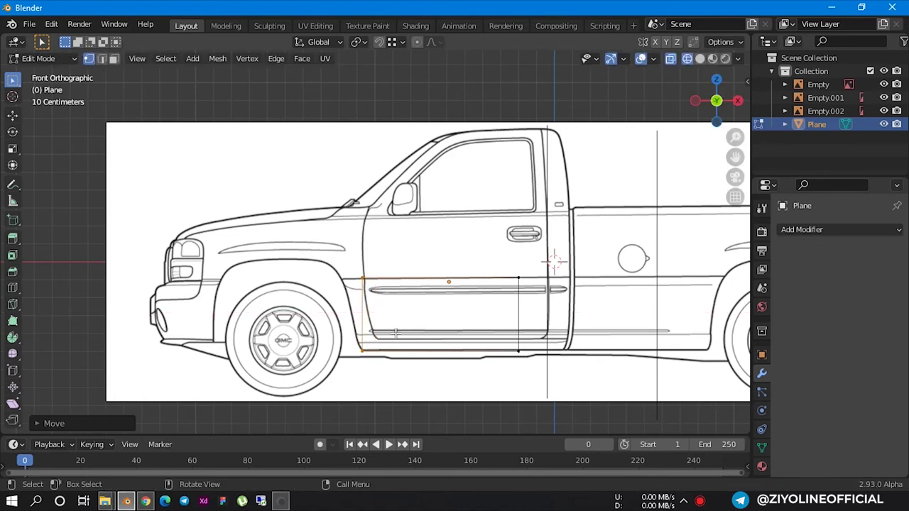
scroll(367, 278, up, 3)
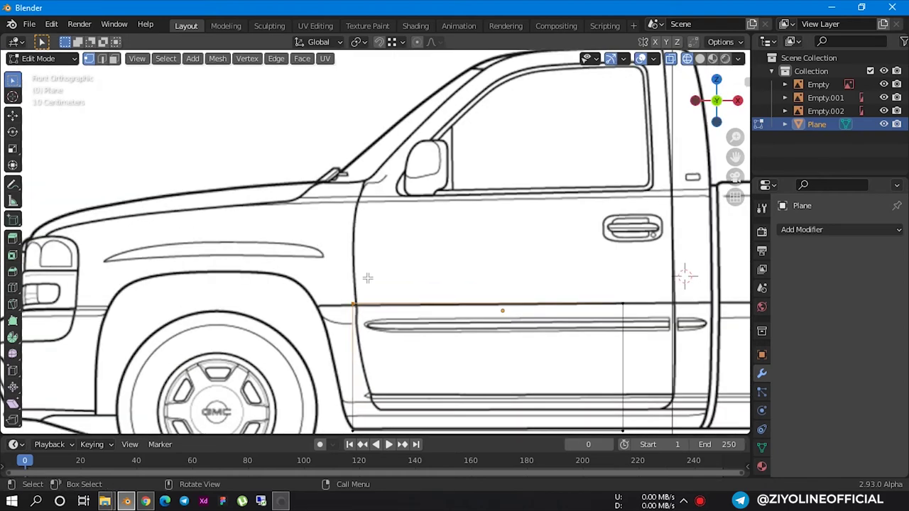
key(g)
key(x)
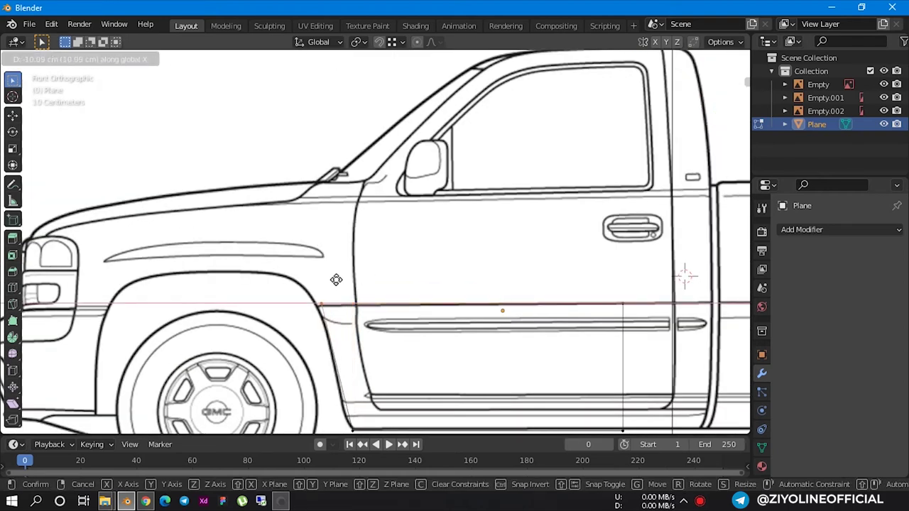
click(331, 282)
scroll(330, 285, down, 2)
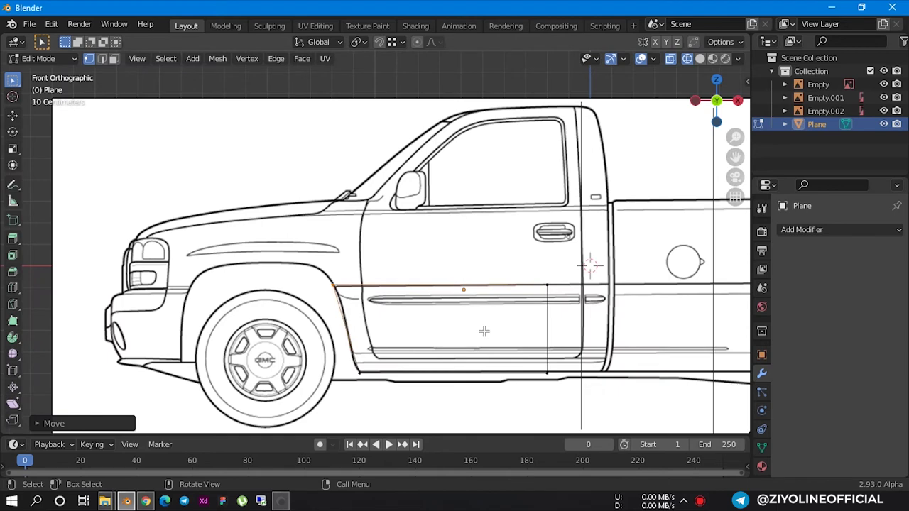
Move the plane's rear edge horizontally onto the door's rear line
shift+middle_drag(483, 332, 338, 314)
drag(352, 243, 465, 413)
key(g)
key(x)
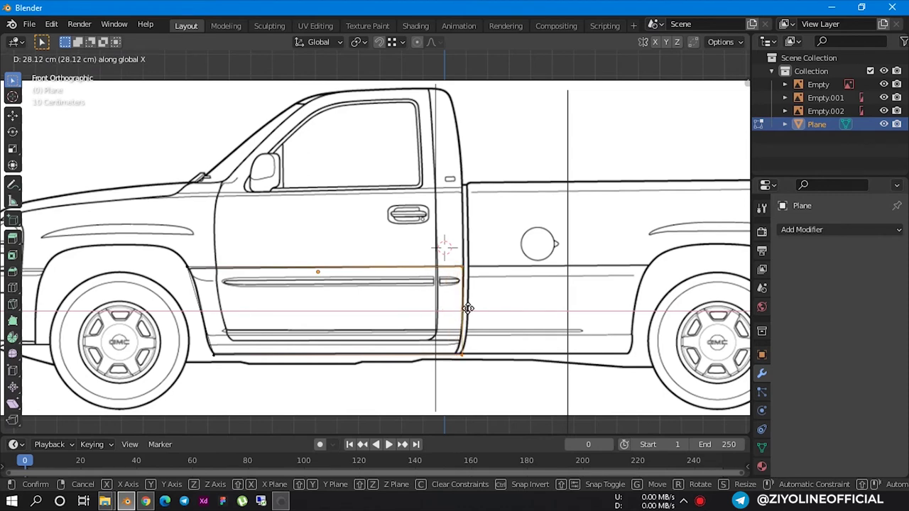
click(466, 308)
scroll(497, 384, up, 2)
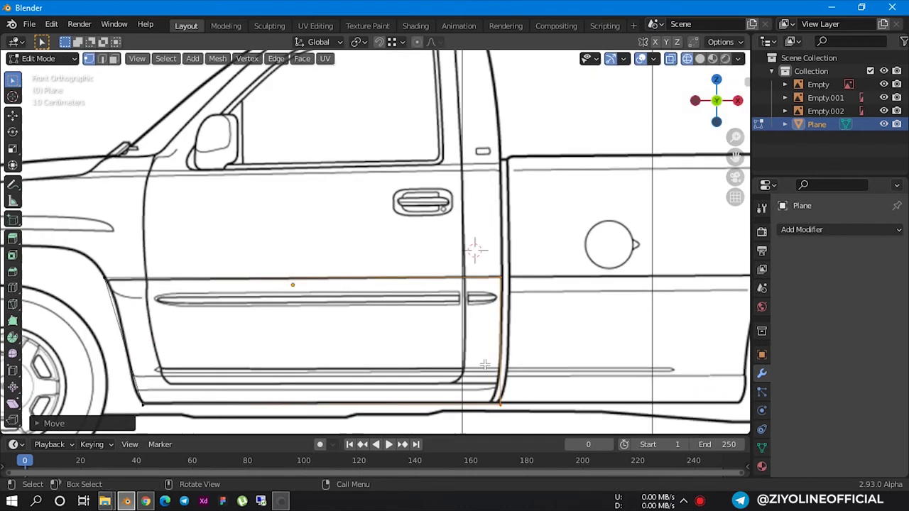
scroll(484, 392, down, 1)
scroll(506, 412, up, 1)
Adjust the rear vertical edge and bottom rear corner to follow the door's rear outline and sill
click(490, 391)
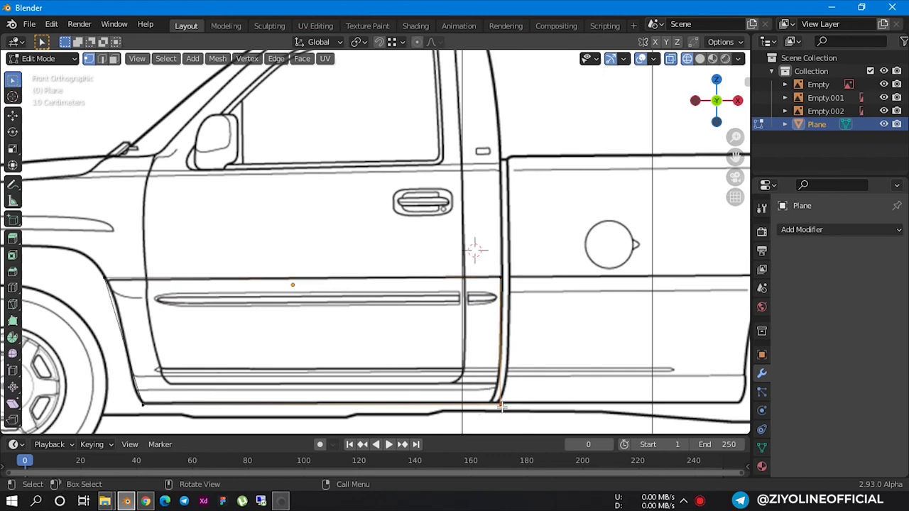
key(g)
key(z)
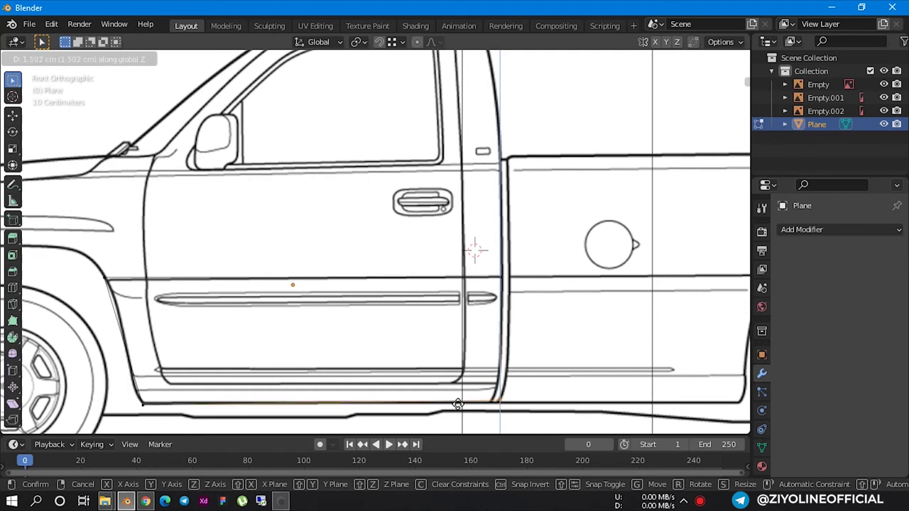
click(486, 411)
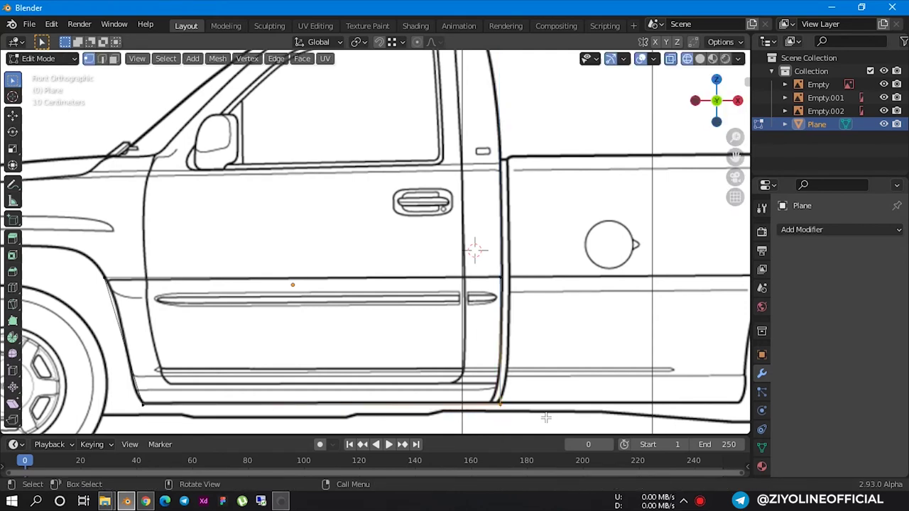
drag(497, 403, 538, 423)
key(g)
key(x)
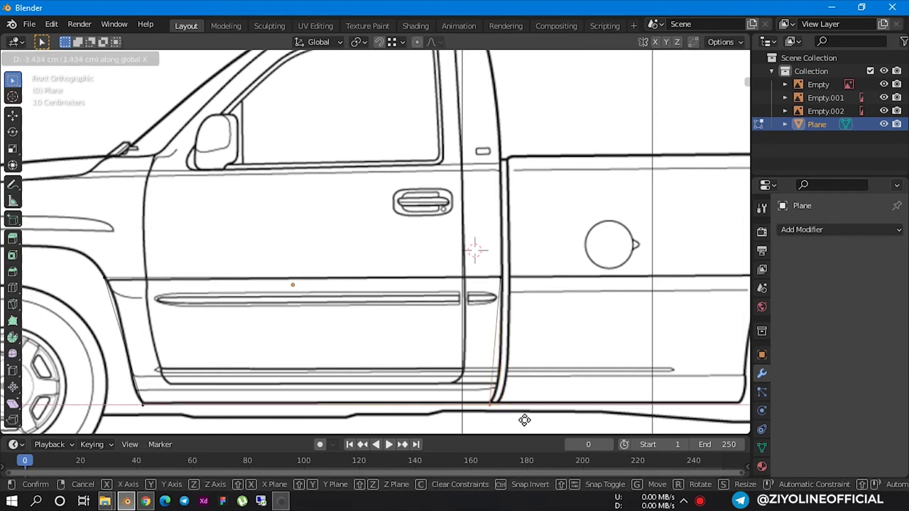
click(524, 421)
key(ctrl+r)
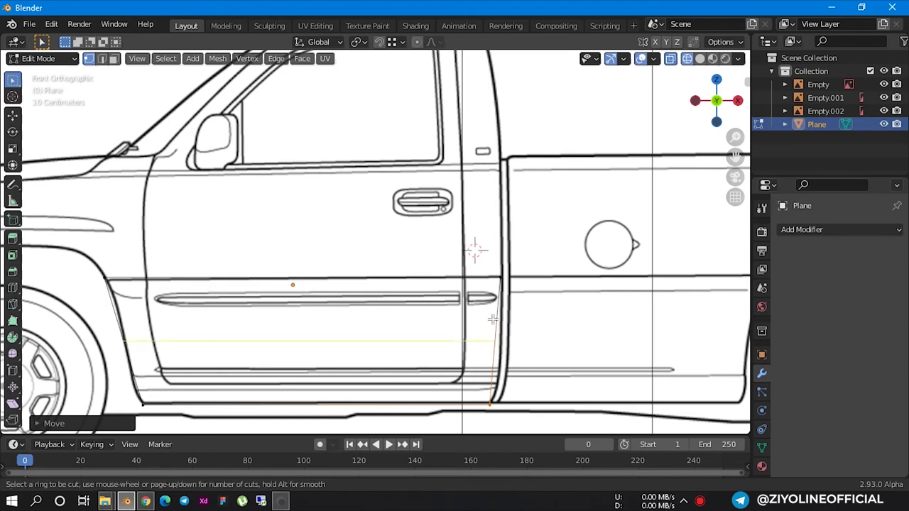
Cut five horizontal edge loops across the door panel and return to Object Mode
scroll(492, 320, up, 1)
scroll(492, 319, up, 1)
scroll(492, 319, up, 2)
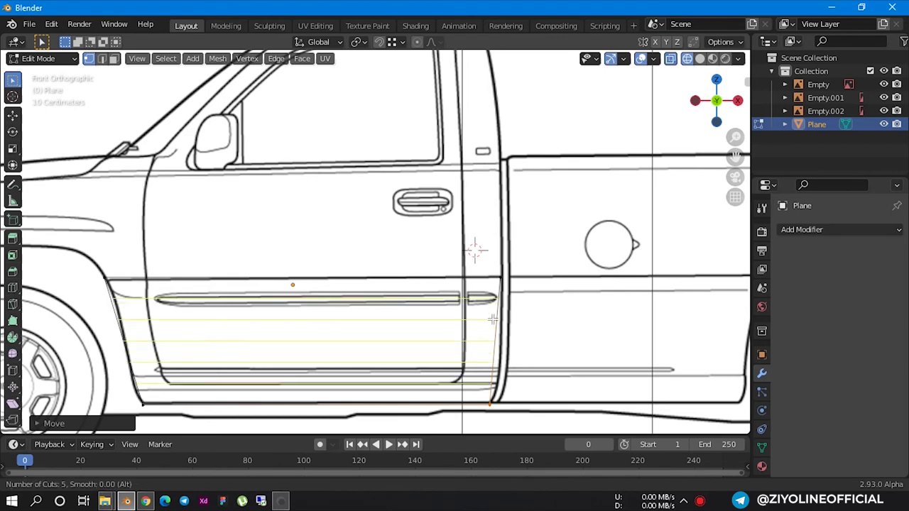
scroll(492, 319, down, 1)
scroll(492, 320, up, 1)
click(492, 319)
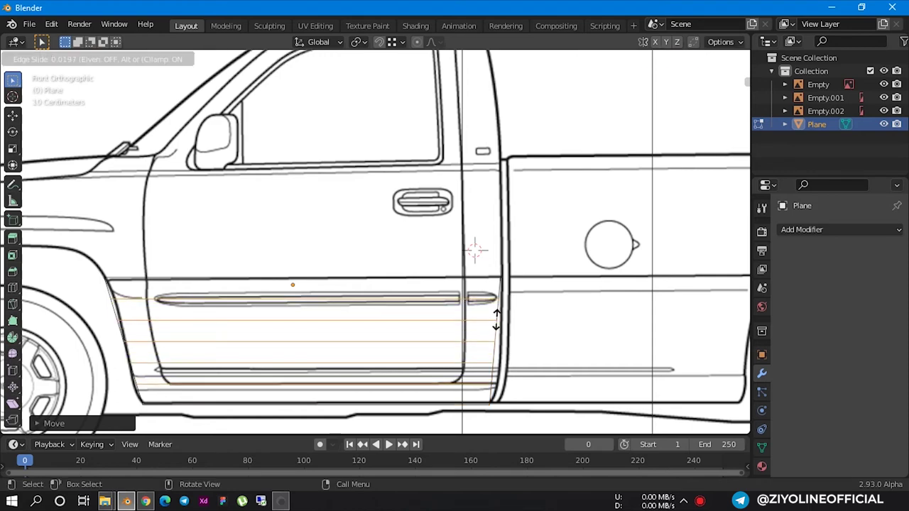
click(497, 321)
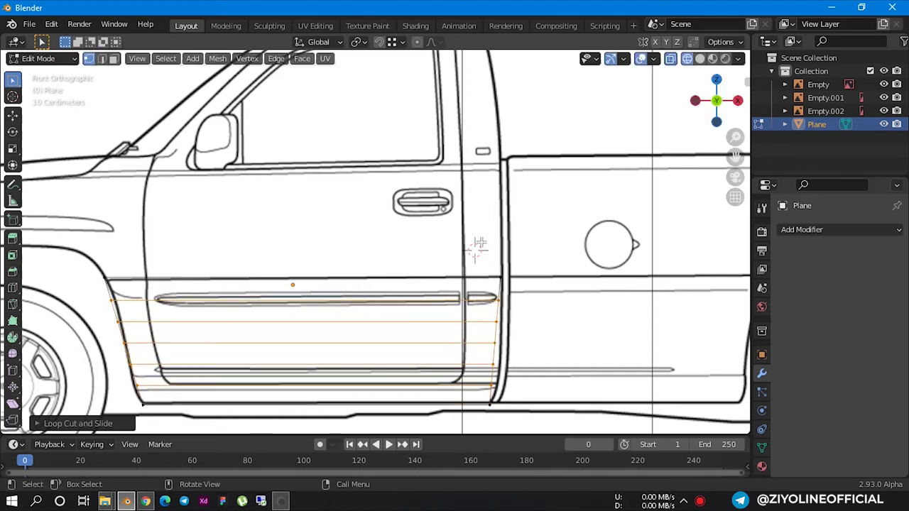
key(Tab)
Switch to Solid shading and view the panel and truck head-on from the front
click(700, 58)
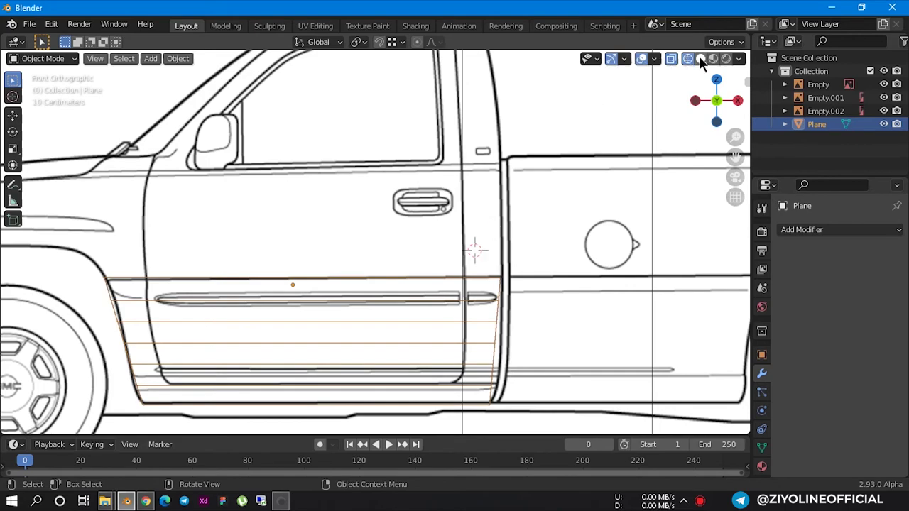
mouse_move(524, 225)
middle_down()
mouse_move(474, 276)
mouse_move(428, 266)
middle_up()
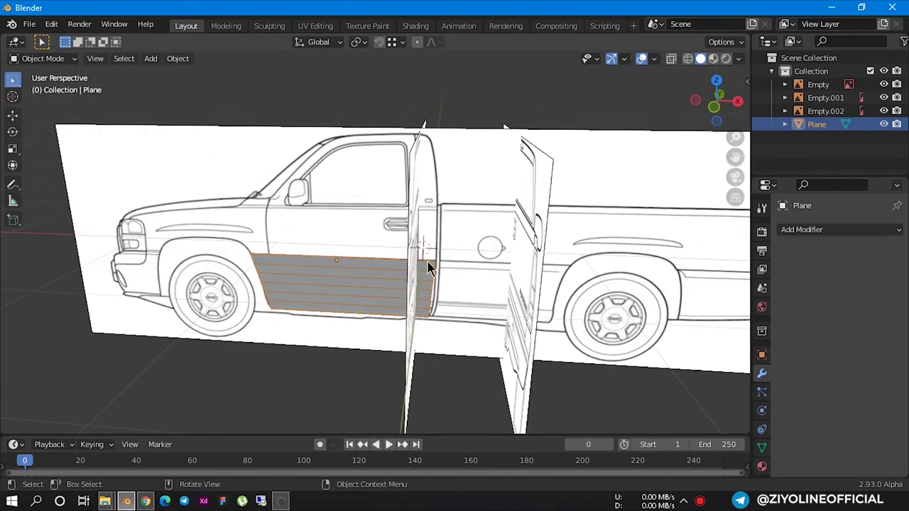
scroll(316, 268, up, 3)
scroll(316, 268, down, 3)
mouse_move(316, 268)
middle_down()
mouse_move(399, 292)
mouse_move(462, 276)
mouse_move(482, 247)
mouse_move(489, 252)
mouse_move(456, 277)
mouse_move(497, 249)
middle_up()
click(715, 103)
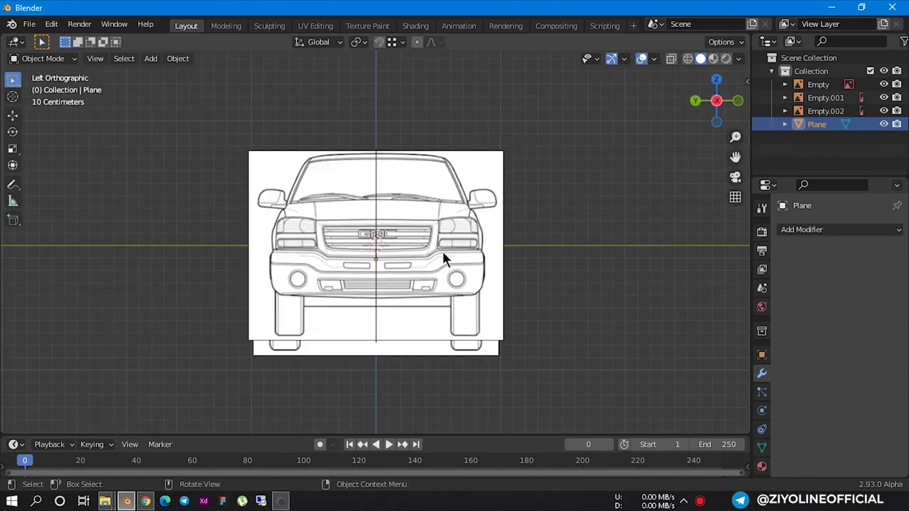
Shift the plane along Y, then switch to perspective and zoom toward the truck's side
key(g)
key(y)
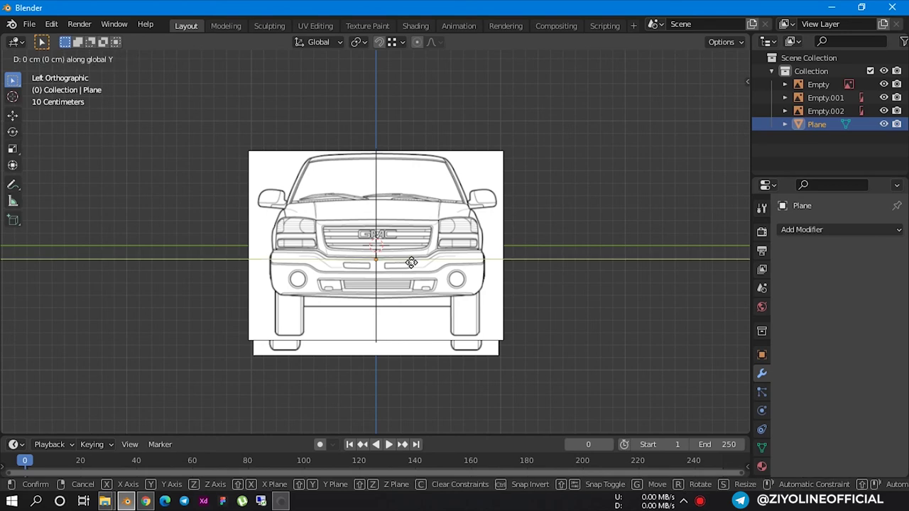
click(516, 265)
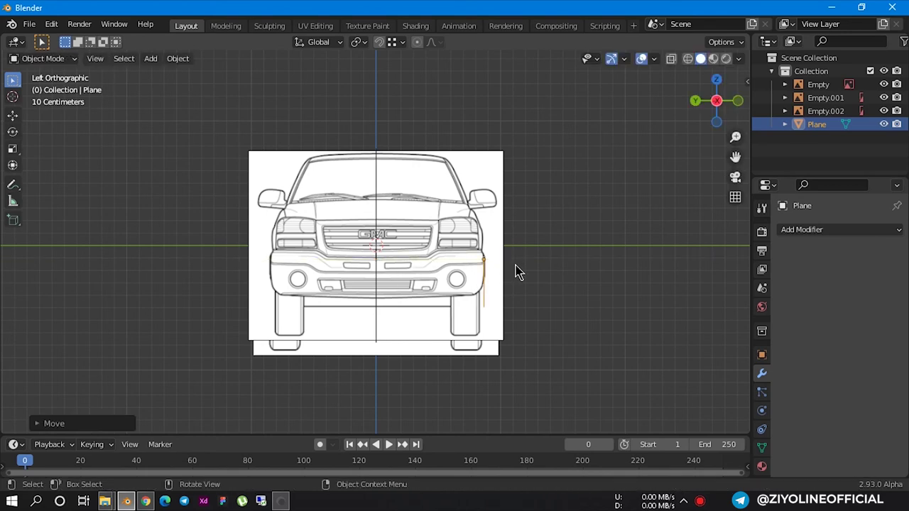
key(KP_5)
mouse_move(501, 279)
middle_down()
mouse_move(354, 272)
mouse_move(421, 282)
mouse_move(467, 268)
mouse_move(481, 357)
mouse_move(458, 324)
middle_up()
scroll(481, 357, up, 4)
scroll(445, 290, up, 3)
scroll(478, 345, up, 2)
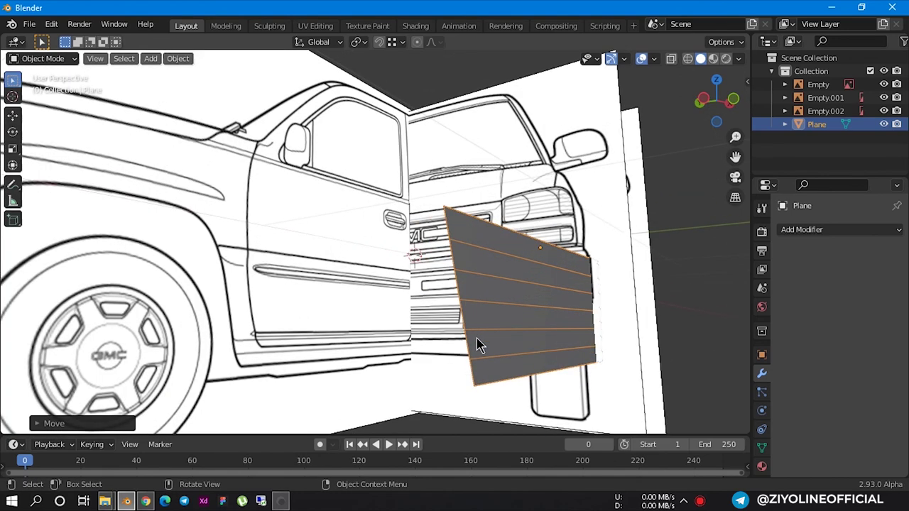
In edge mode on the door panel, nudge its bottom edge row about 0.21 cm along Y
click(505, 331)
click(506, 330)
key(Tab)
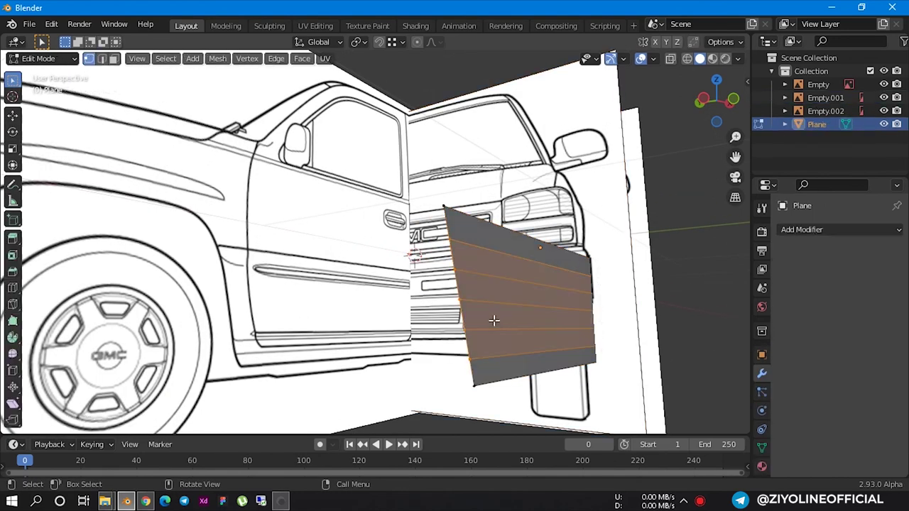
key(2)
key(alt+a)
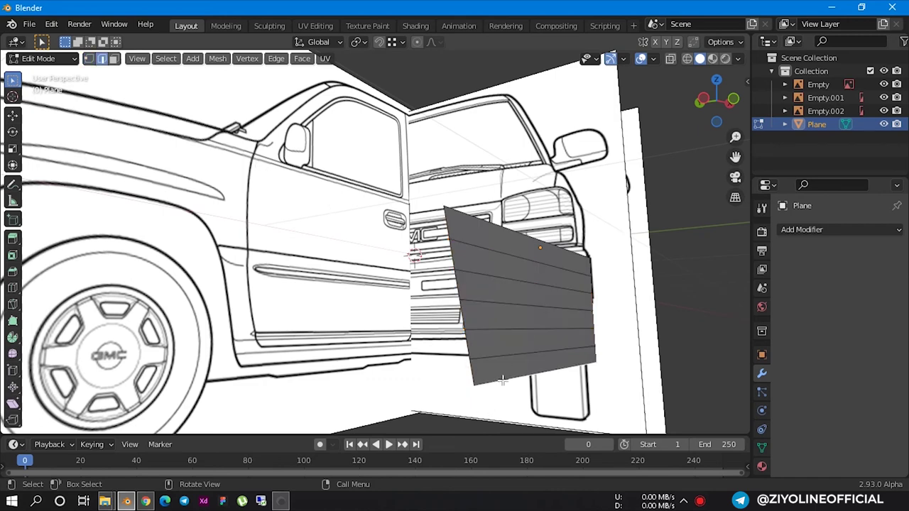
key(g)
key(y)
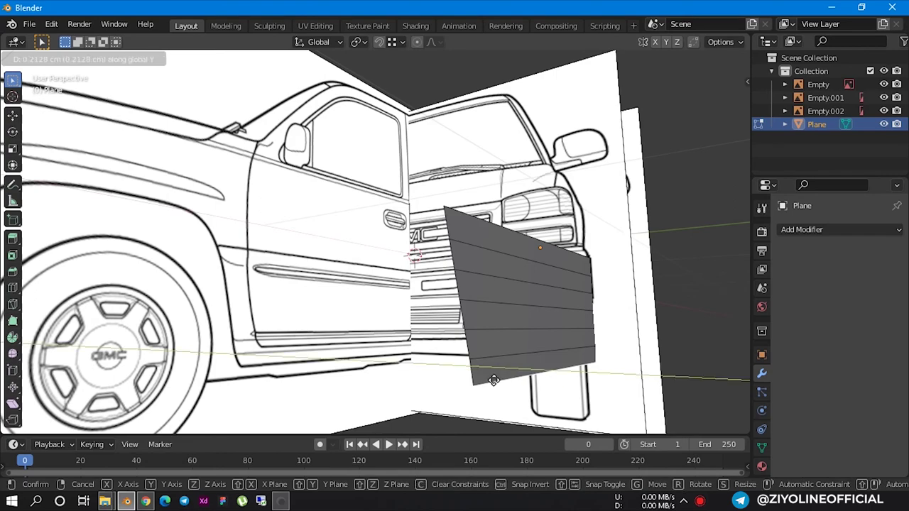
click(497, 382)
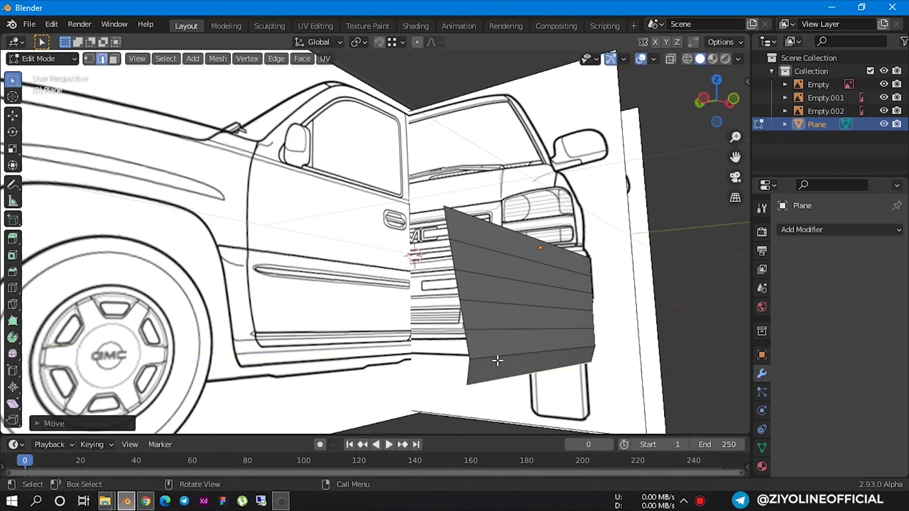
scroll(497, 360, down, 5)
mouse_move(473, 371)
middle_down()
mouse_move(405, 391)
mouse_move(487, 374)
mouse_move(326, 317)
middle_up()
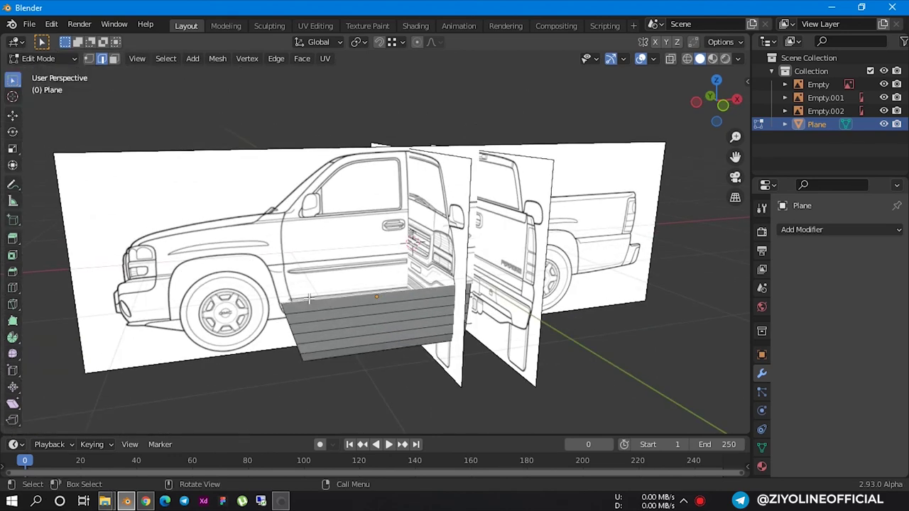
In orthographic side view, raise the panel's top edge 31.21 cm along Z to the window line
scroll(323, 299, up, 2)
scroll(323, 300, up, 2)
middle_drag(334, 322, 380, 311)
mouse_move(426, 329)
middle_down()
mouse_move(412, 329)
mouse_move(608, 160)
middle_up()
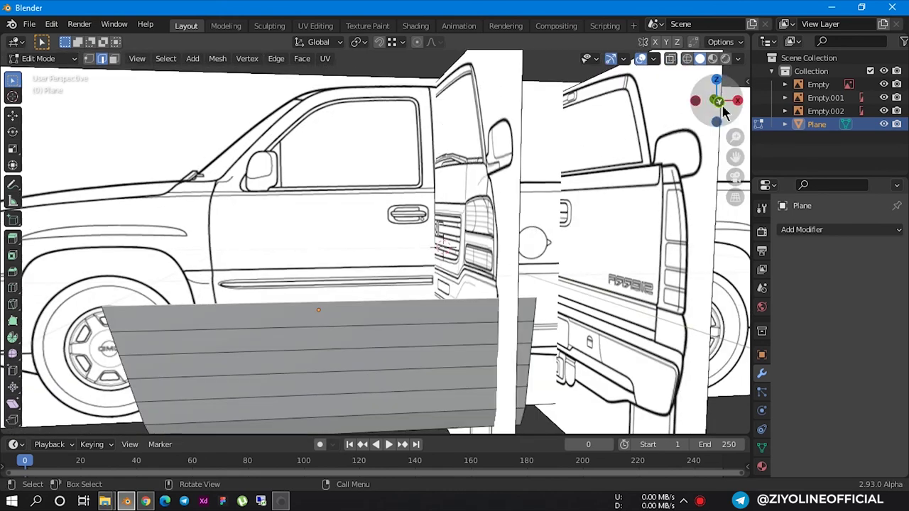
click(718, 101)
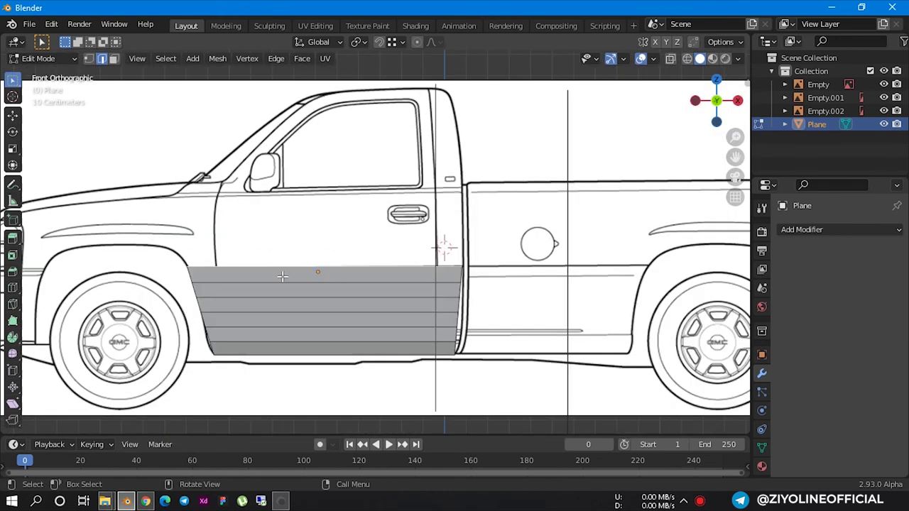
key(g)
key(z)
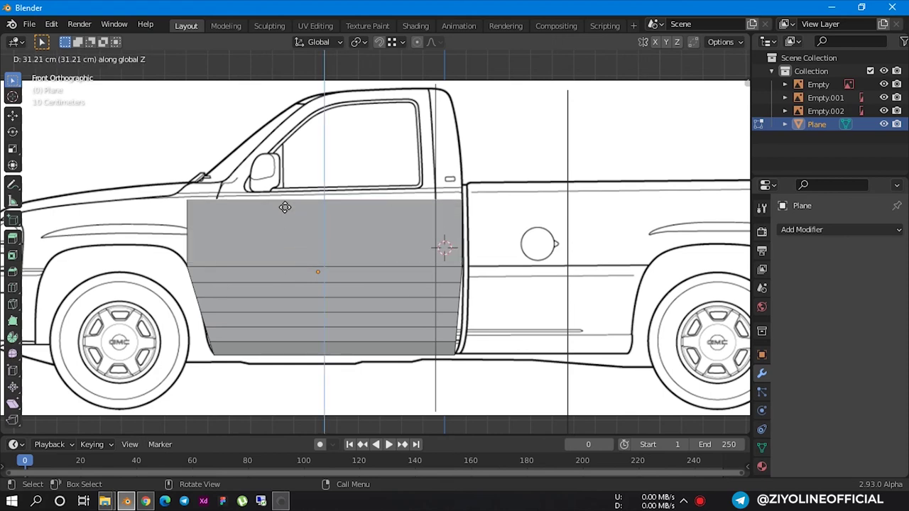
click(285, 201)
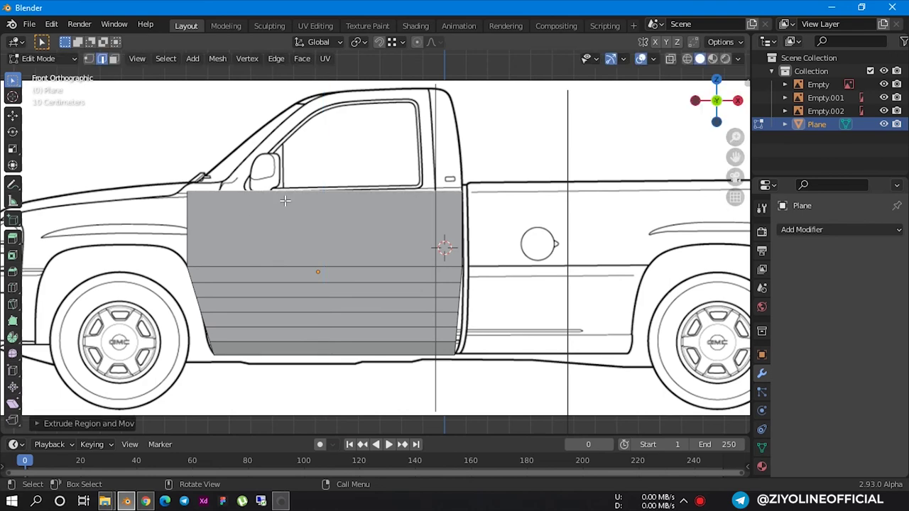
Inspect the extended door panel in 3D and from the orthographic side view
middle_drag(235, 243, 281, 297)
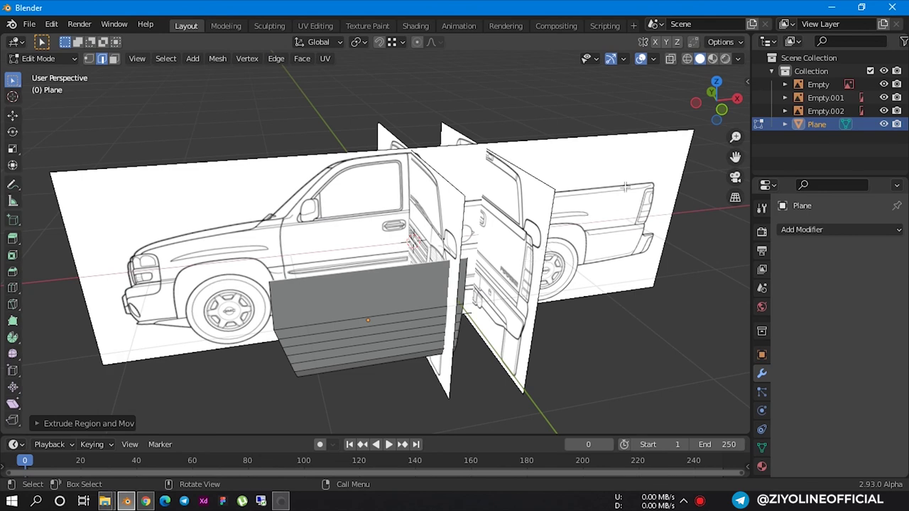
click(721, 110)
scroll(460, 241, up, 2)
scroll(426, 249, down, 2)
mouse_move(342, 270)
middle_down()
mouse_move(583, 316)
mouse_move(504, 306)
middle_up()
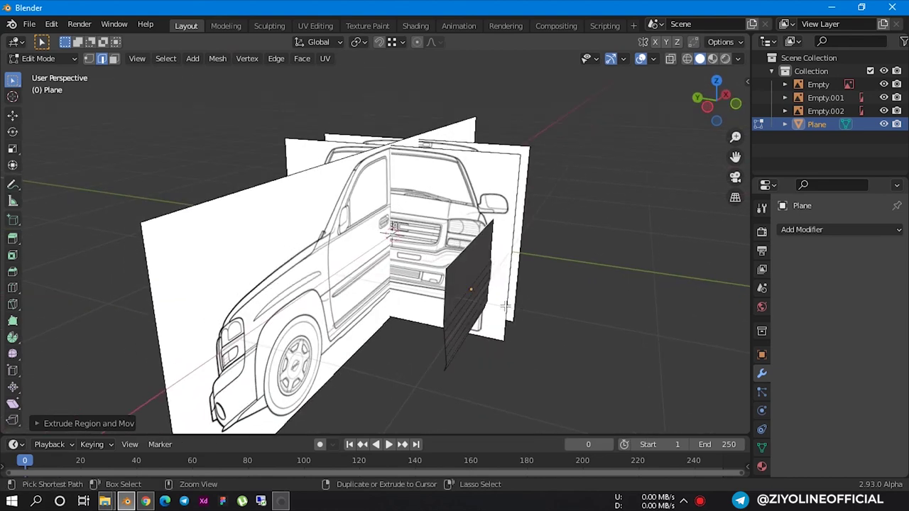
Save the project as CarModelingBlender.blend in the G:\Blender folder on the Portfolio drive
key(ctrl+s)
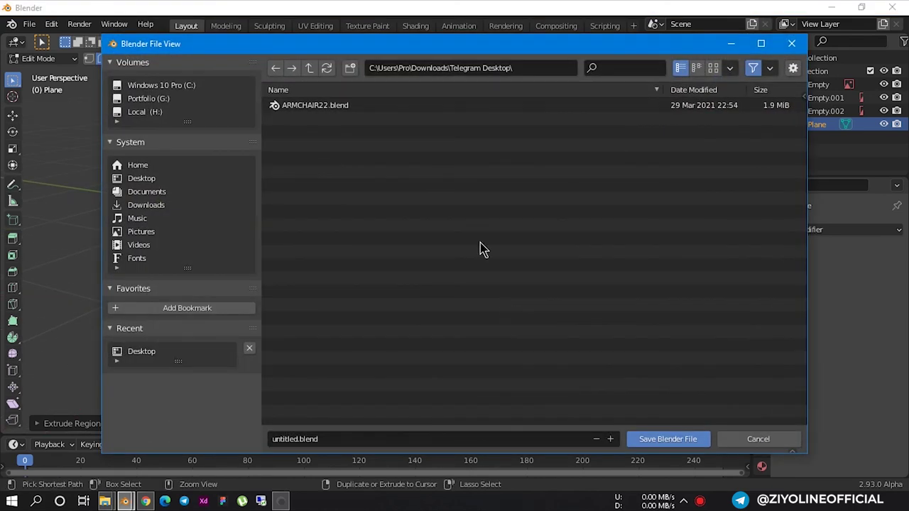
click(152, 103)
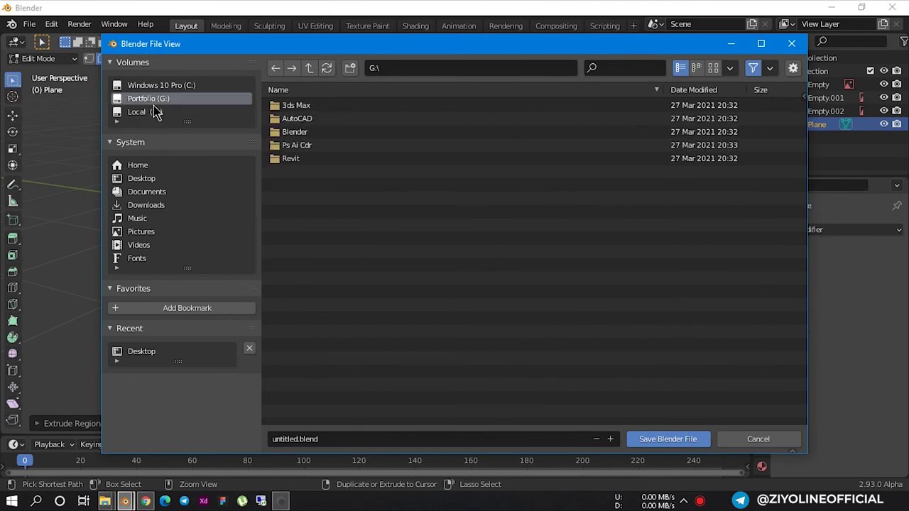
click(305, 134)
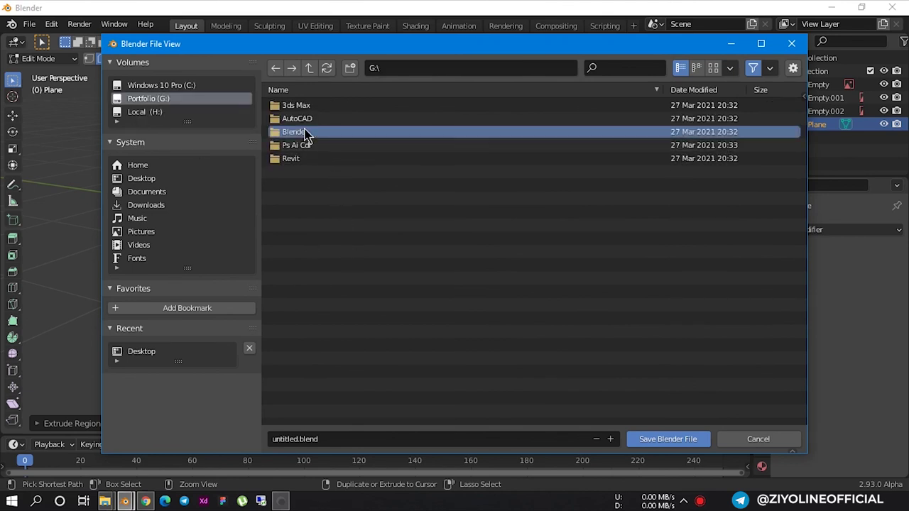
double_click(305, 135)
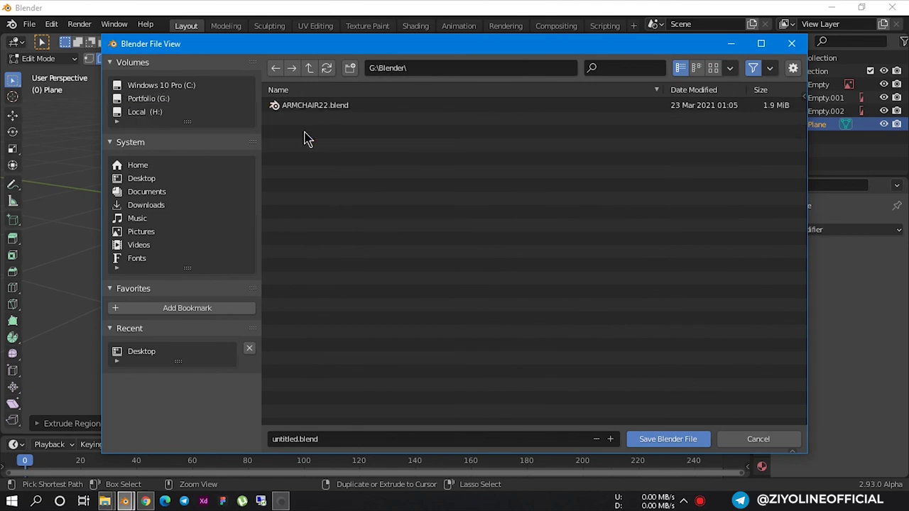
click(333, 441)
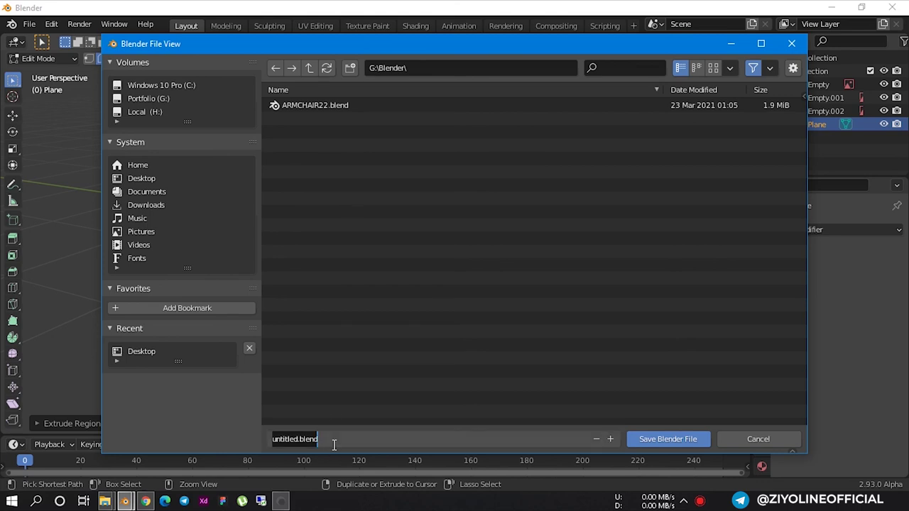
text(CarModelingBlender)
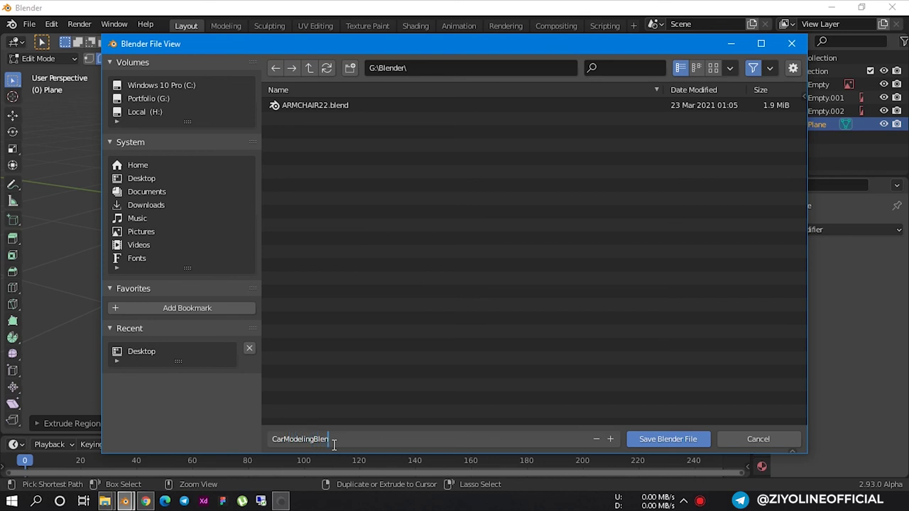
click(677, 439)
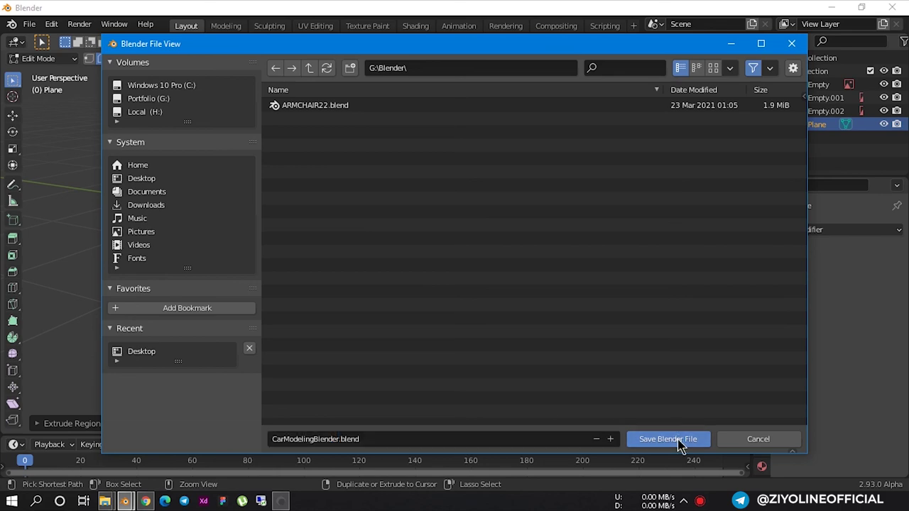
click(29, 24)
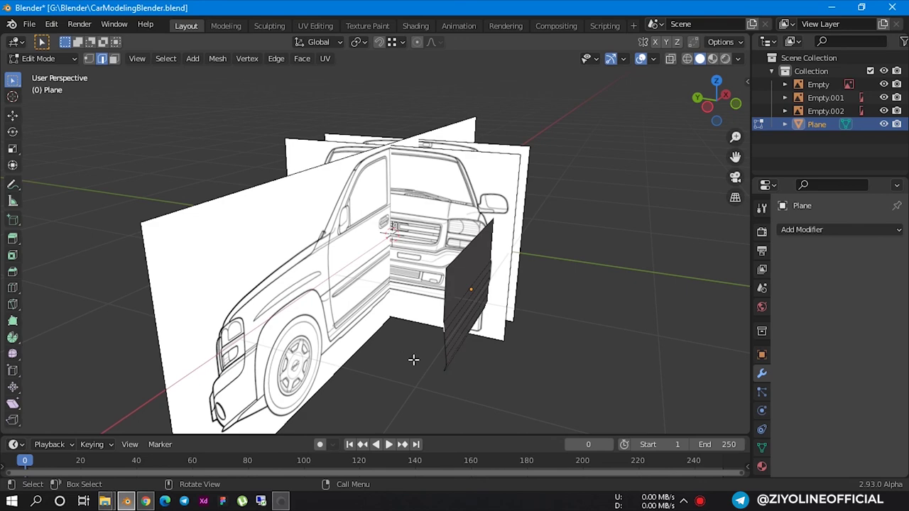
Orbit around the door panel, re-save CarModelingBlender.blend, and stop the recording
mouse_move(415, 361)
middle_down()
mouse_move(416, 353)
mouse_move(400, 376)
middle_up()
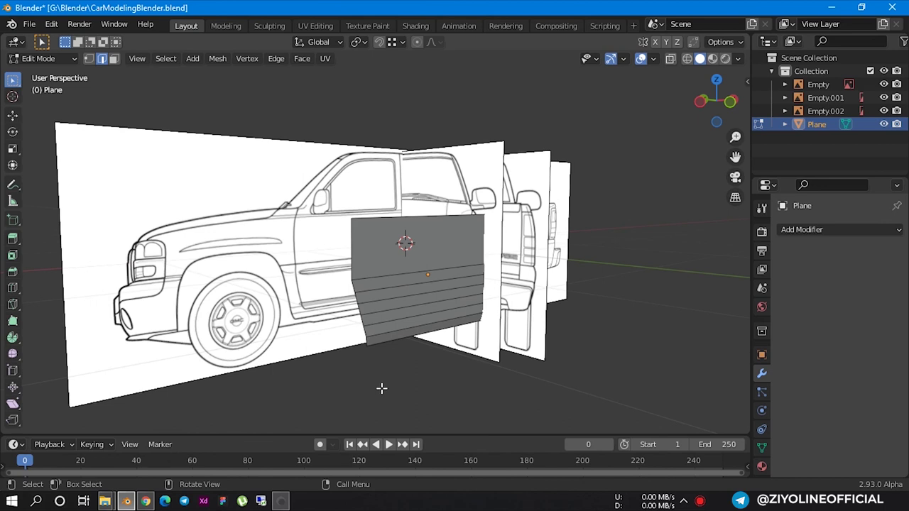
key(ctrl+s)
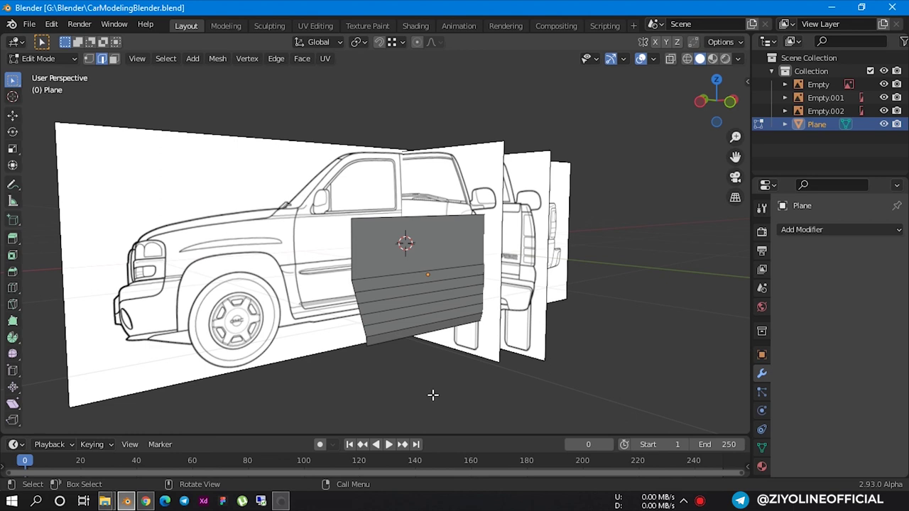
click(284, 504)
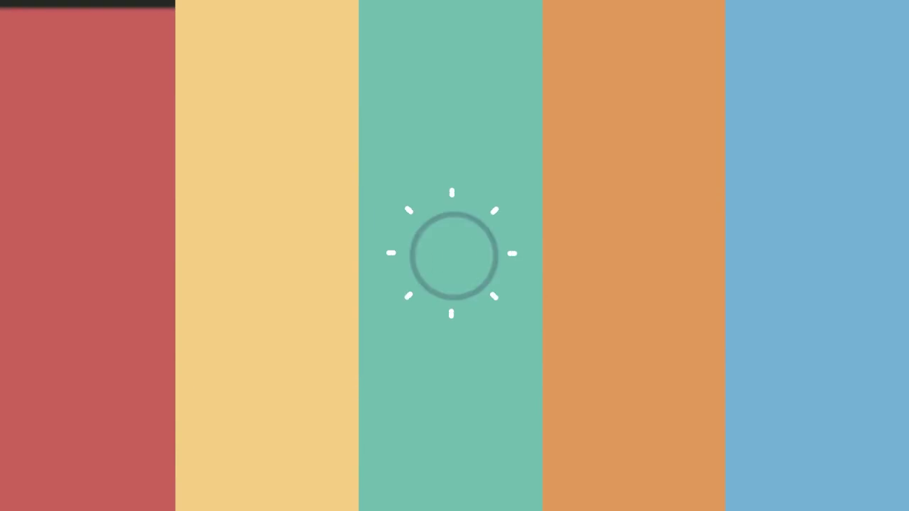